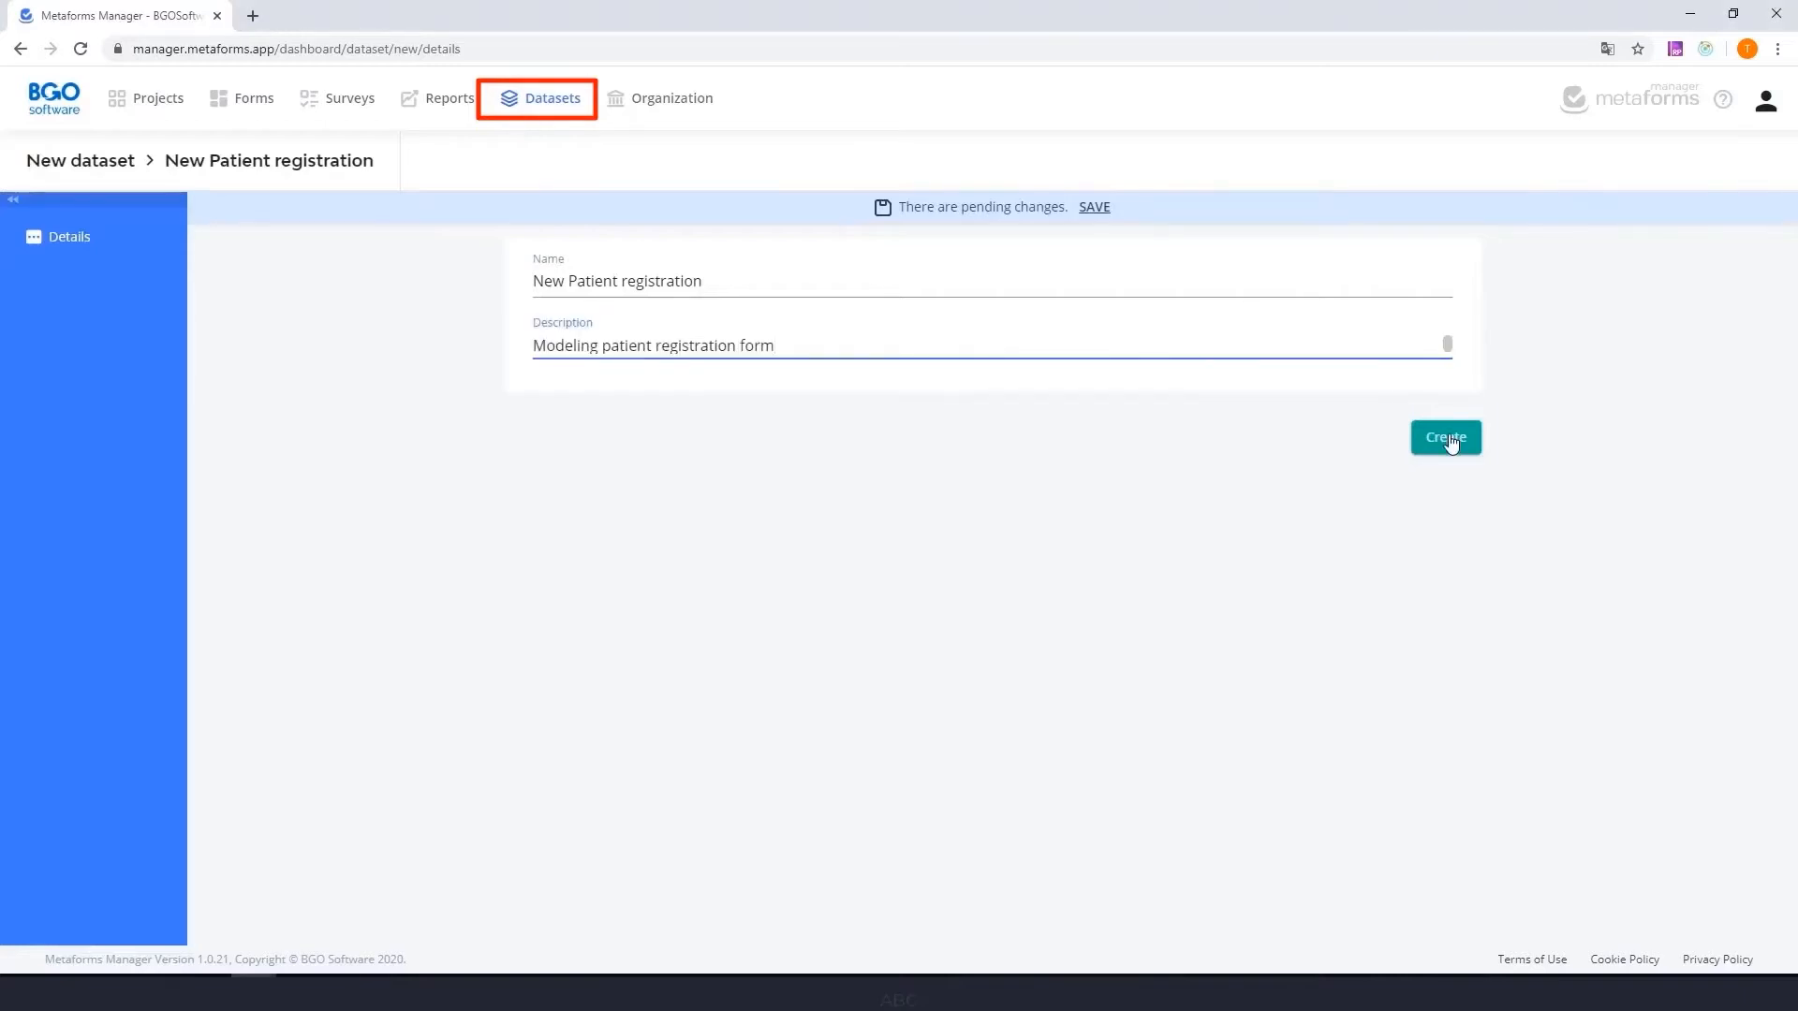
- Create the New Patient registration dataset and add a String field called Names to its data model
click(1445, 437)
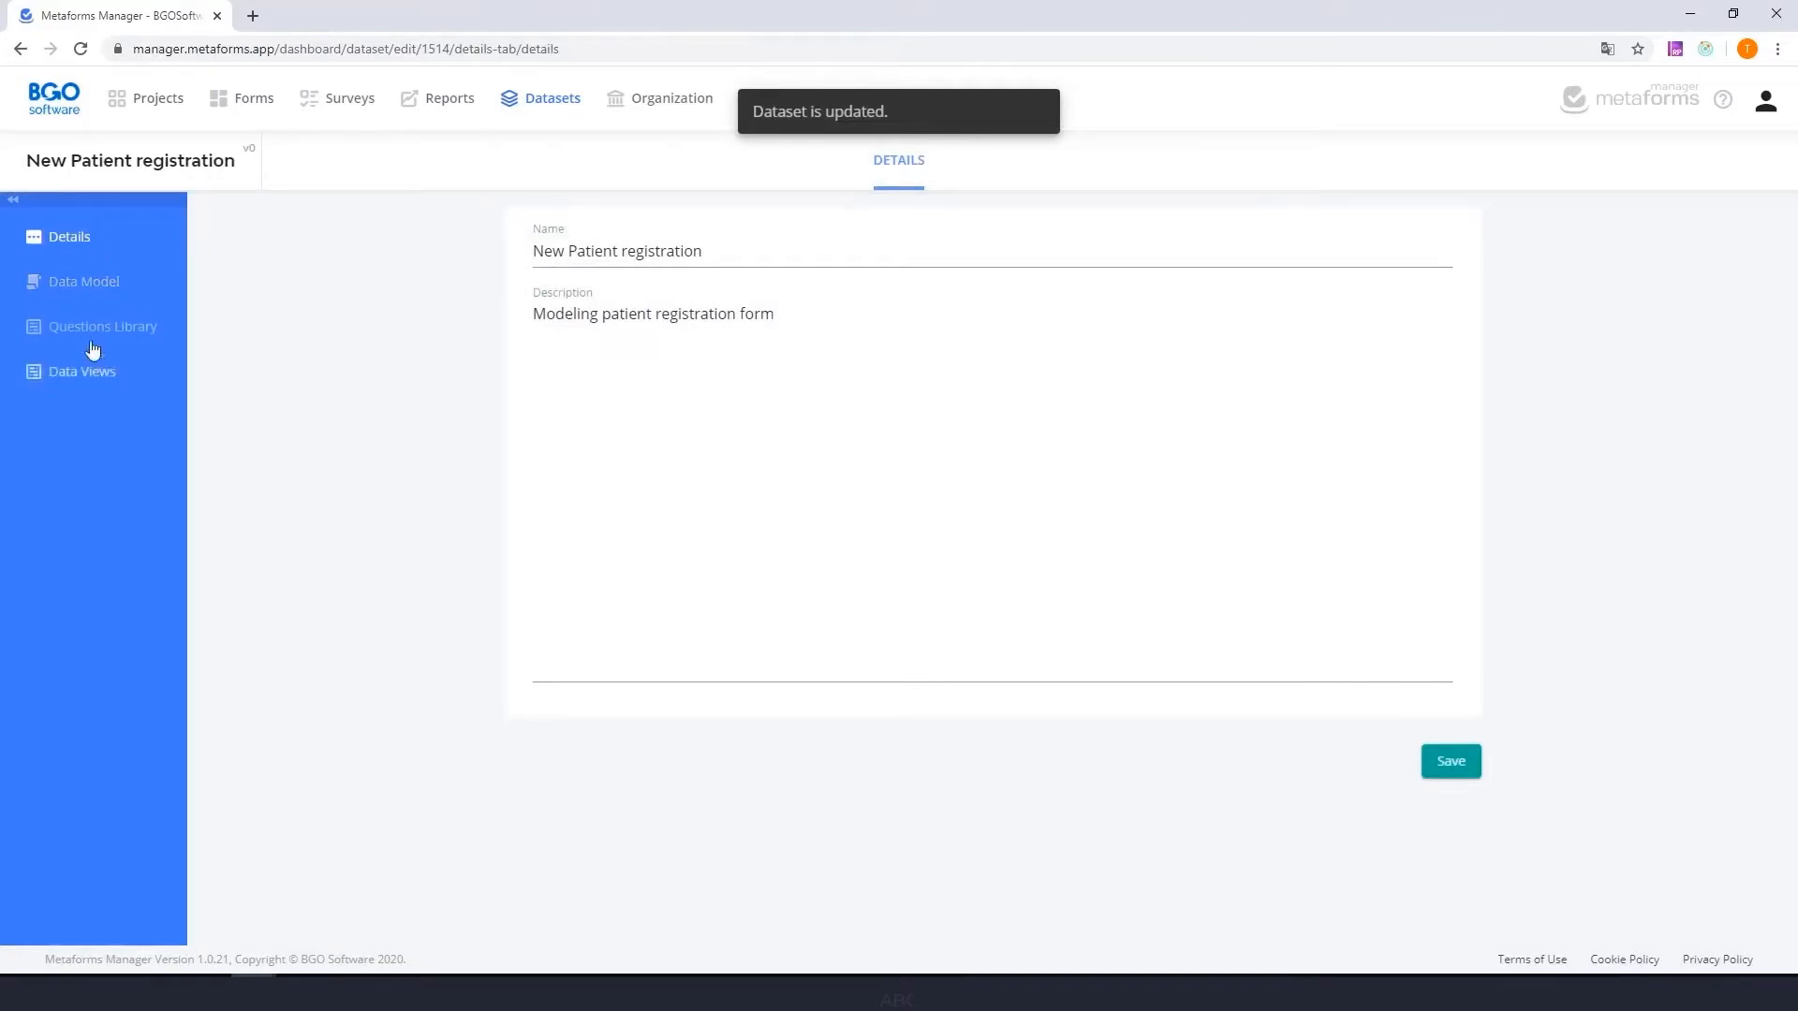
click(80, 285)
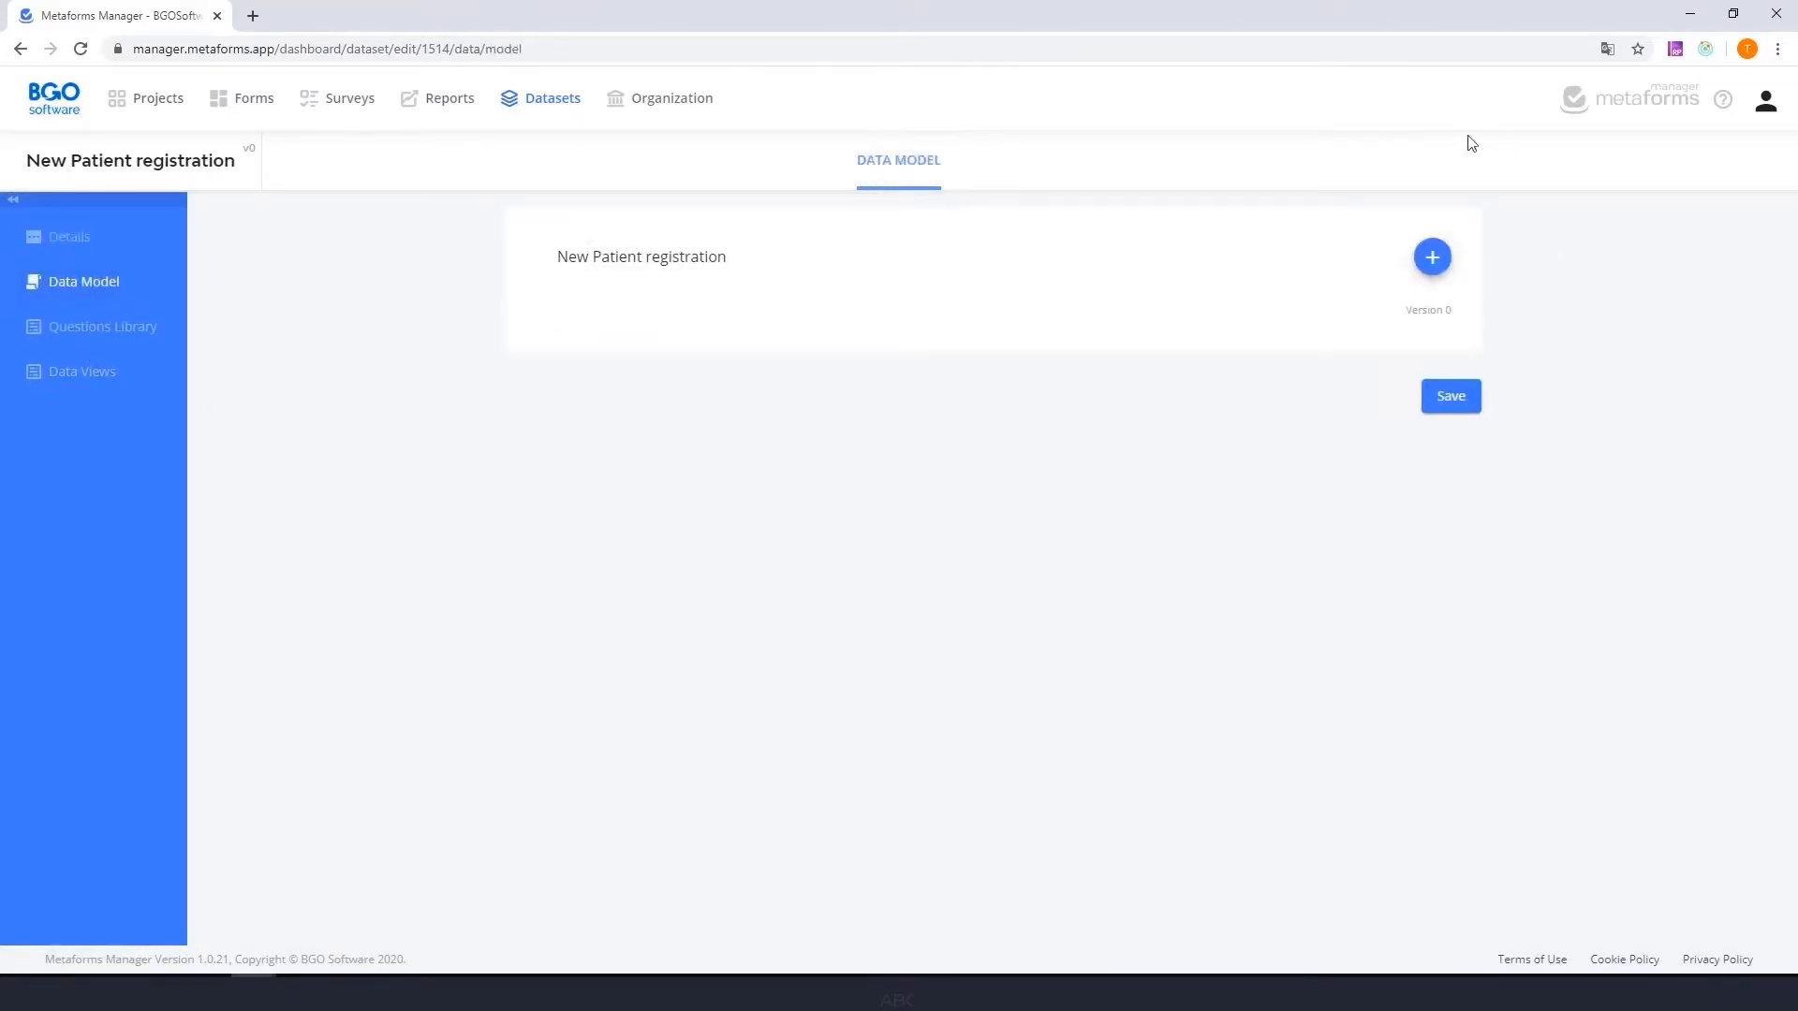
click(1432, 257)
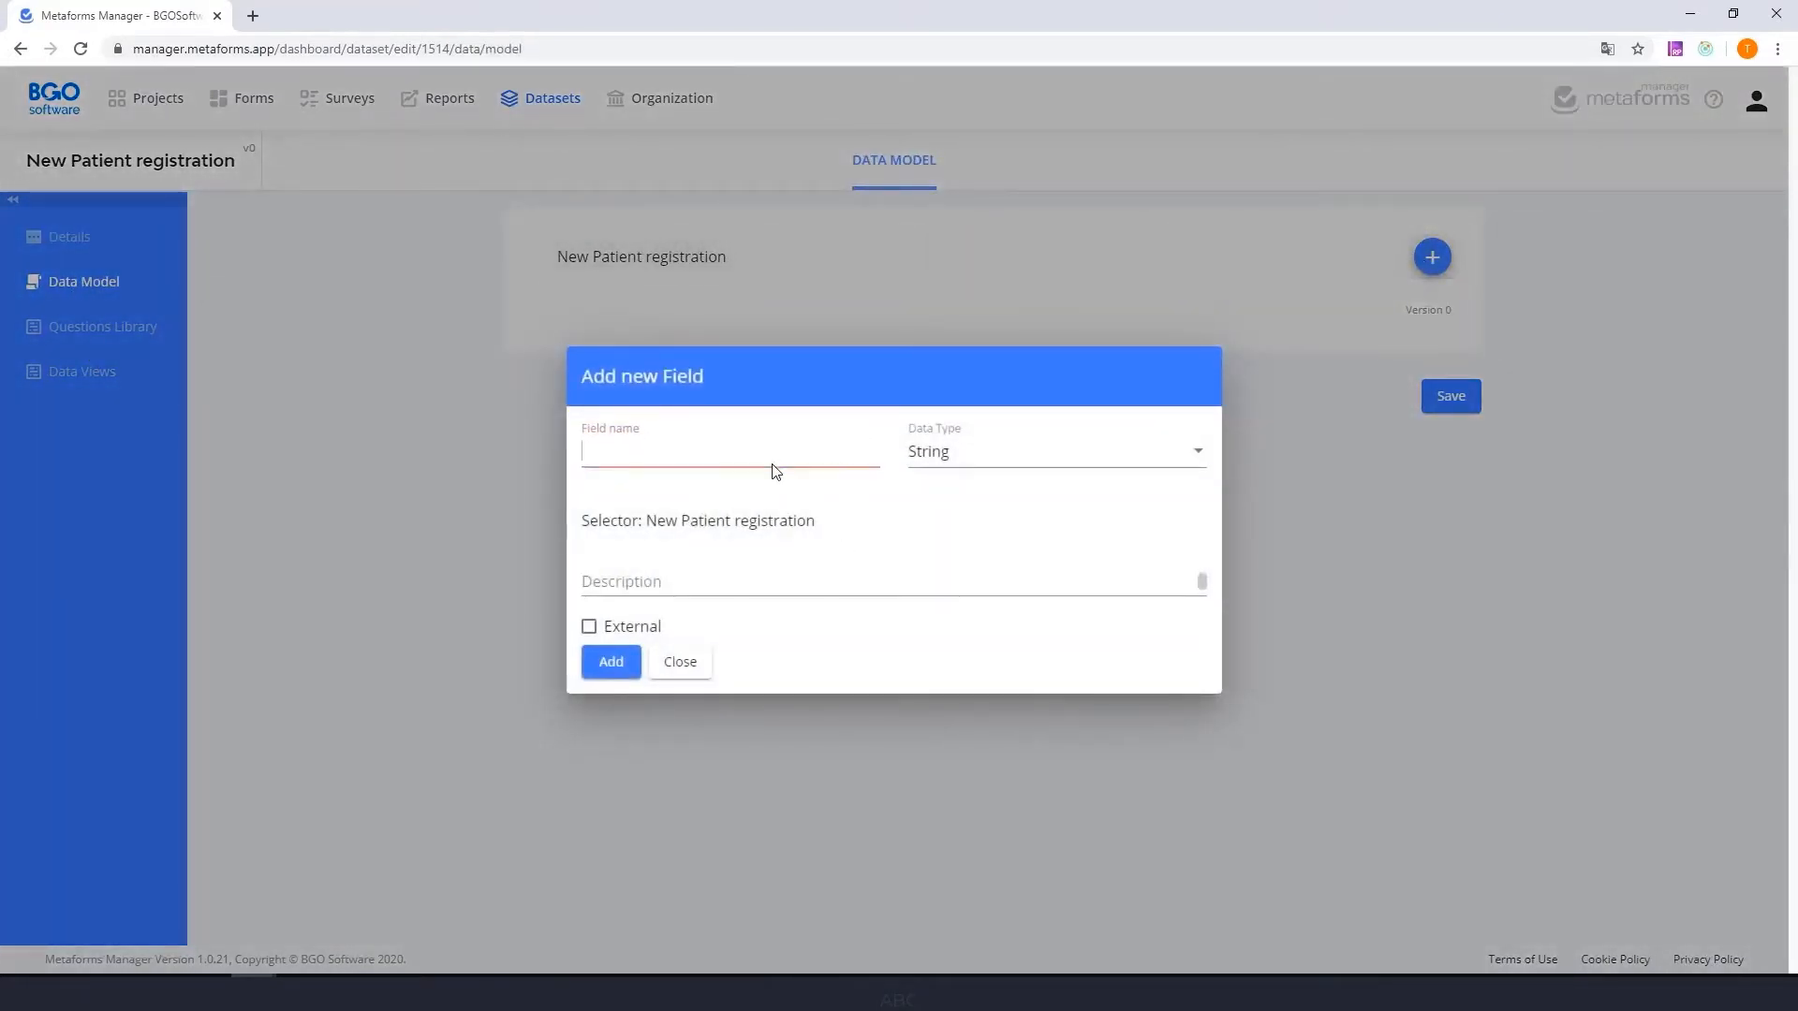
text(Names)
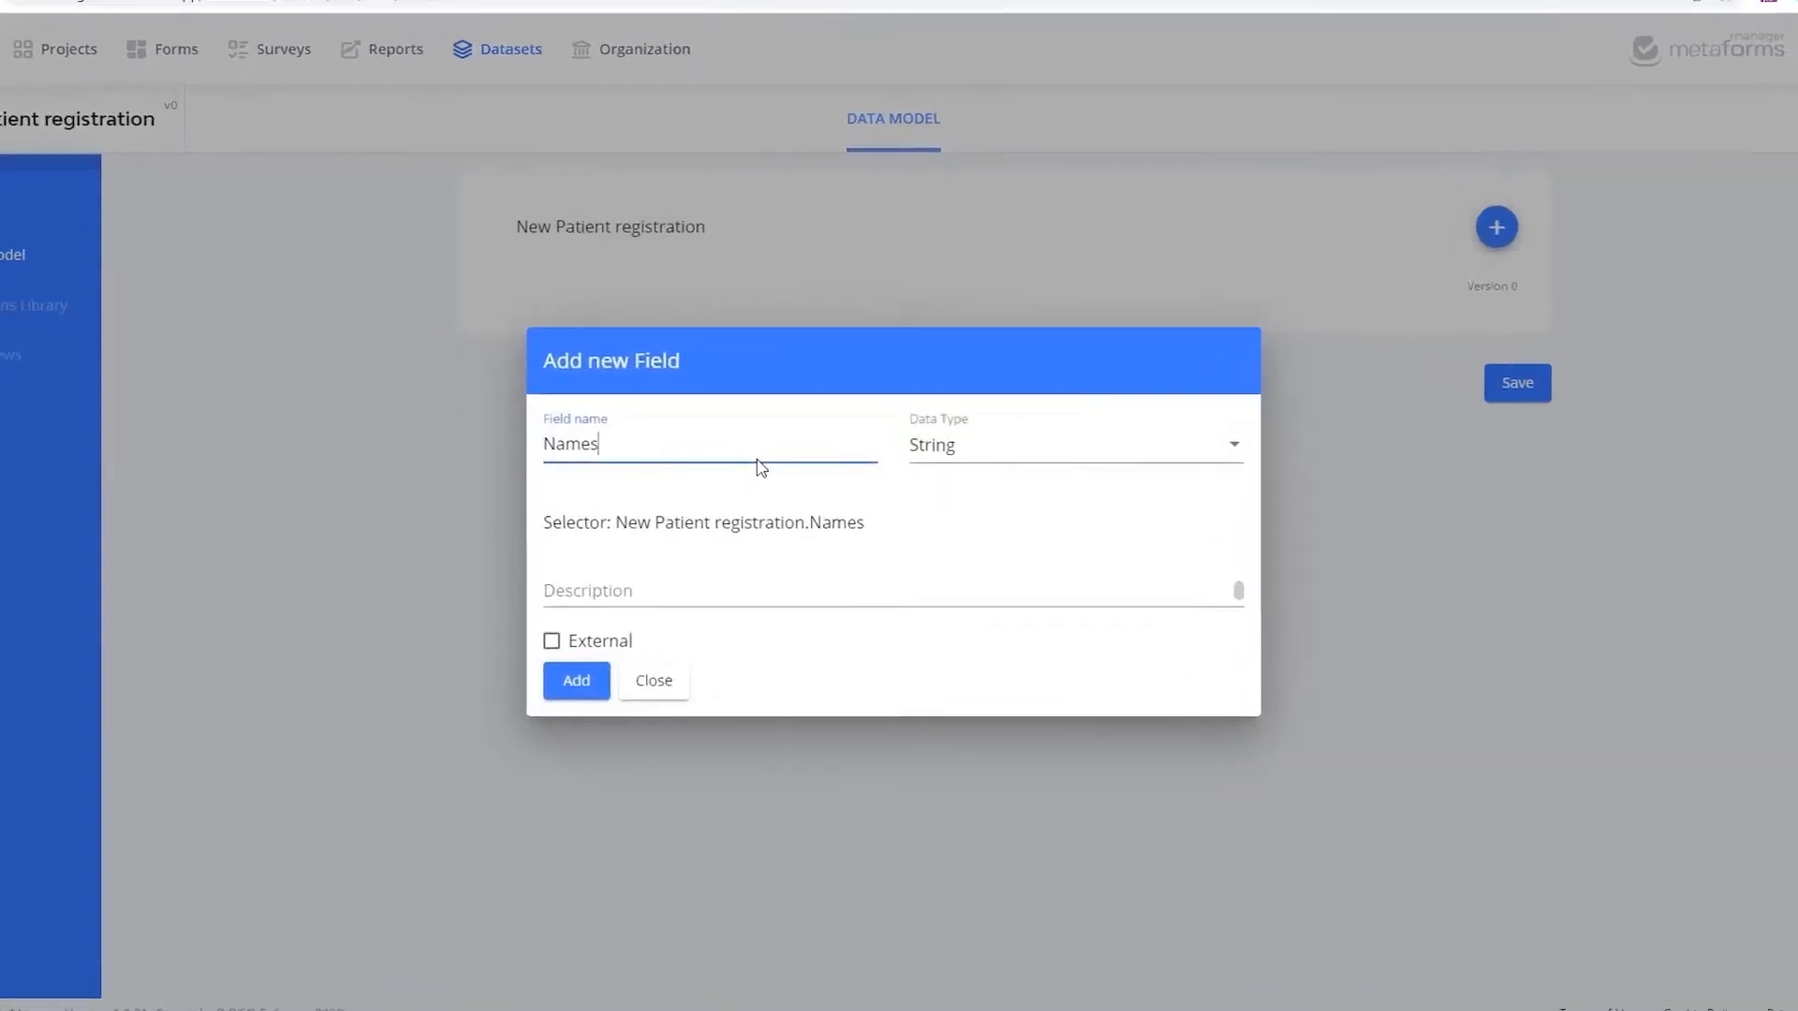
click(1034, 458)
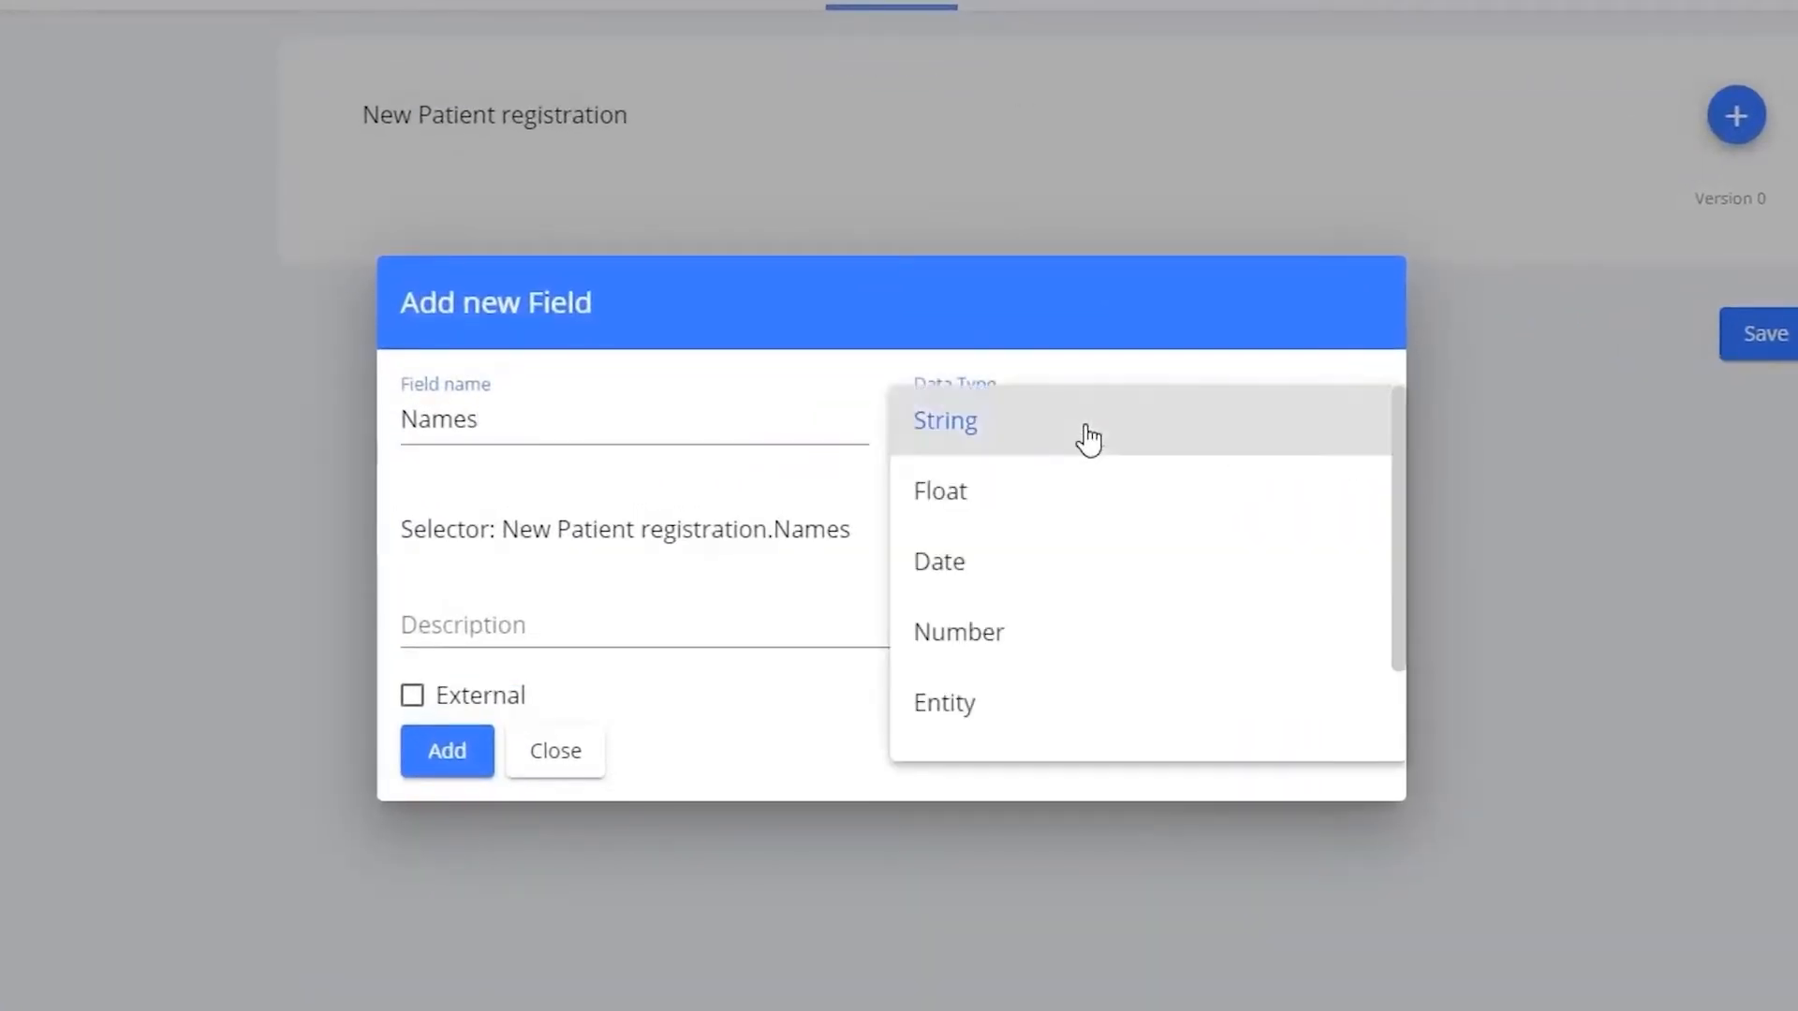
click(1088, 438)
click(441, 746)
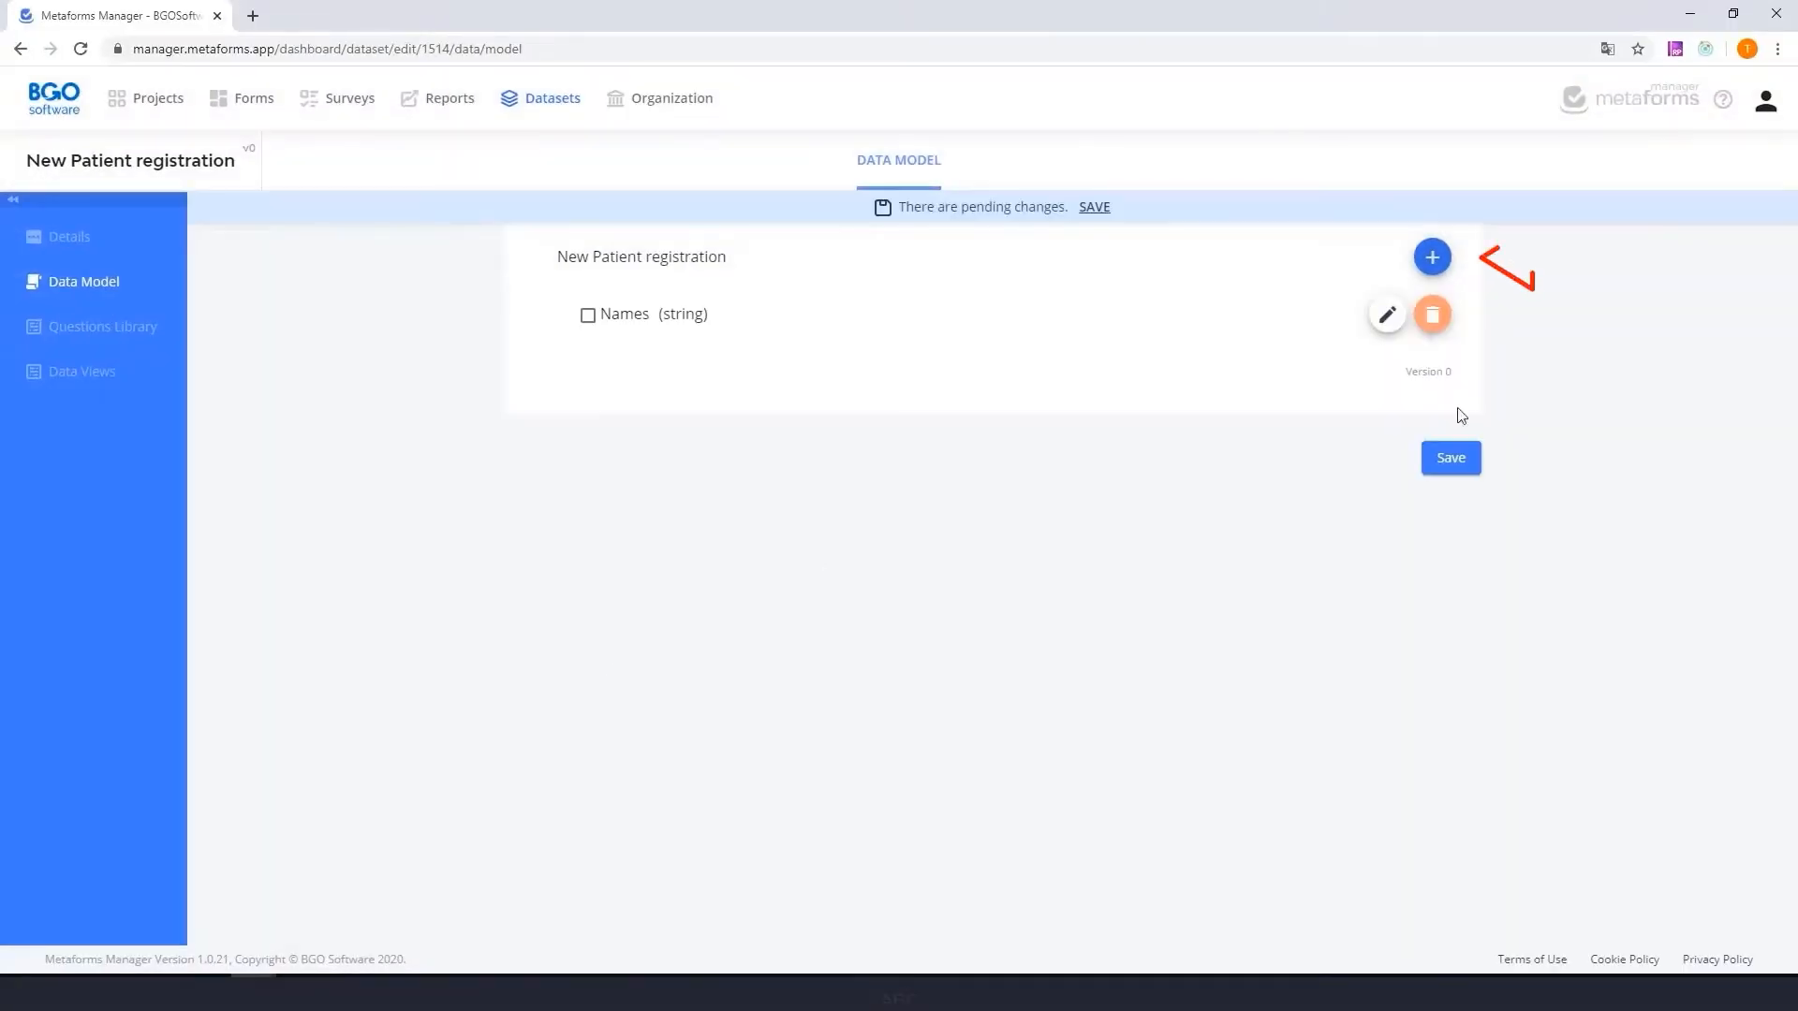
- Add a String field called Email to the data model
click(1432, 257)
text(Email)
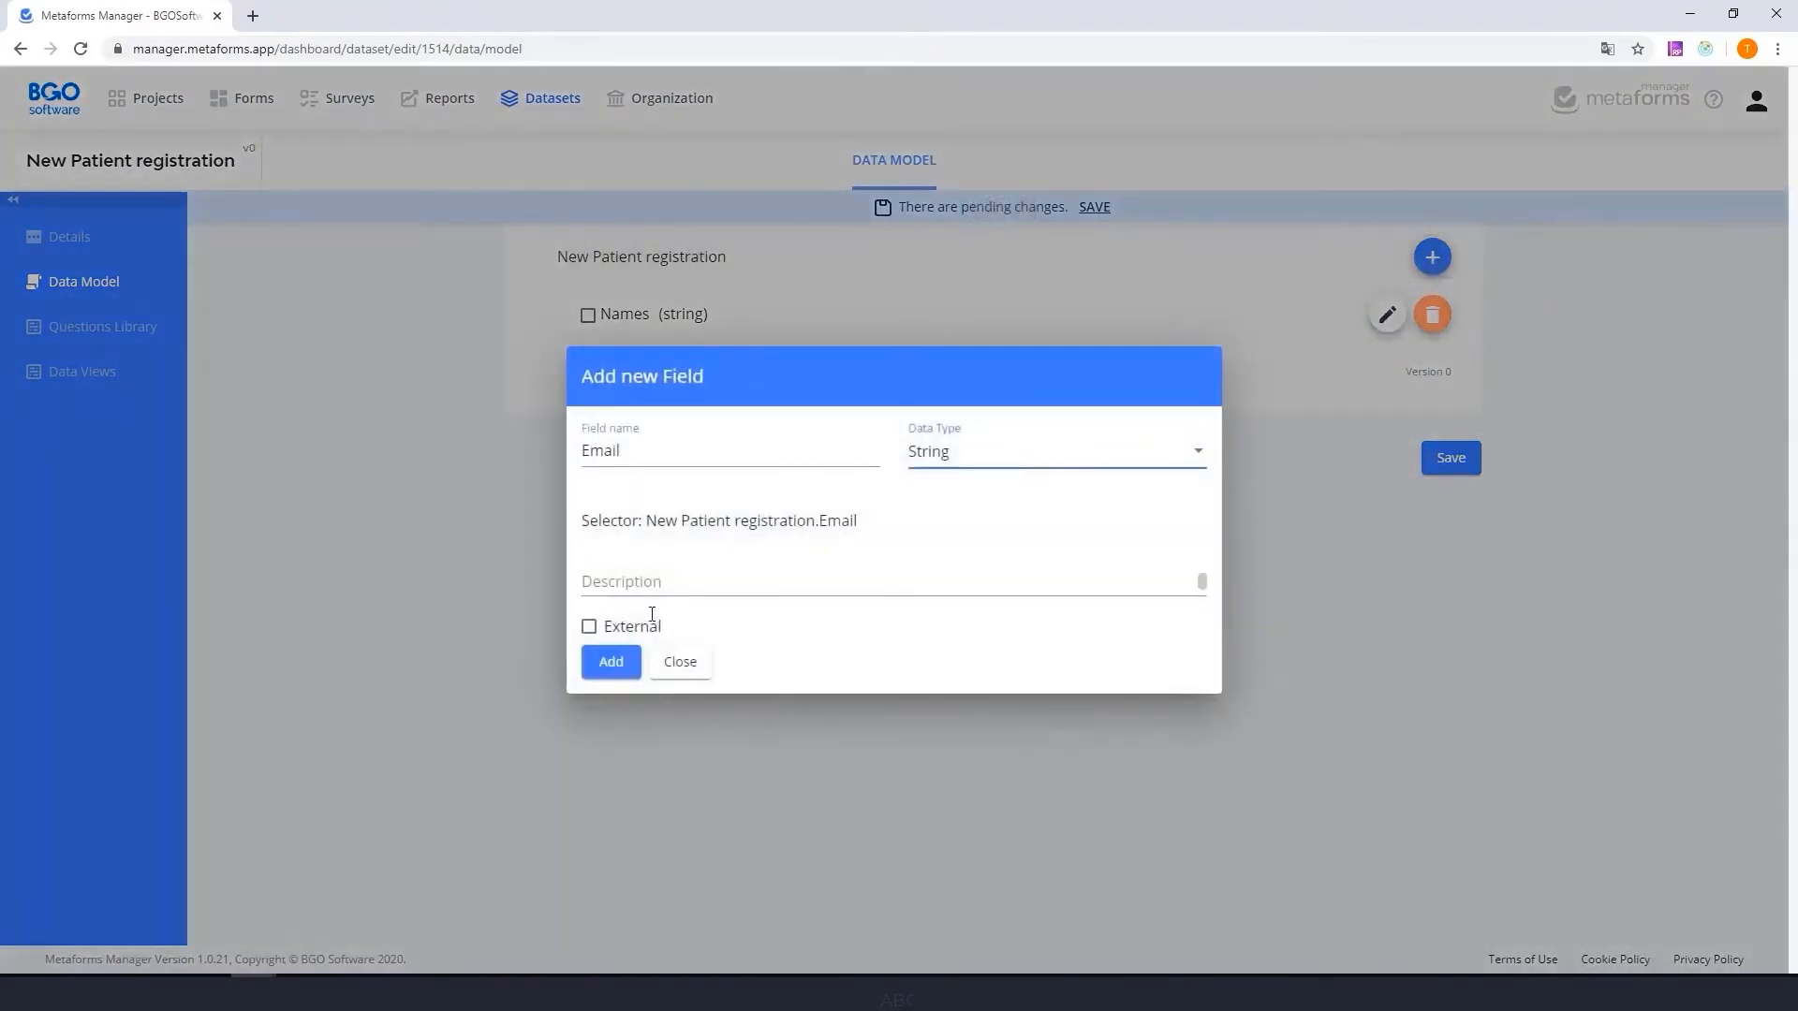
click(610, 662)
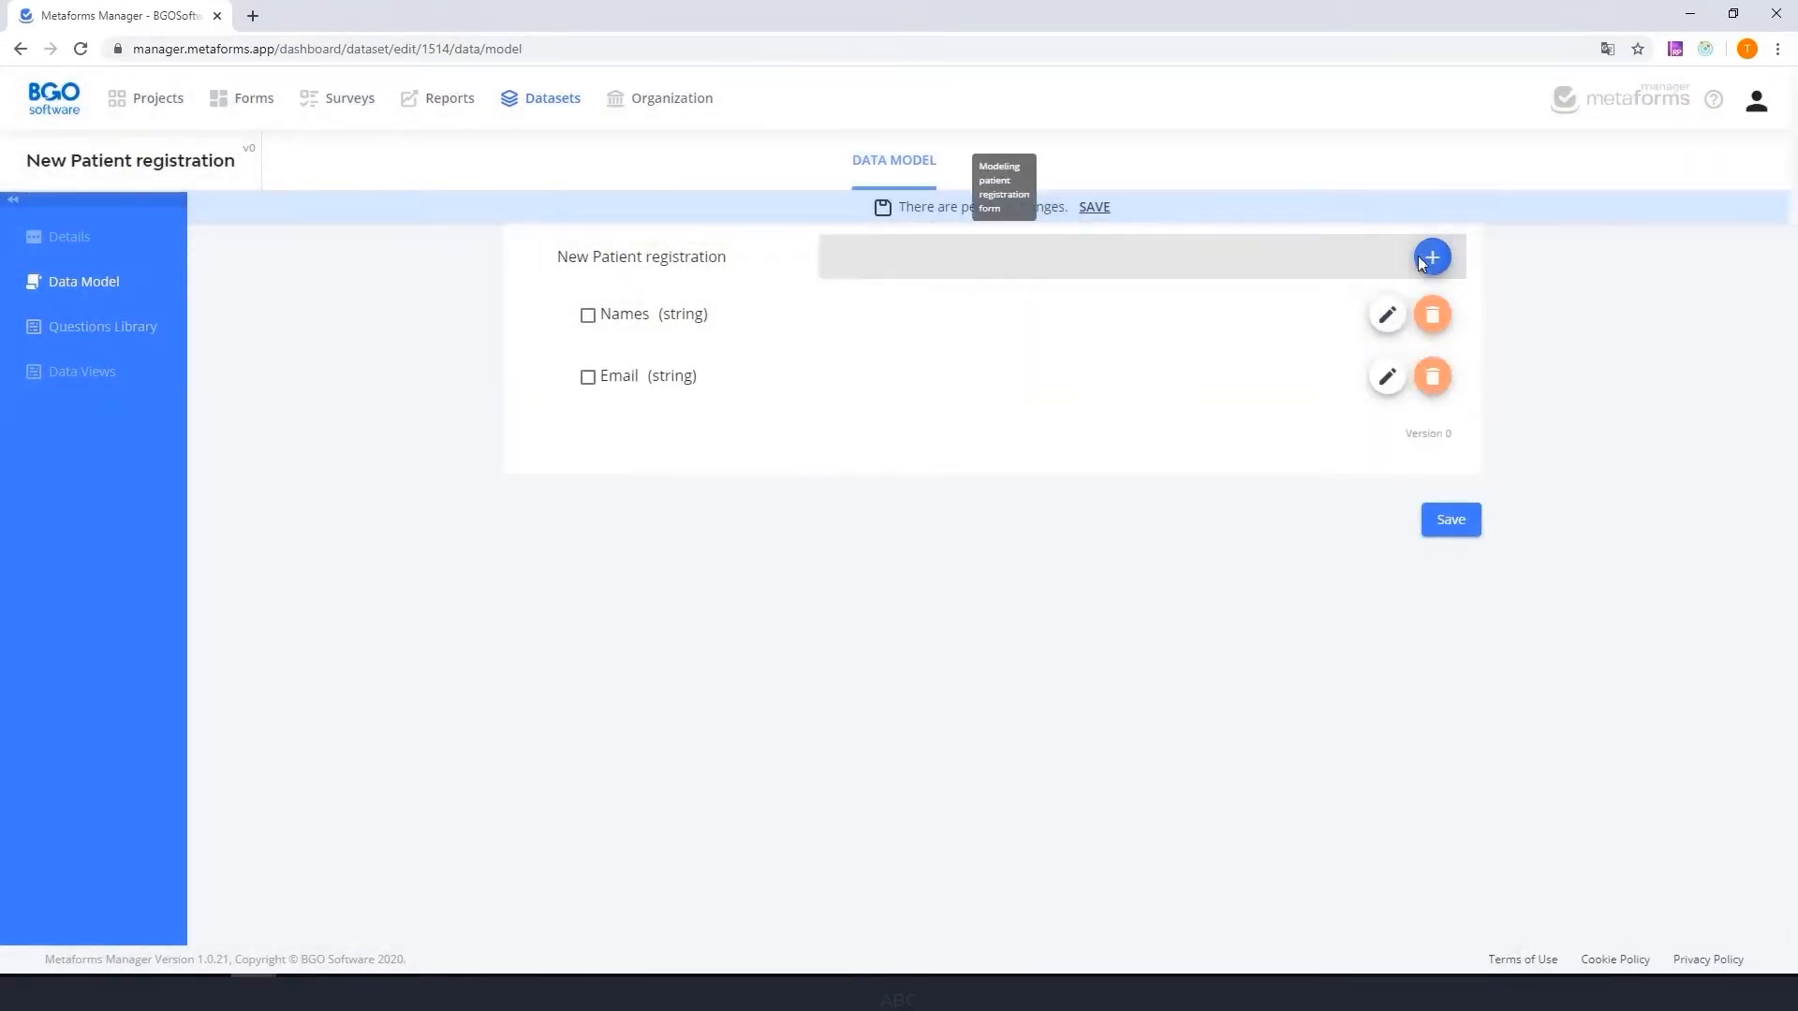
- Add a String field called Gender to the data model
click(1421, 262)
text(Gende)
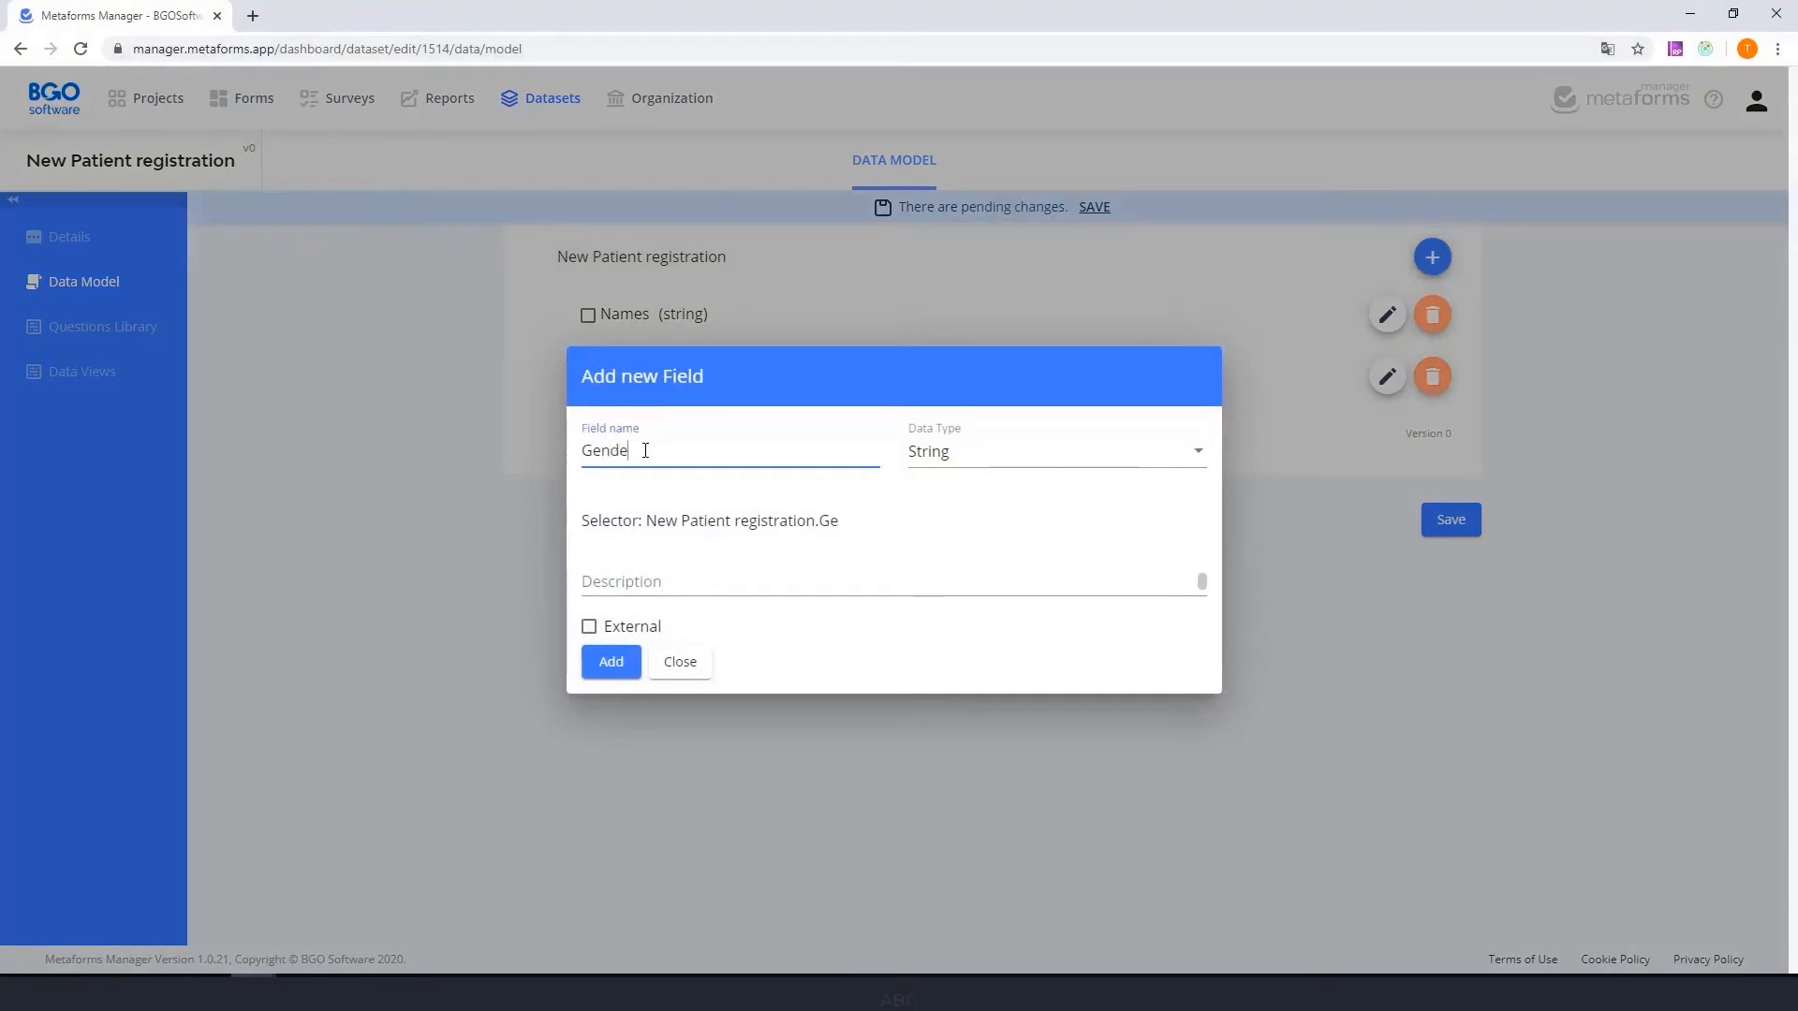
text(r)
click(1029, 460)
click(1030, 466)
click(610, 662)
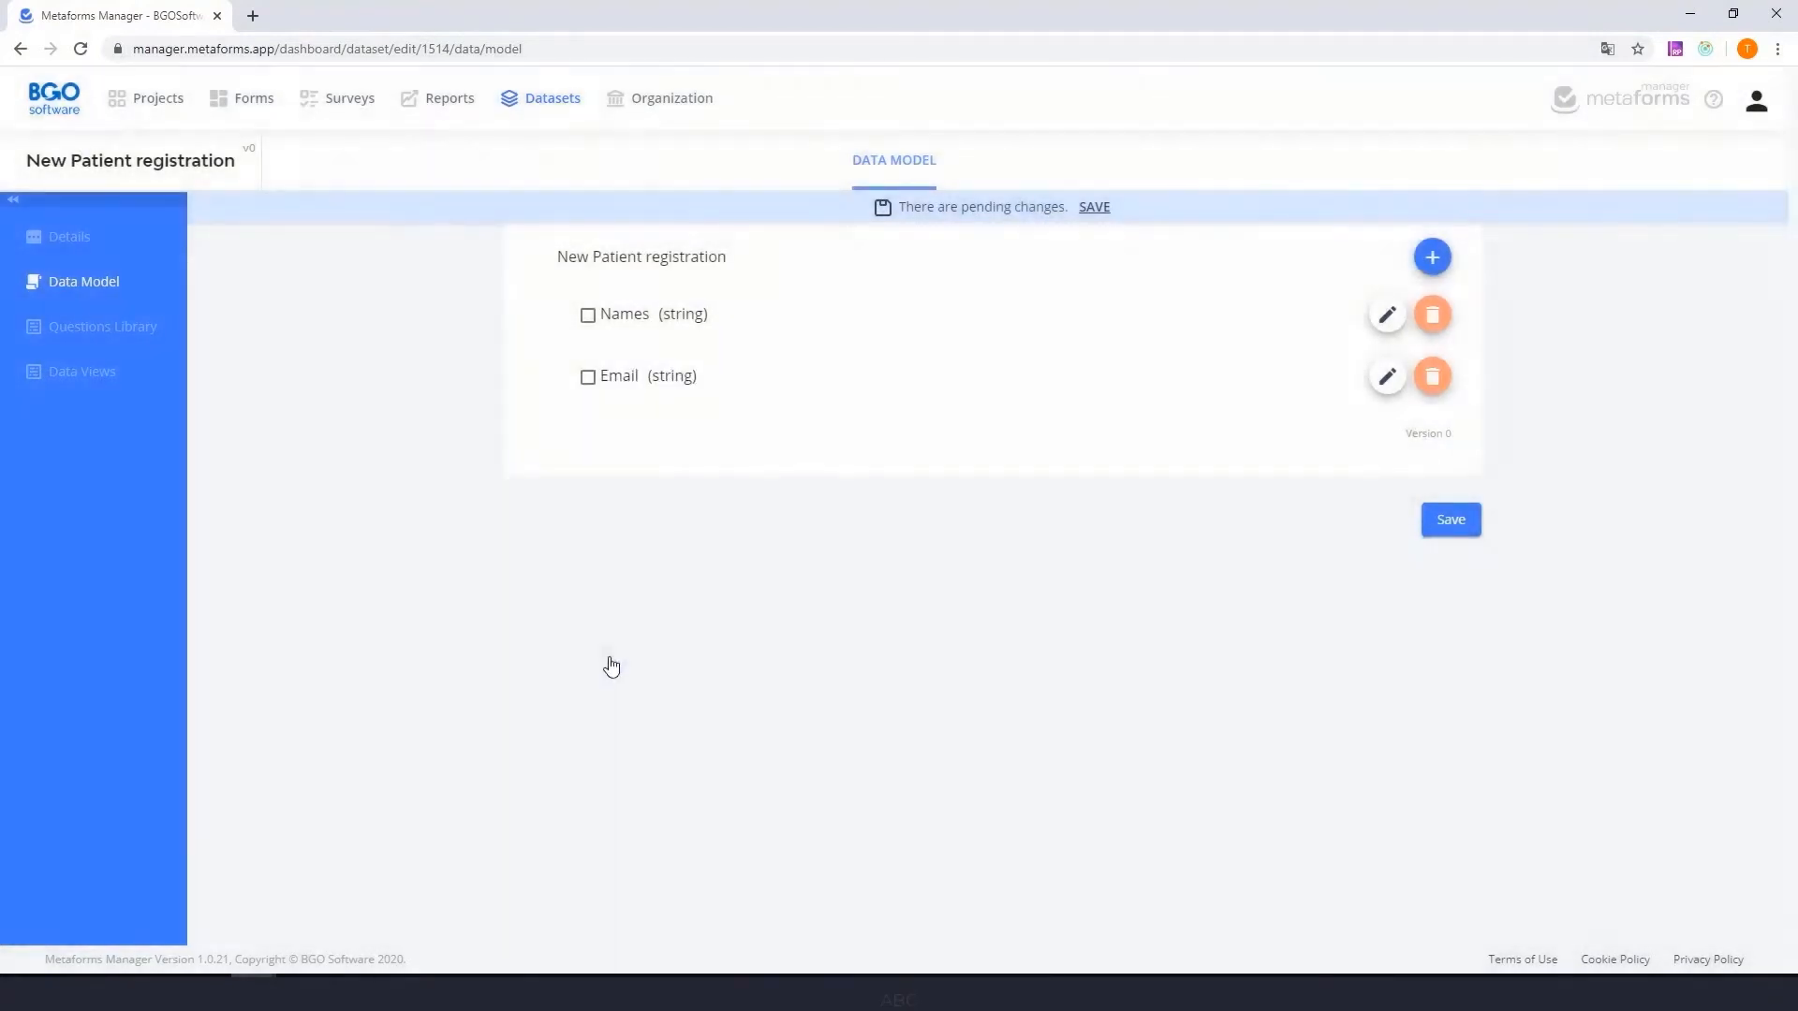
- Add a field called DOB with the Date data type to the data model
click(1432, 256)
text(D)
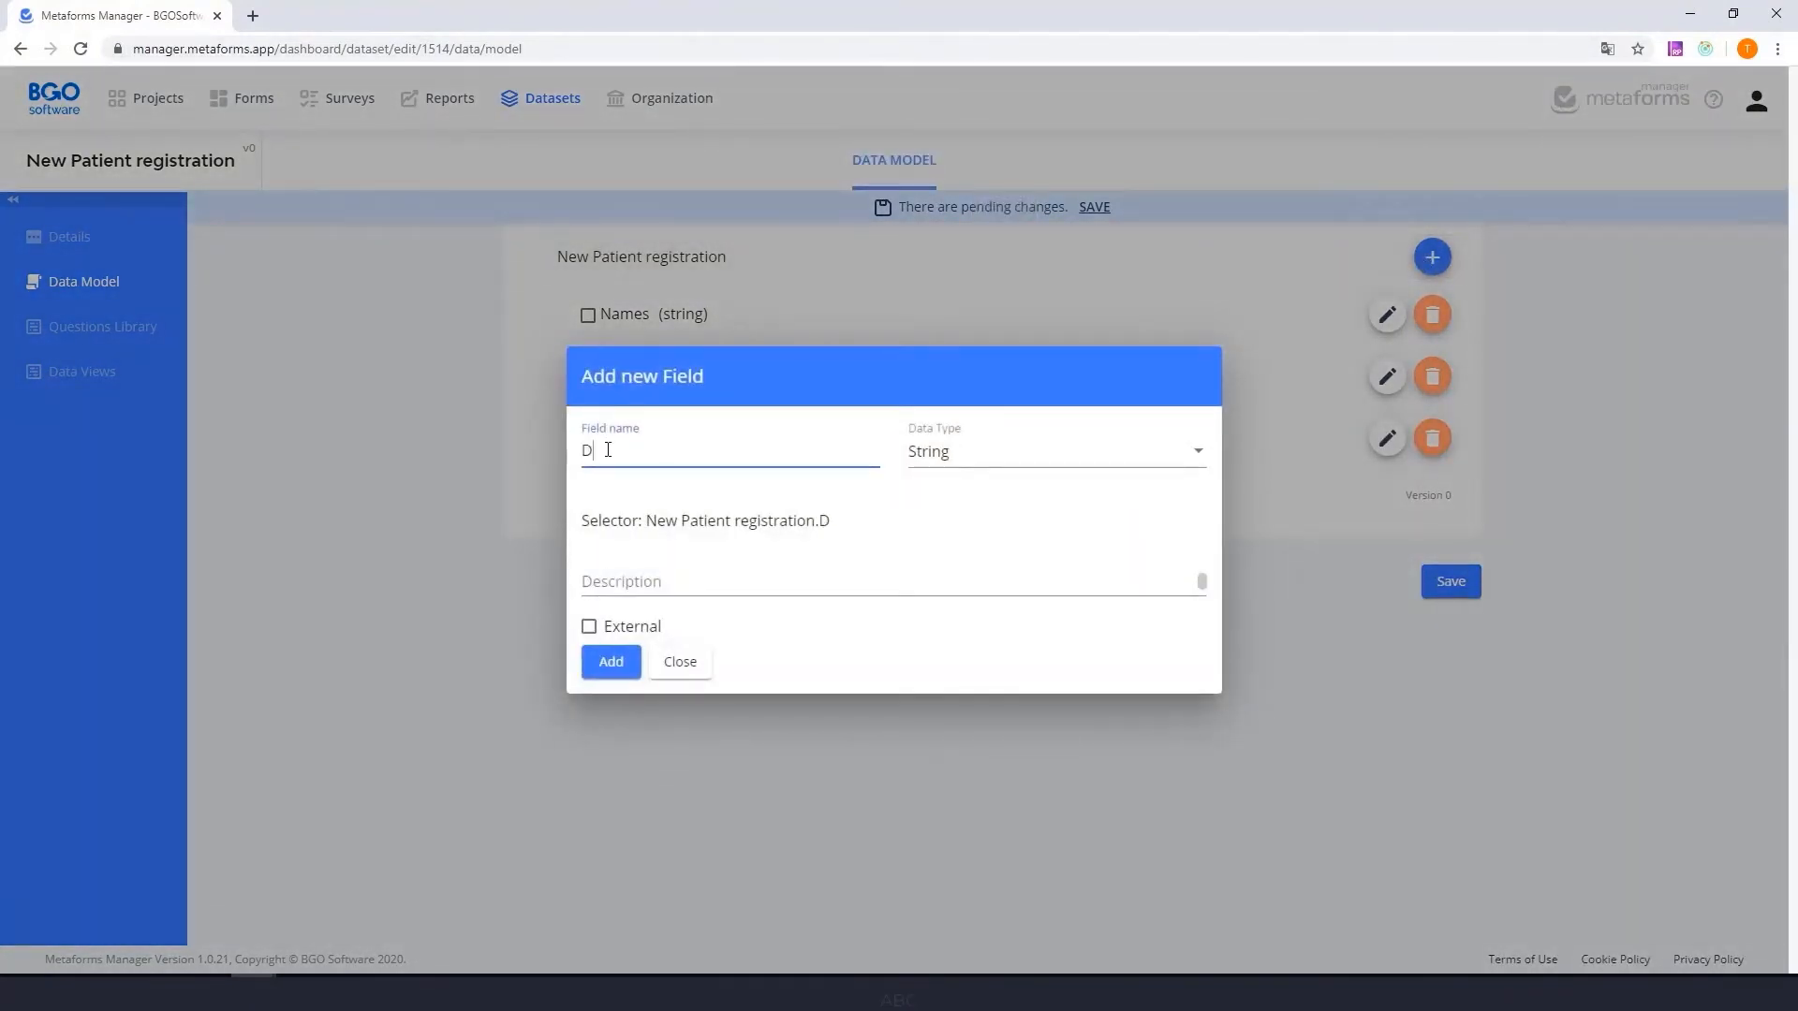
text(OB)
click(1011, 452)
click(992, 543)
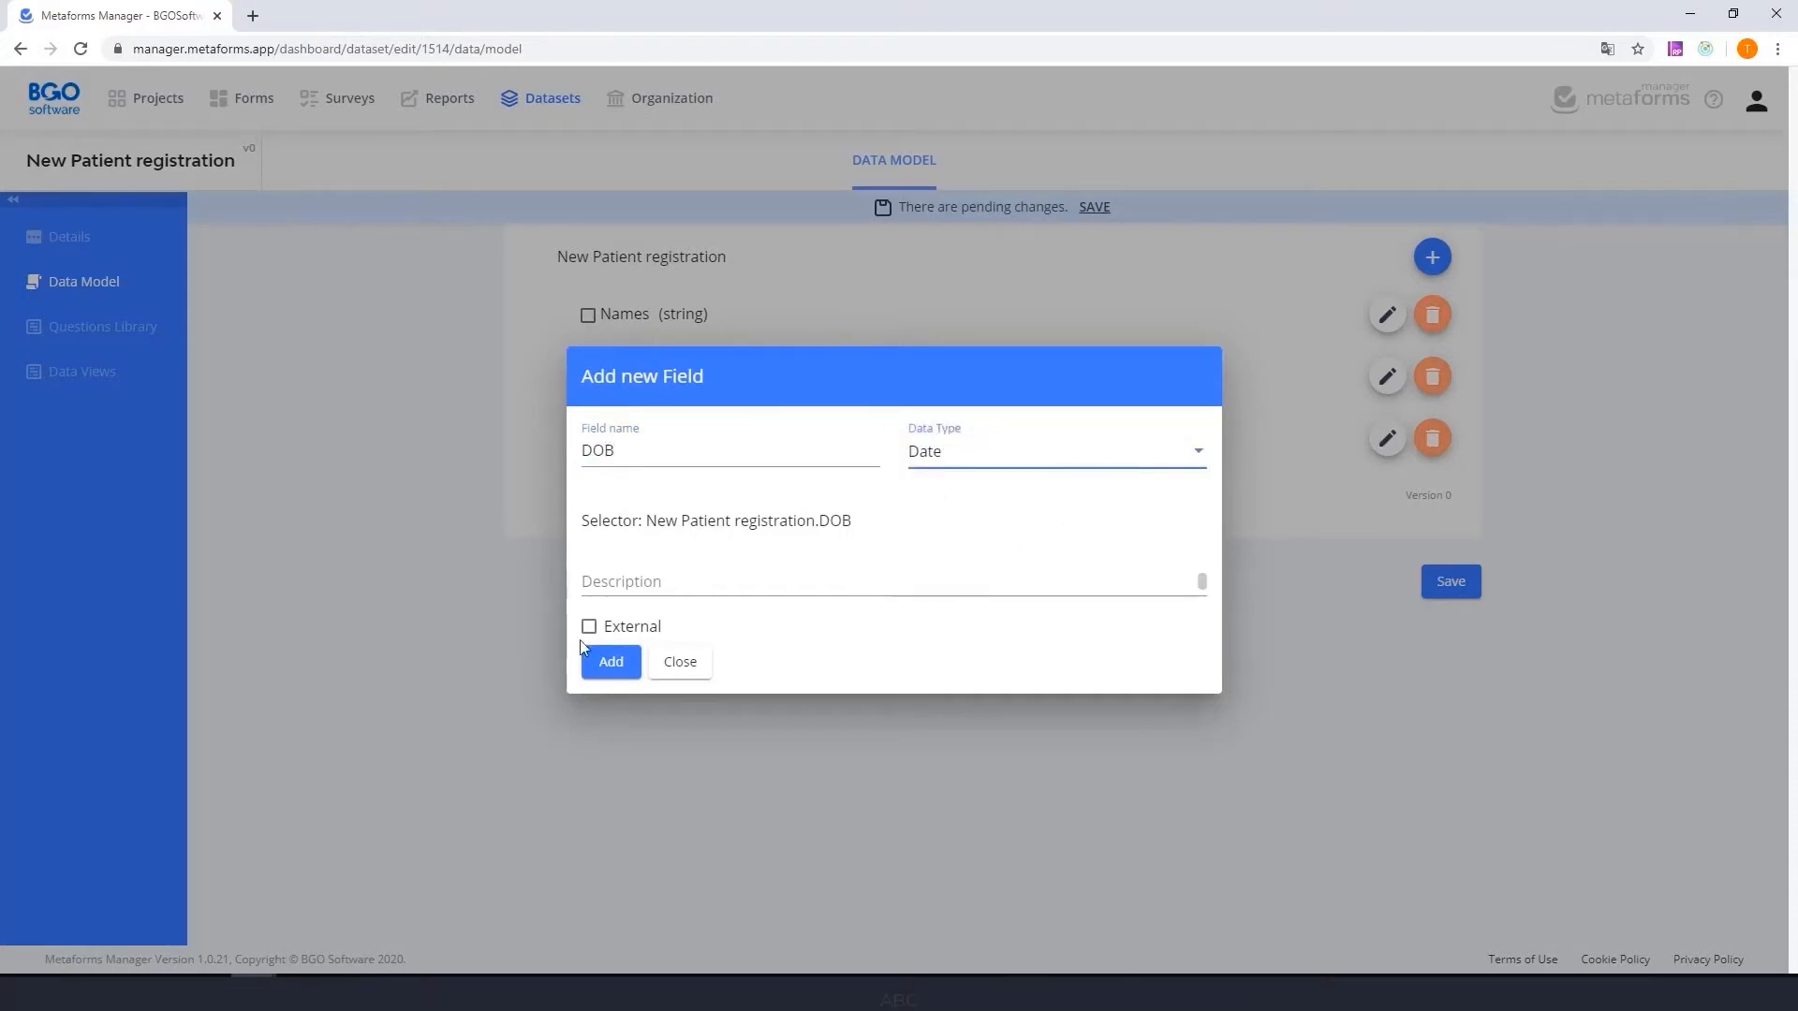
click(604, 663)
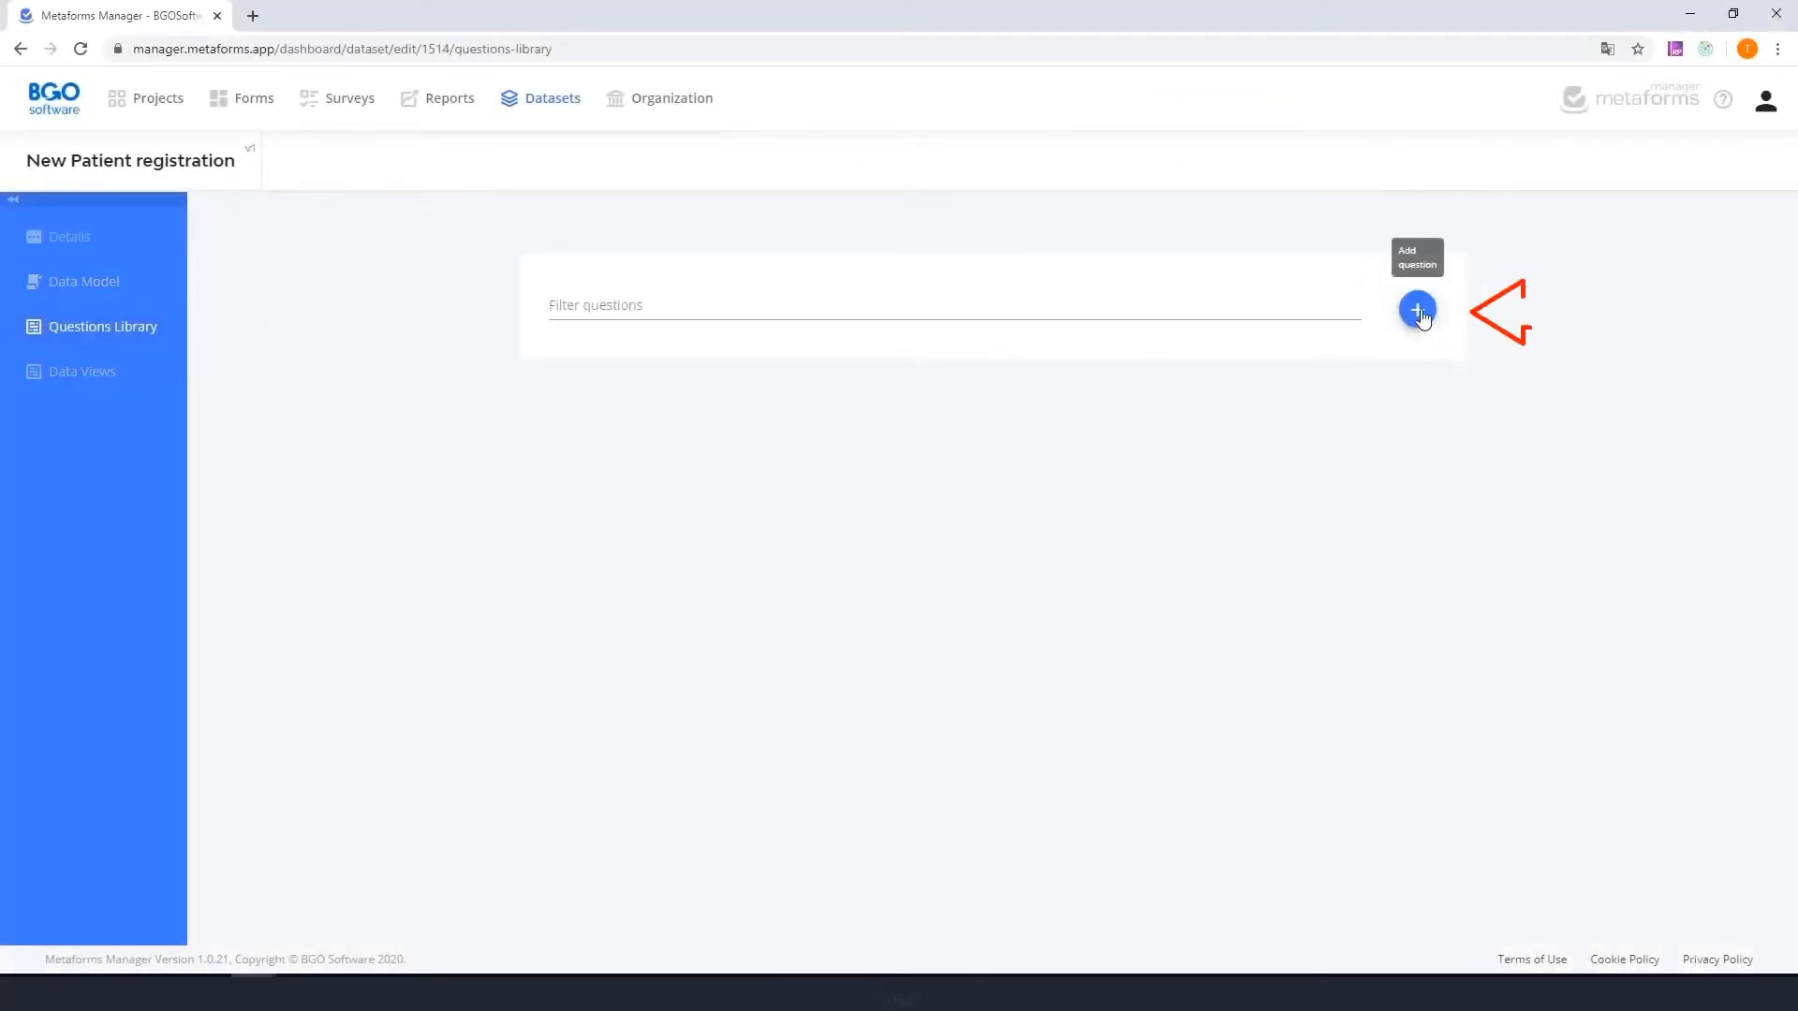
- Start a new question in the questions library and title it "New Patient registration form"
click(1417, 310)
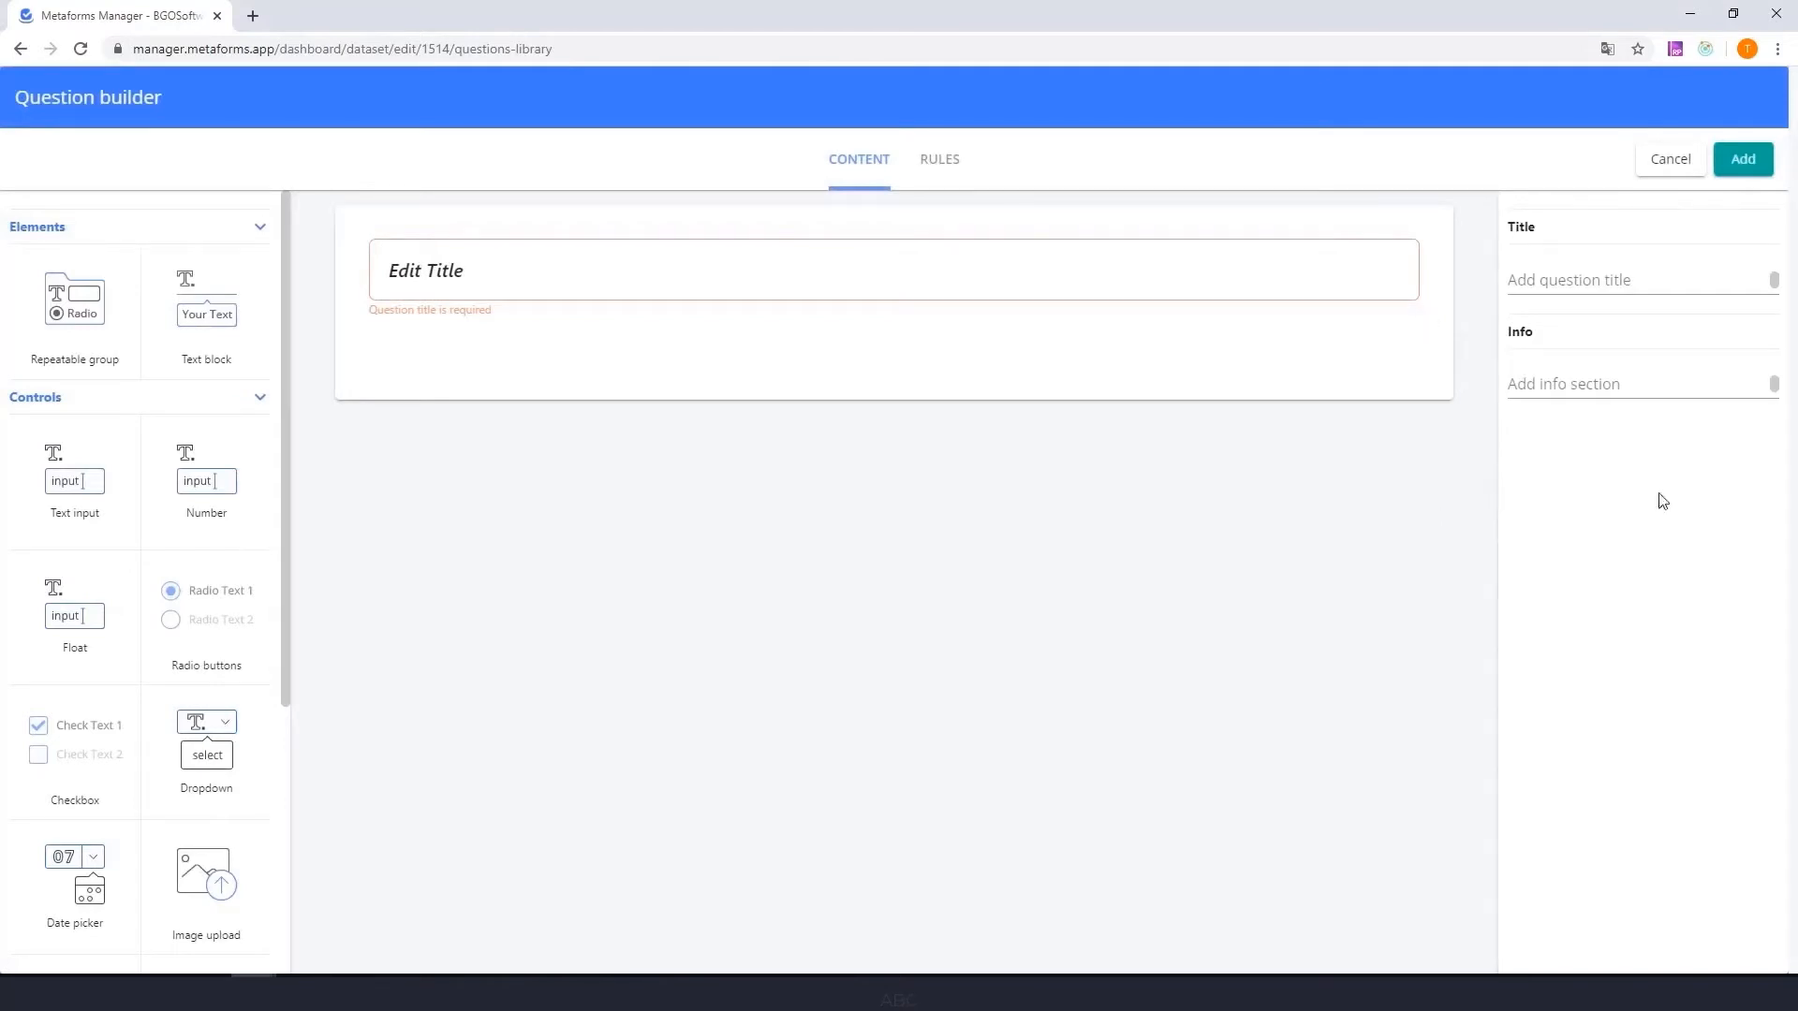
click(1644, 277)
text(New Patient registration form)
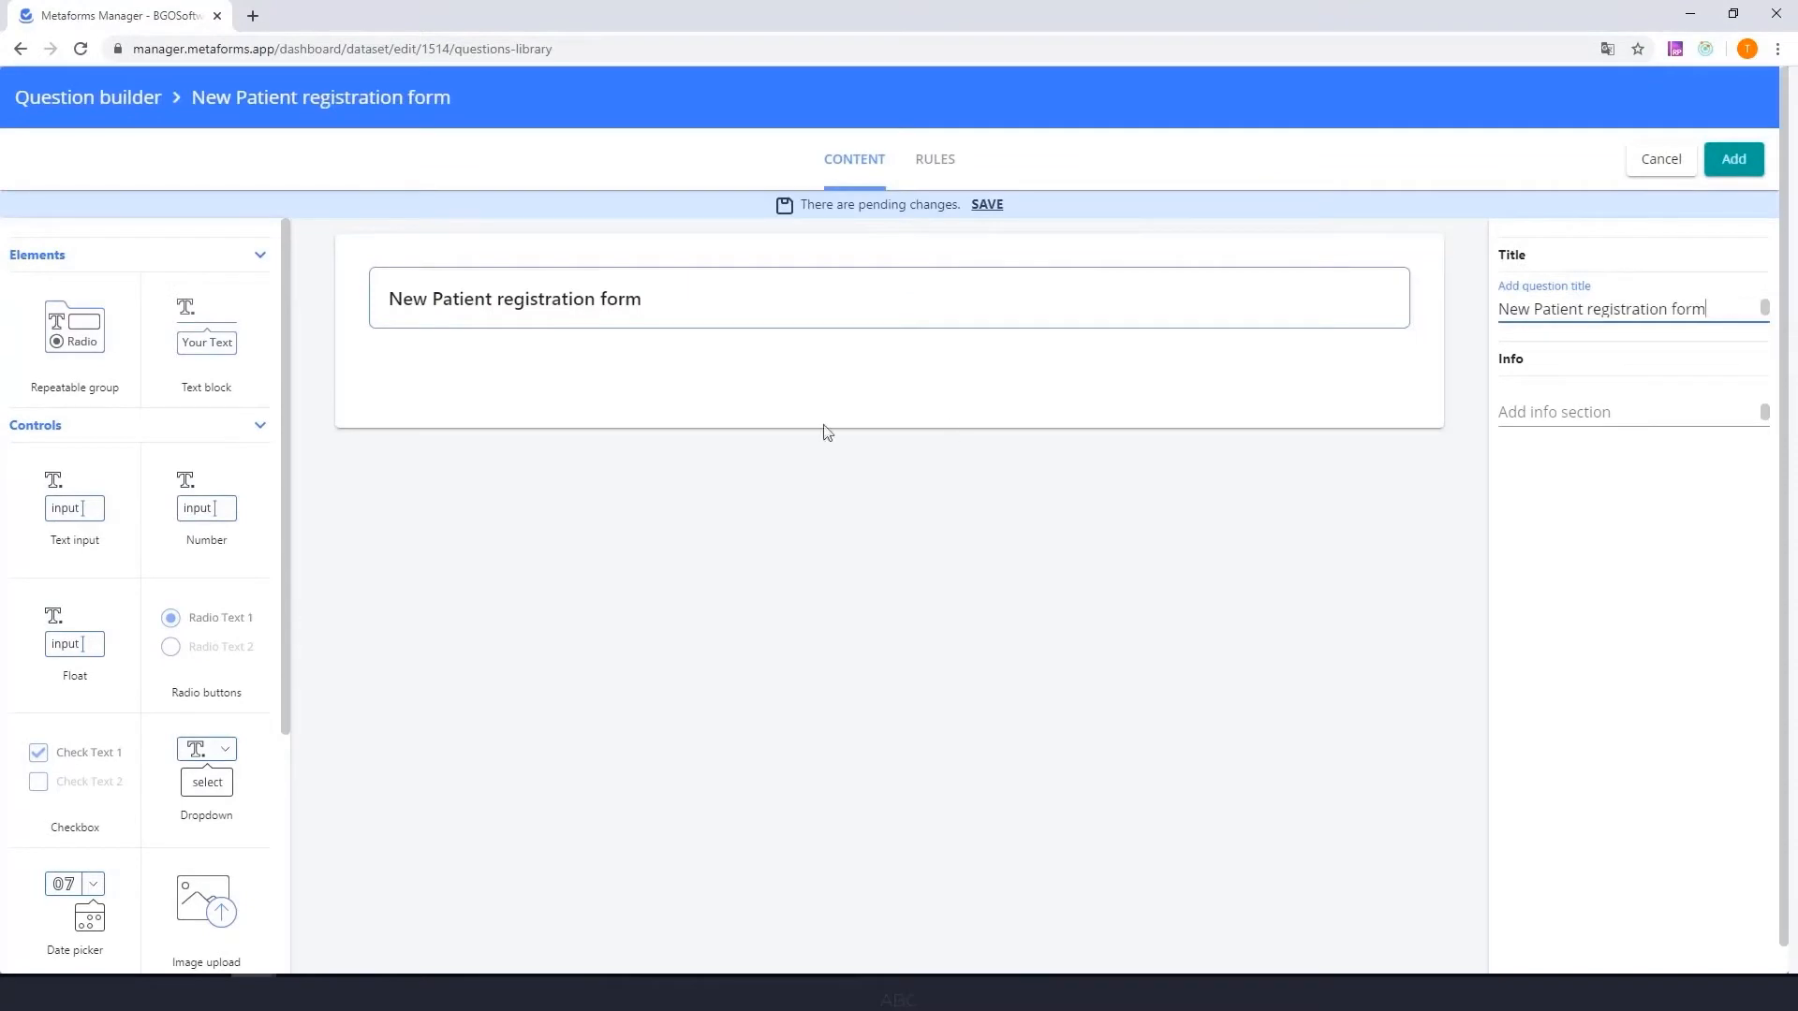
- Add a half-width text input under the title, linked to the Names data field, labelled Names and required
drag(109, 518, 457, 393)
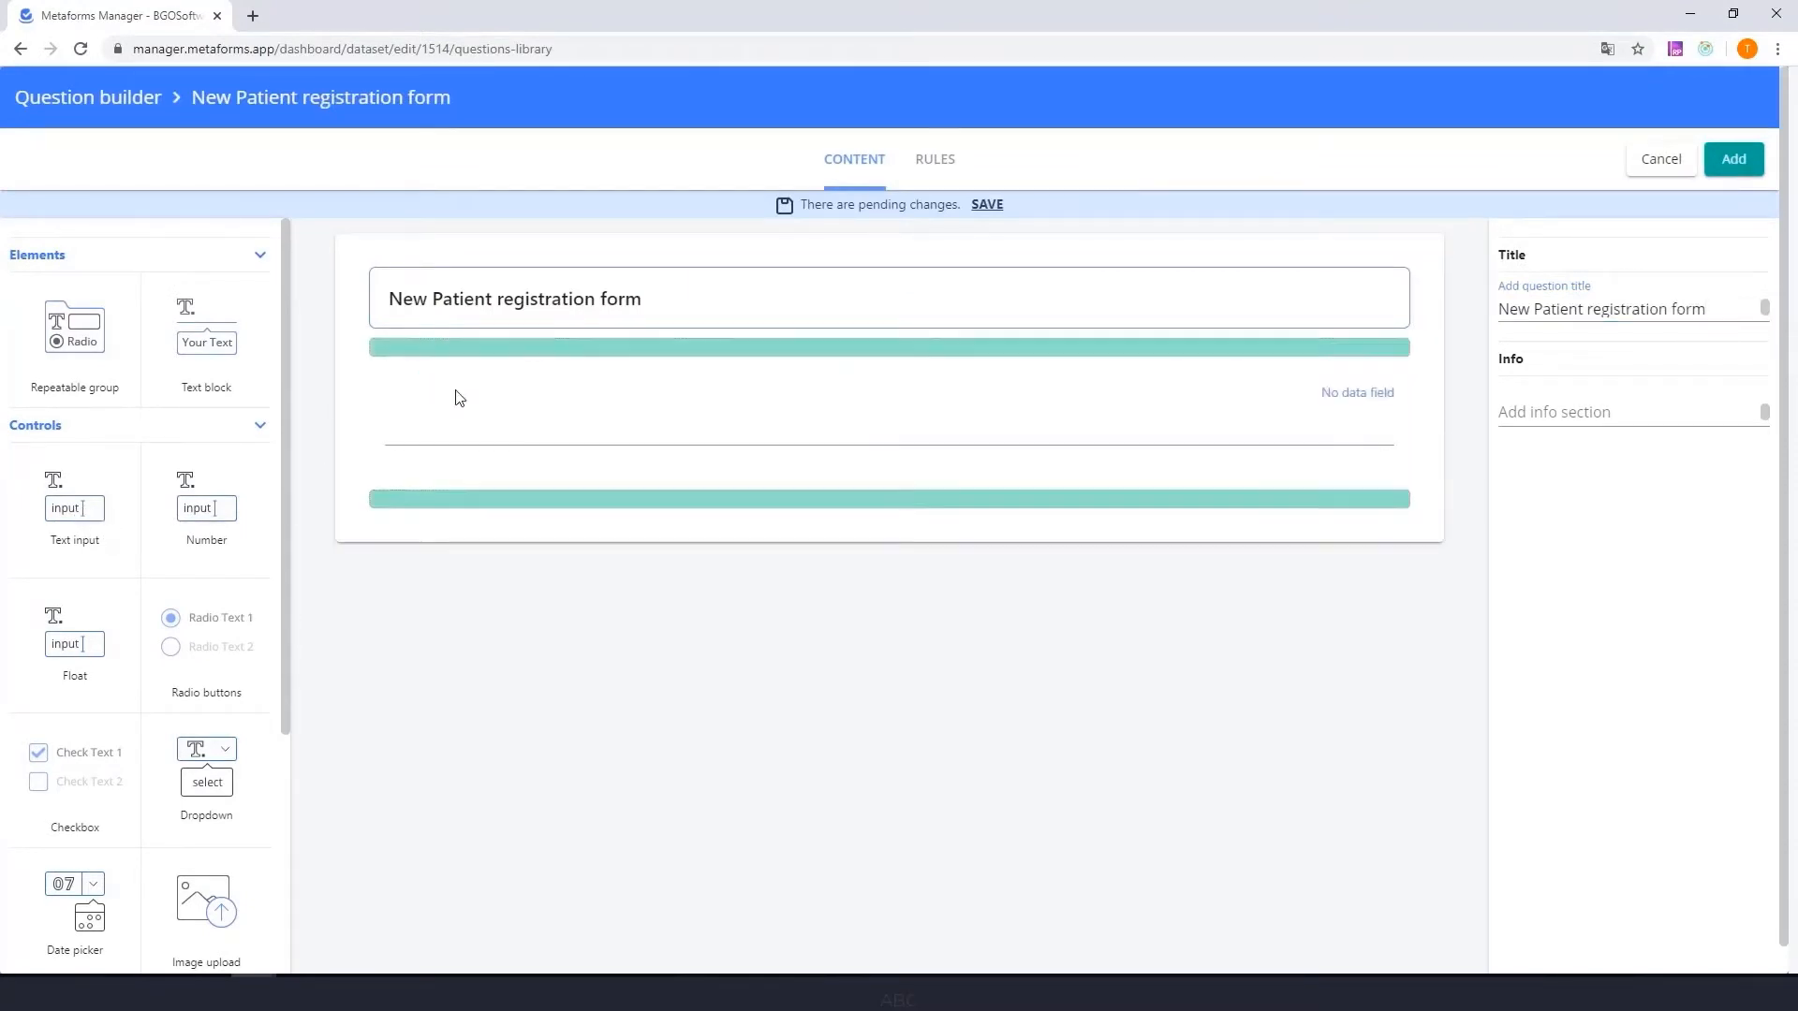
drag(1406, 423, 805, 405)
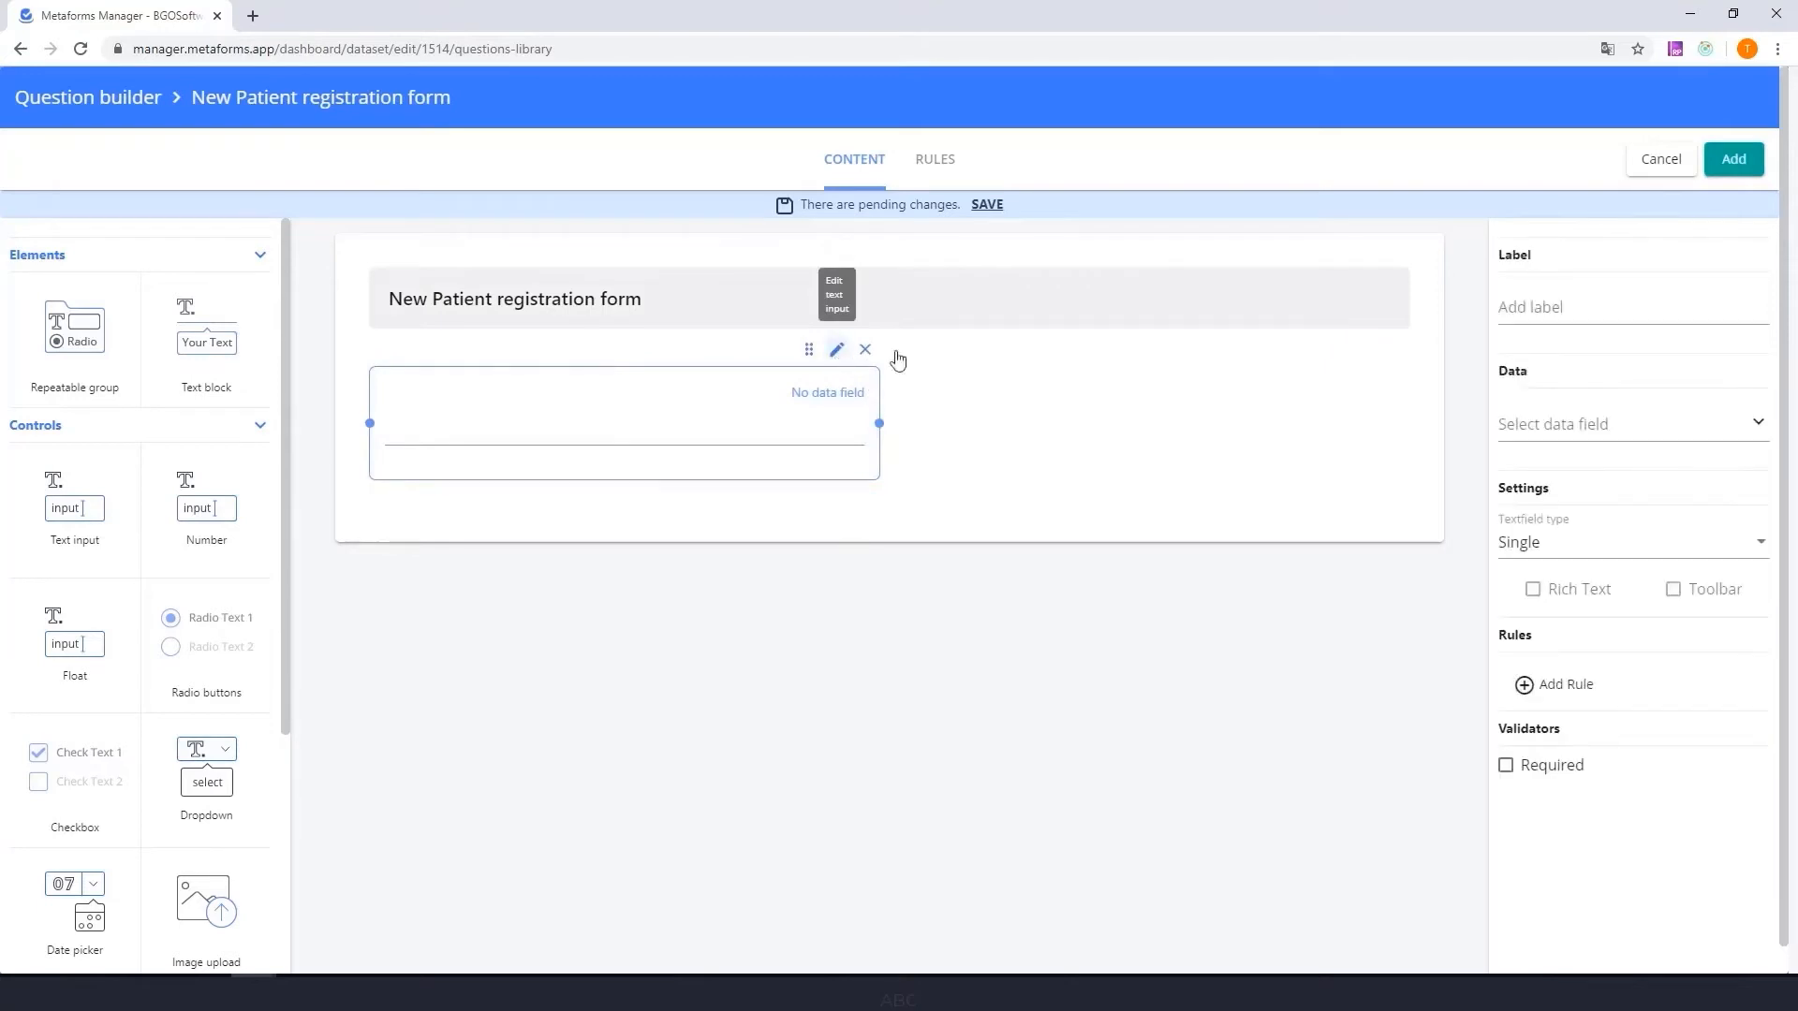
click(1642, 425)
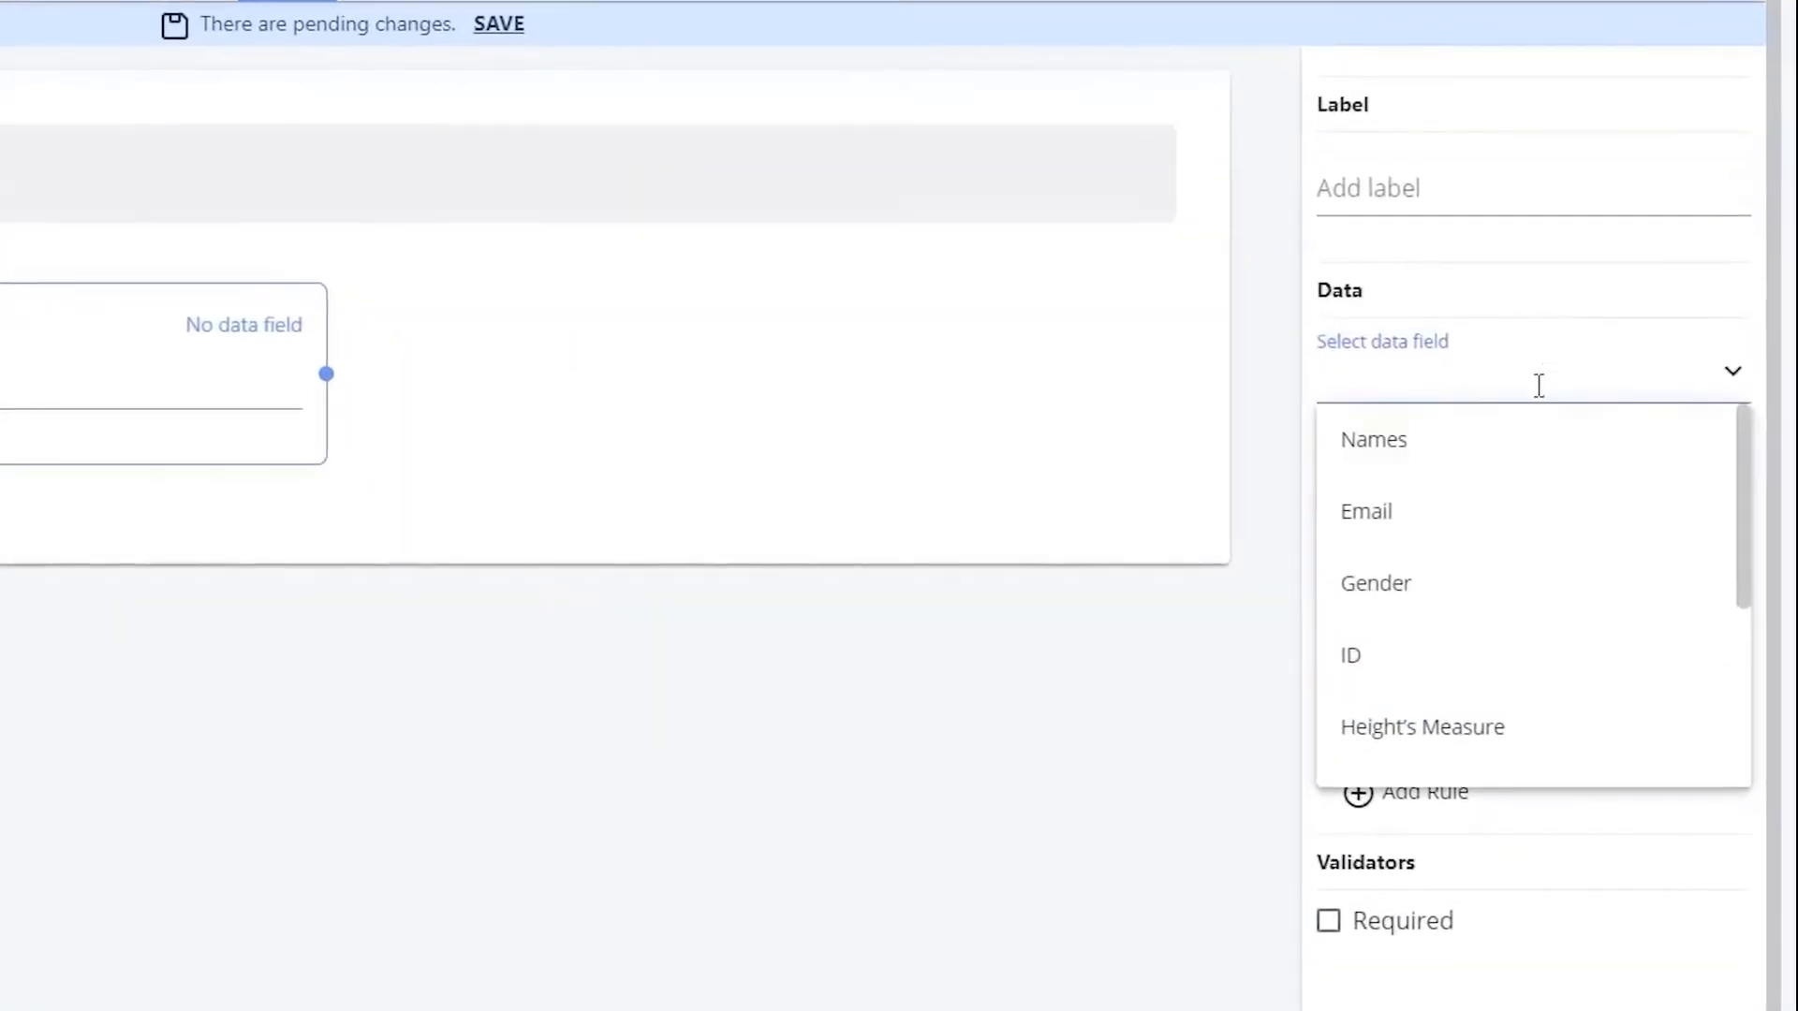
click(1483, 449)
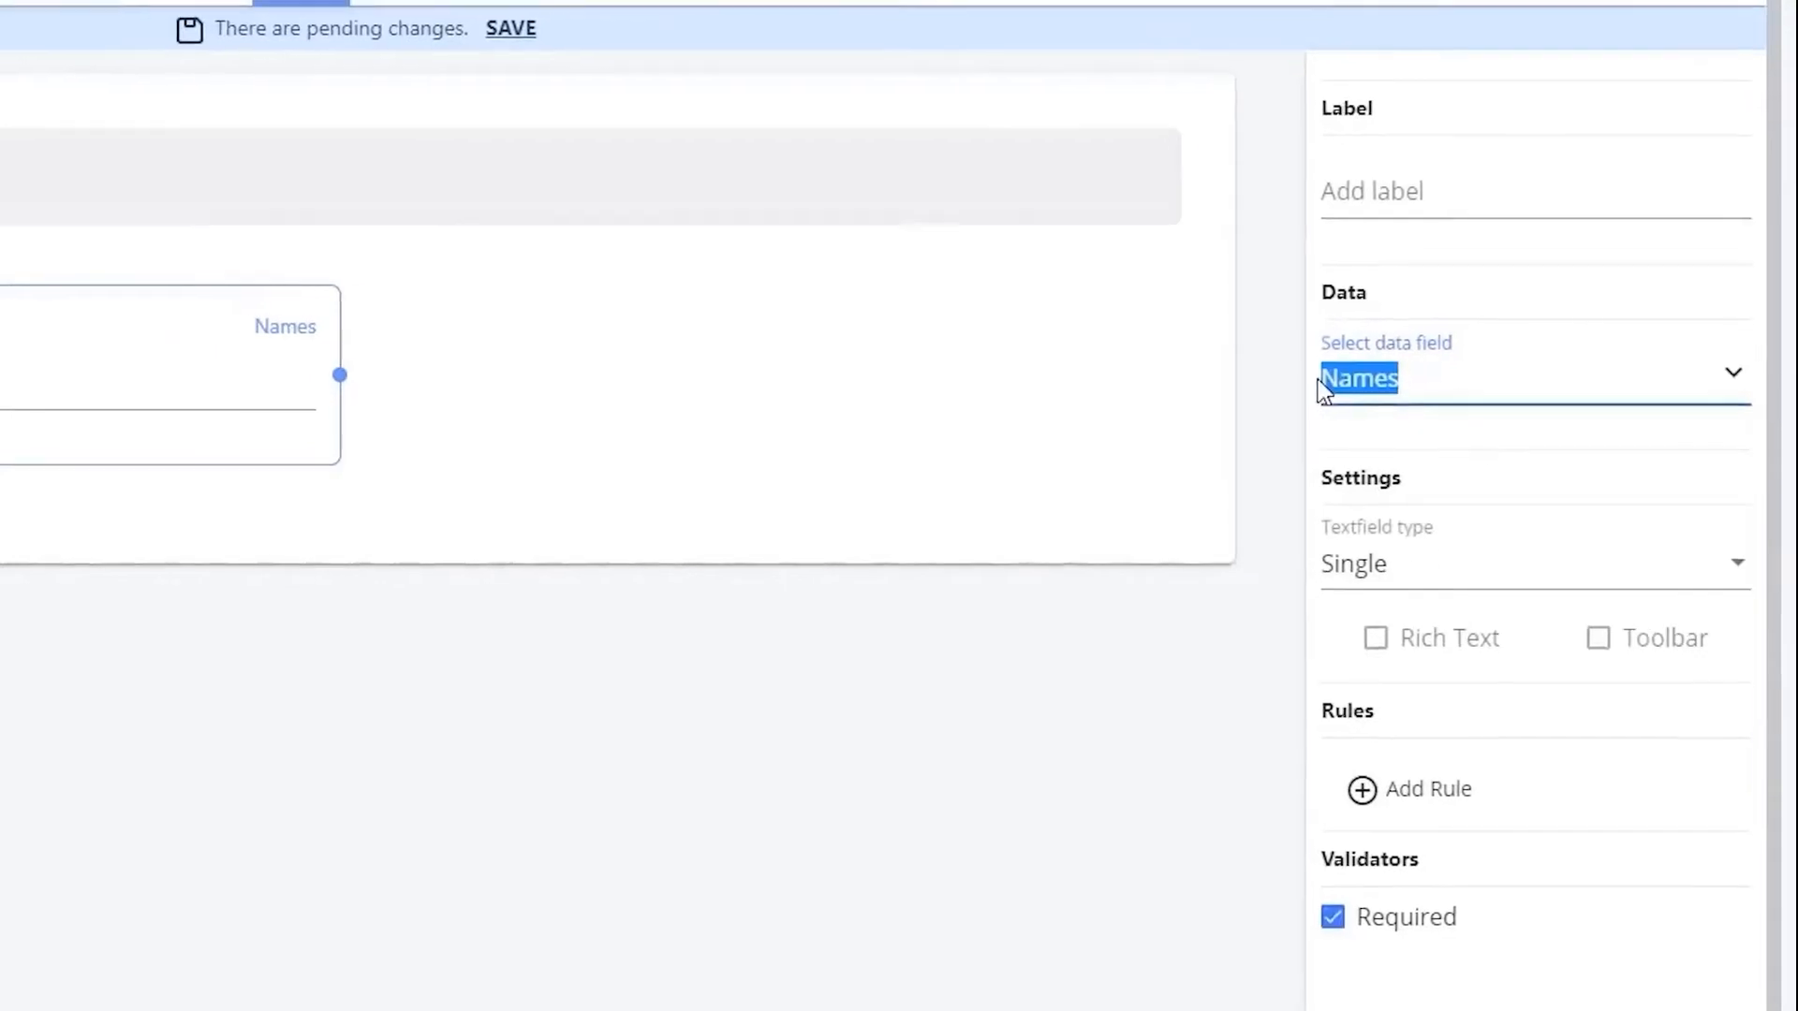
click(1445, 194)
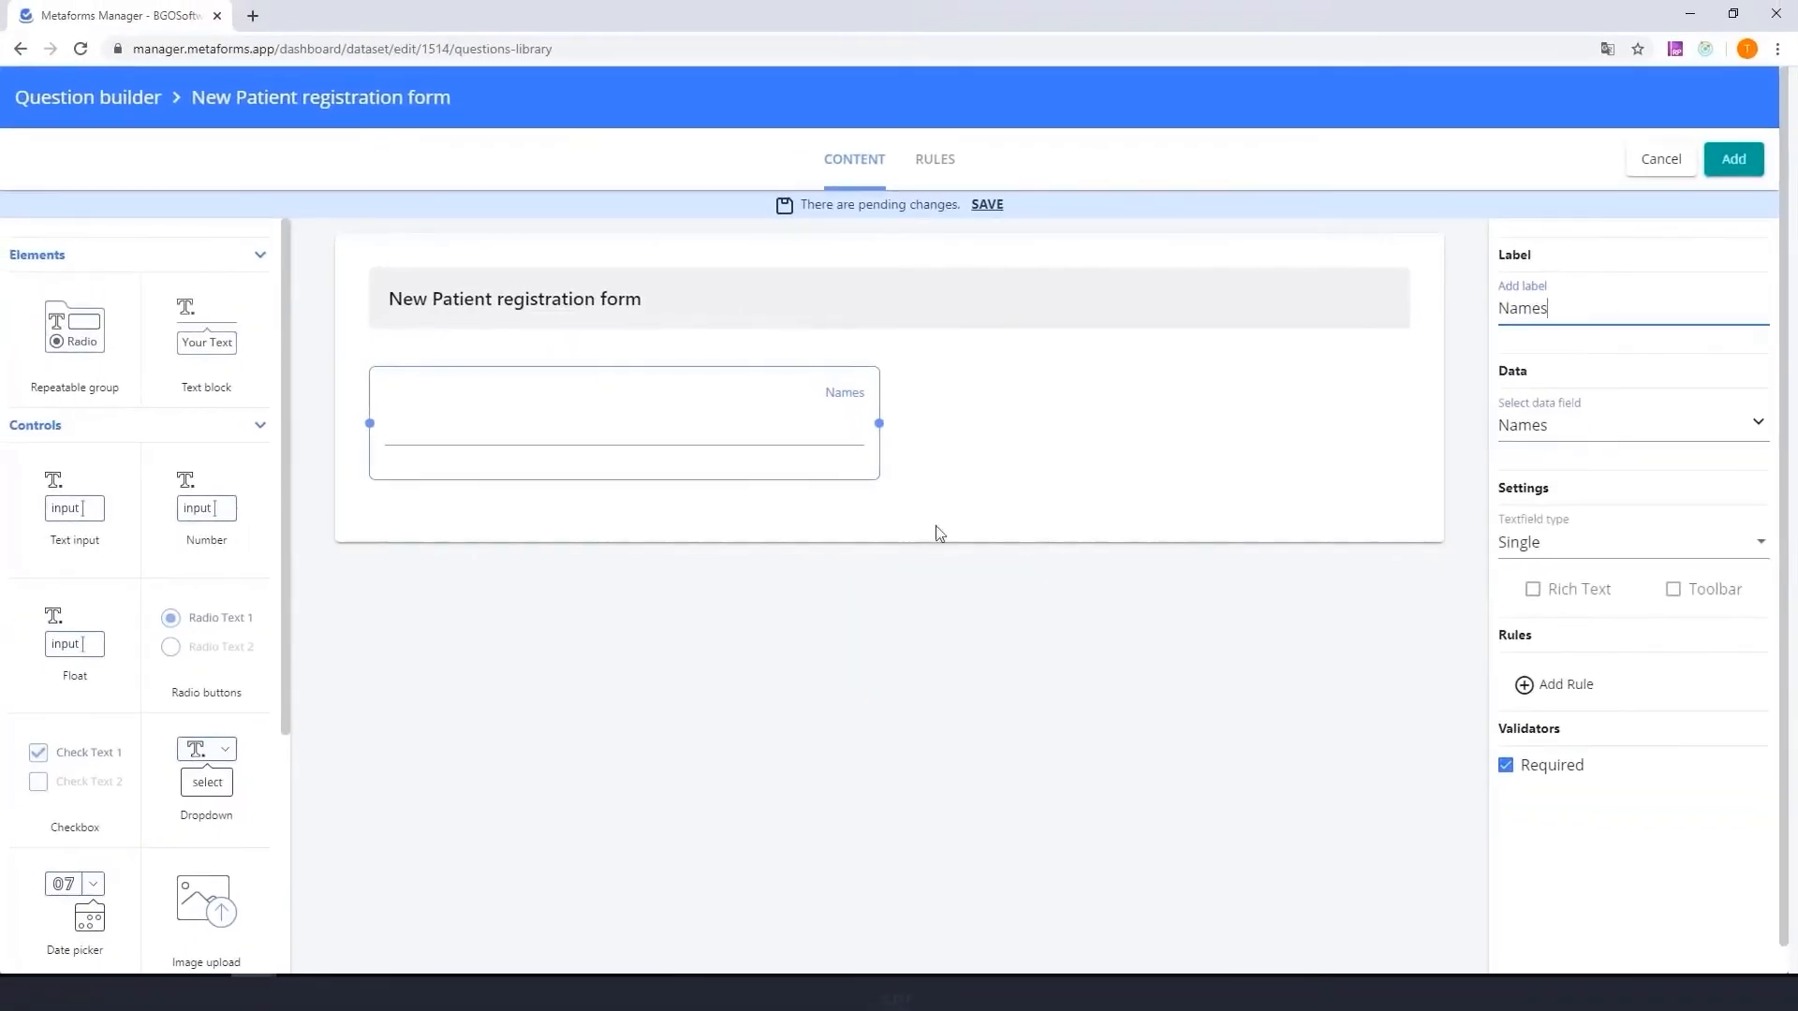
- Place a second text input beside Names and link it to the Email data field
drag(0, 512, 888, 422)
click(1059, 438)
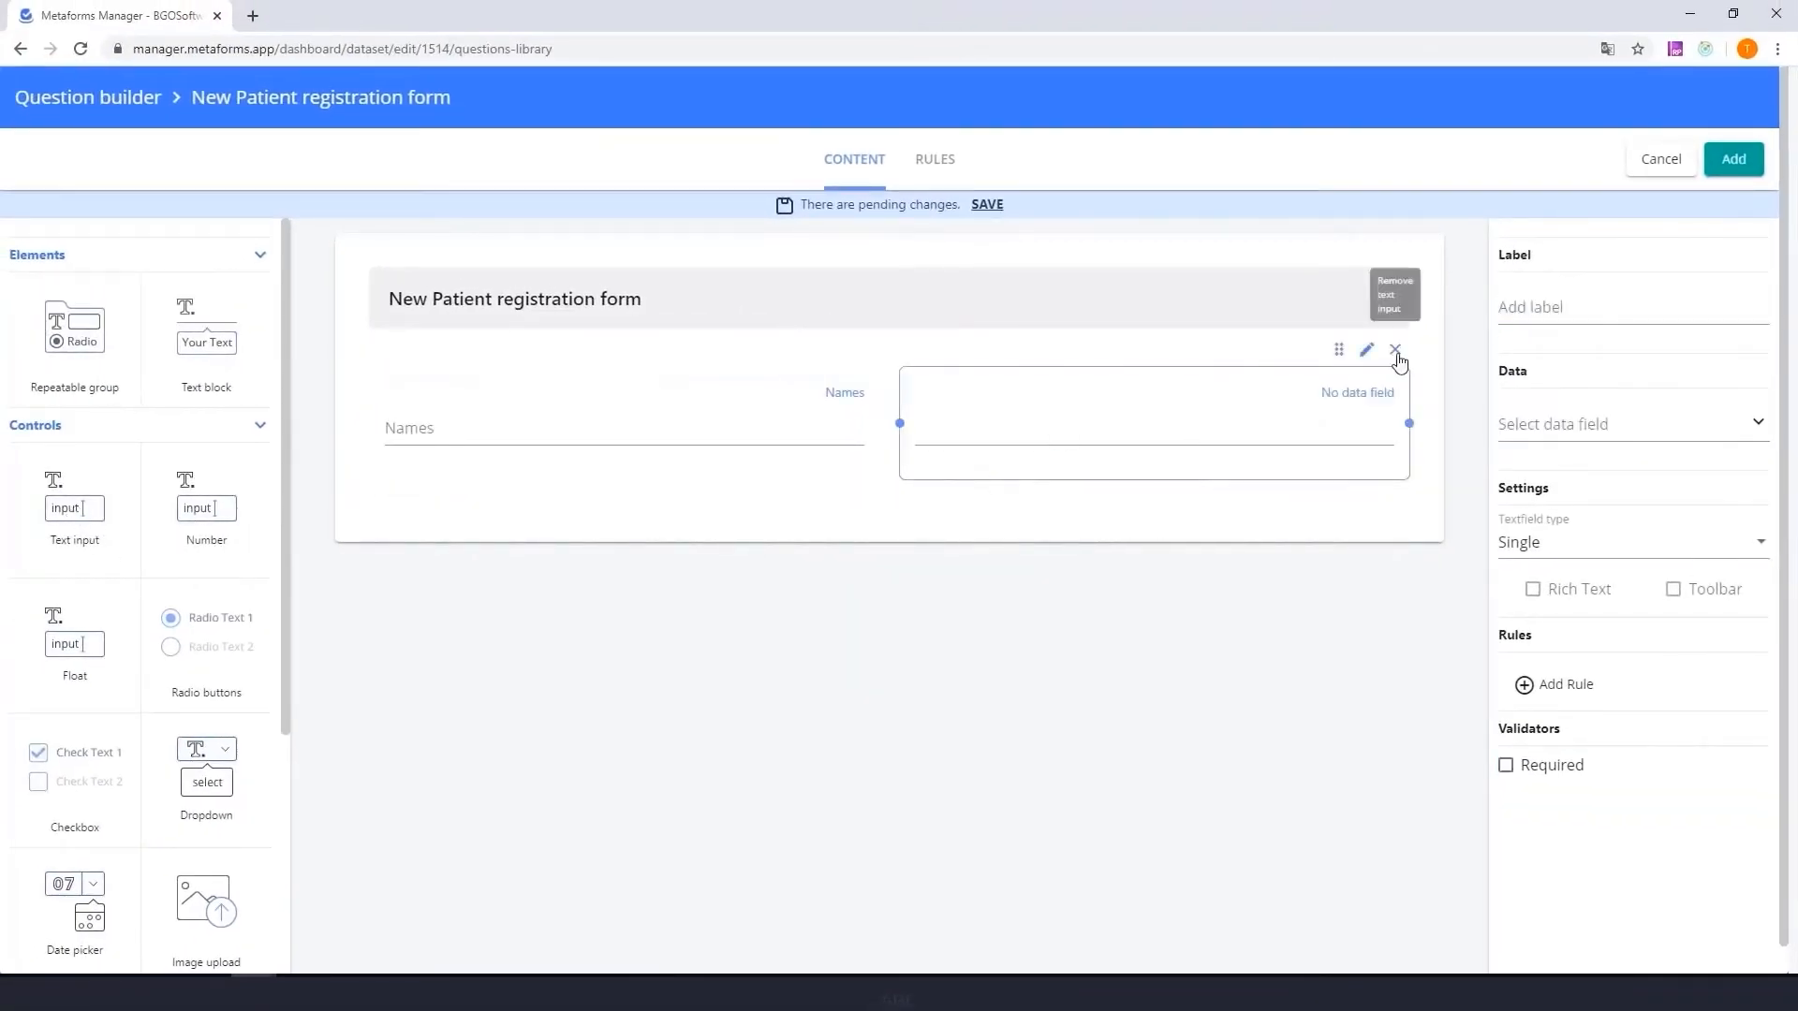
click(1597, 424)
click(1554, 510)
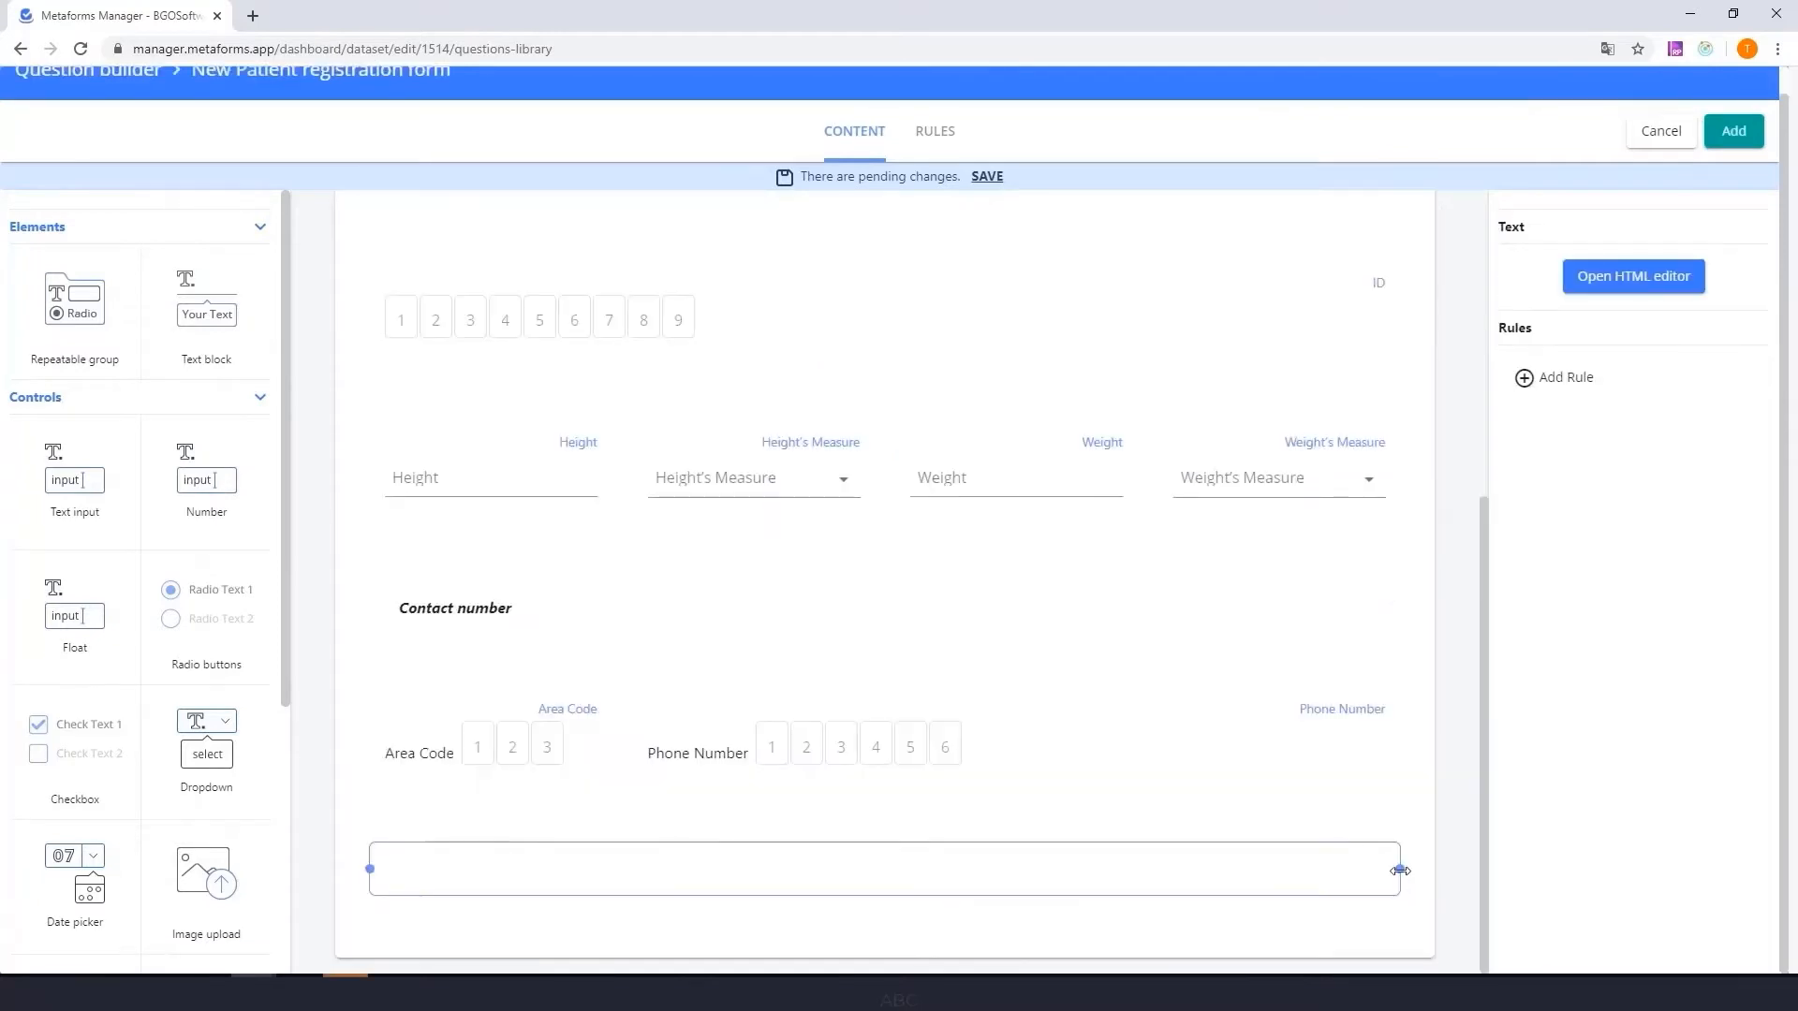
- Add a narrow text block below the Area Code input reading "Taking any medications, currently"
drag(1404, 869, 627, 890)
click(1633, 281)
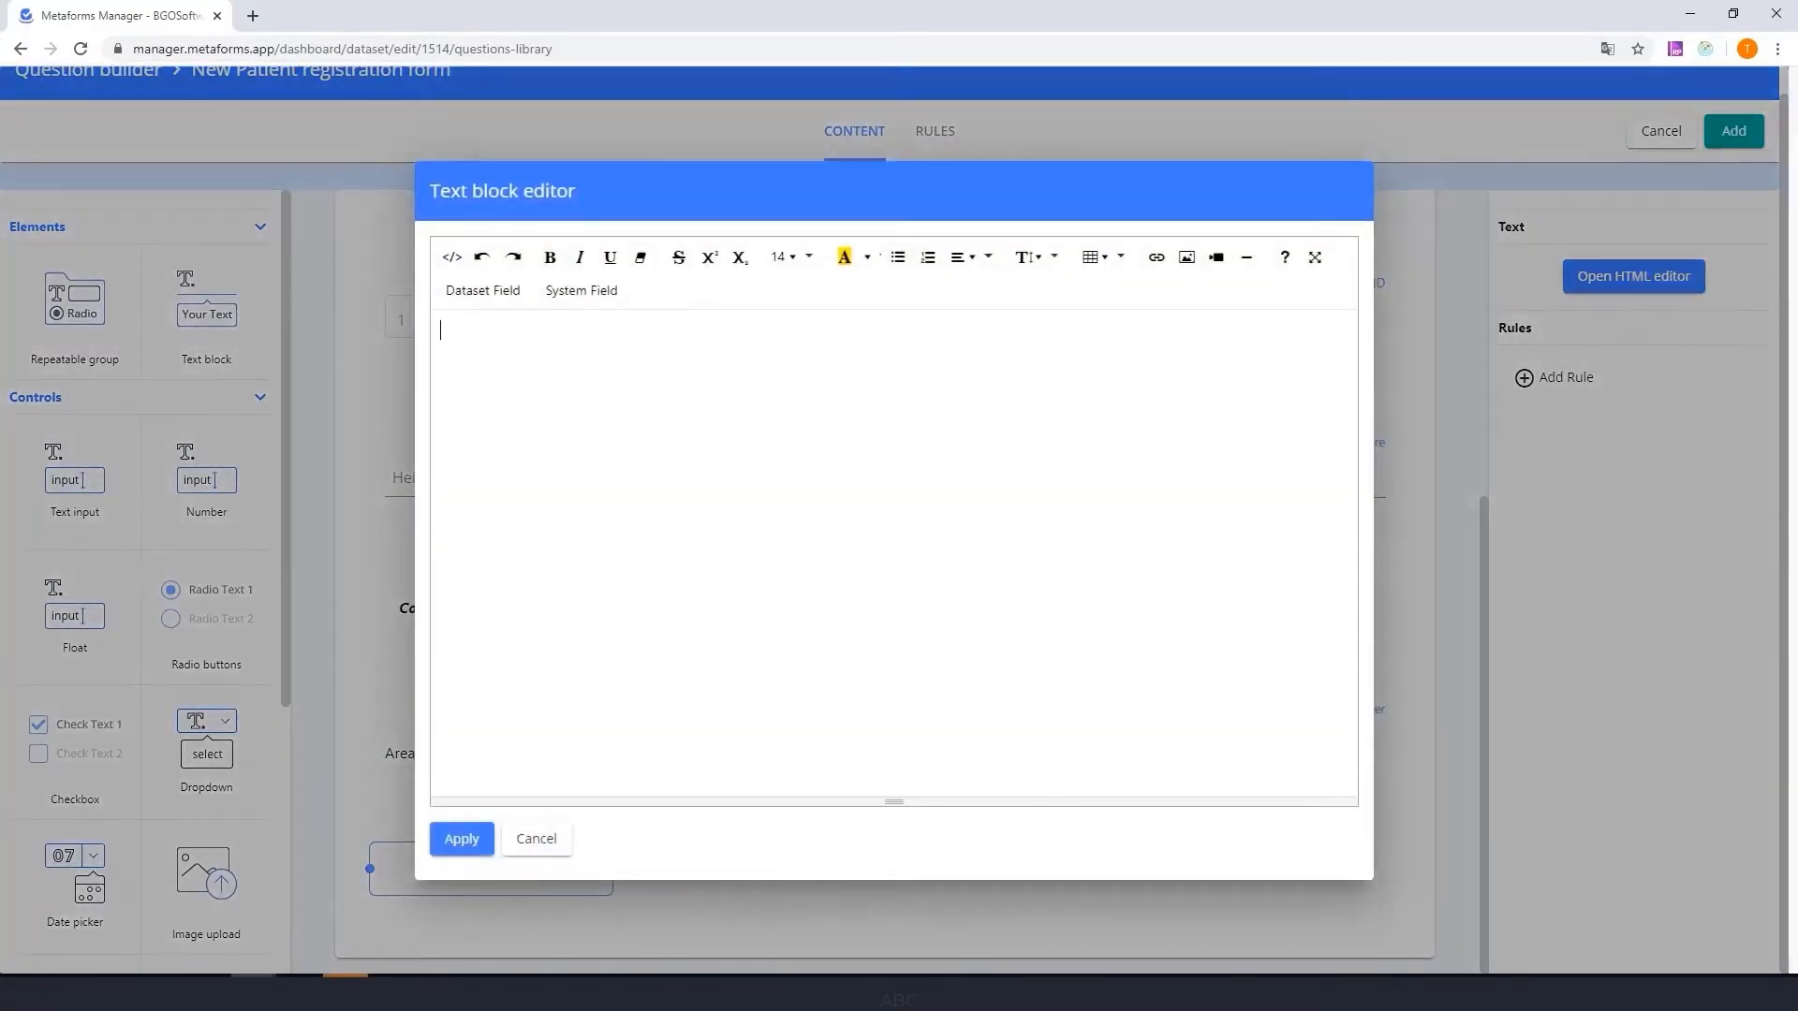
text(Taking any medications, currently)
click(461, 838)
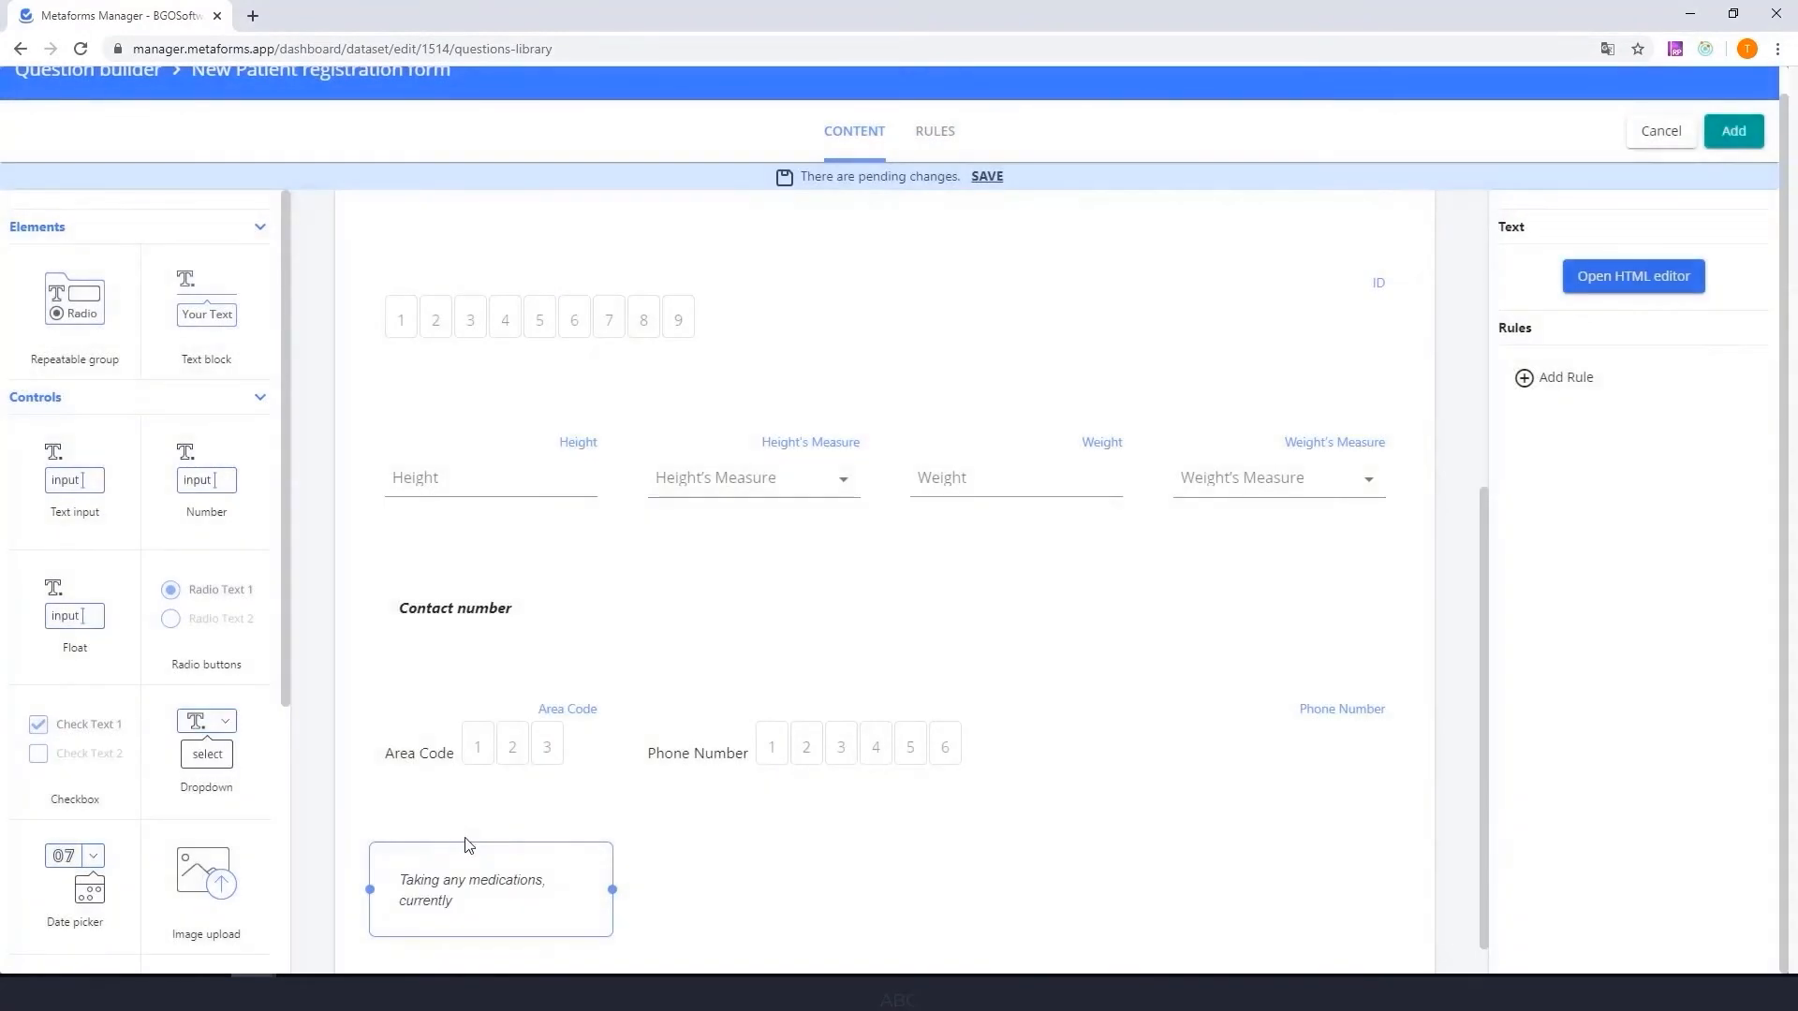
- Link the text input below the medications question to the specify data field and label it "If Yes, please specify"
click(1621, 401)
scroll(1597, 497, down, 3)
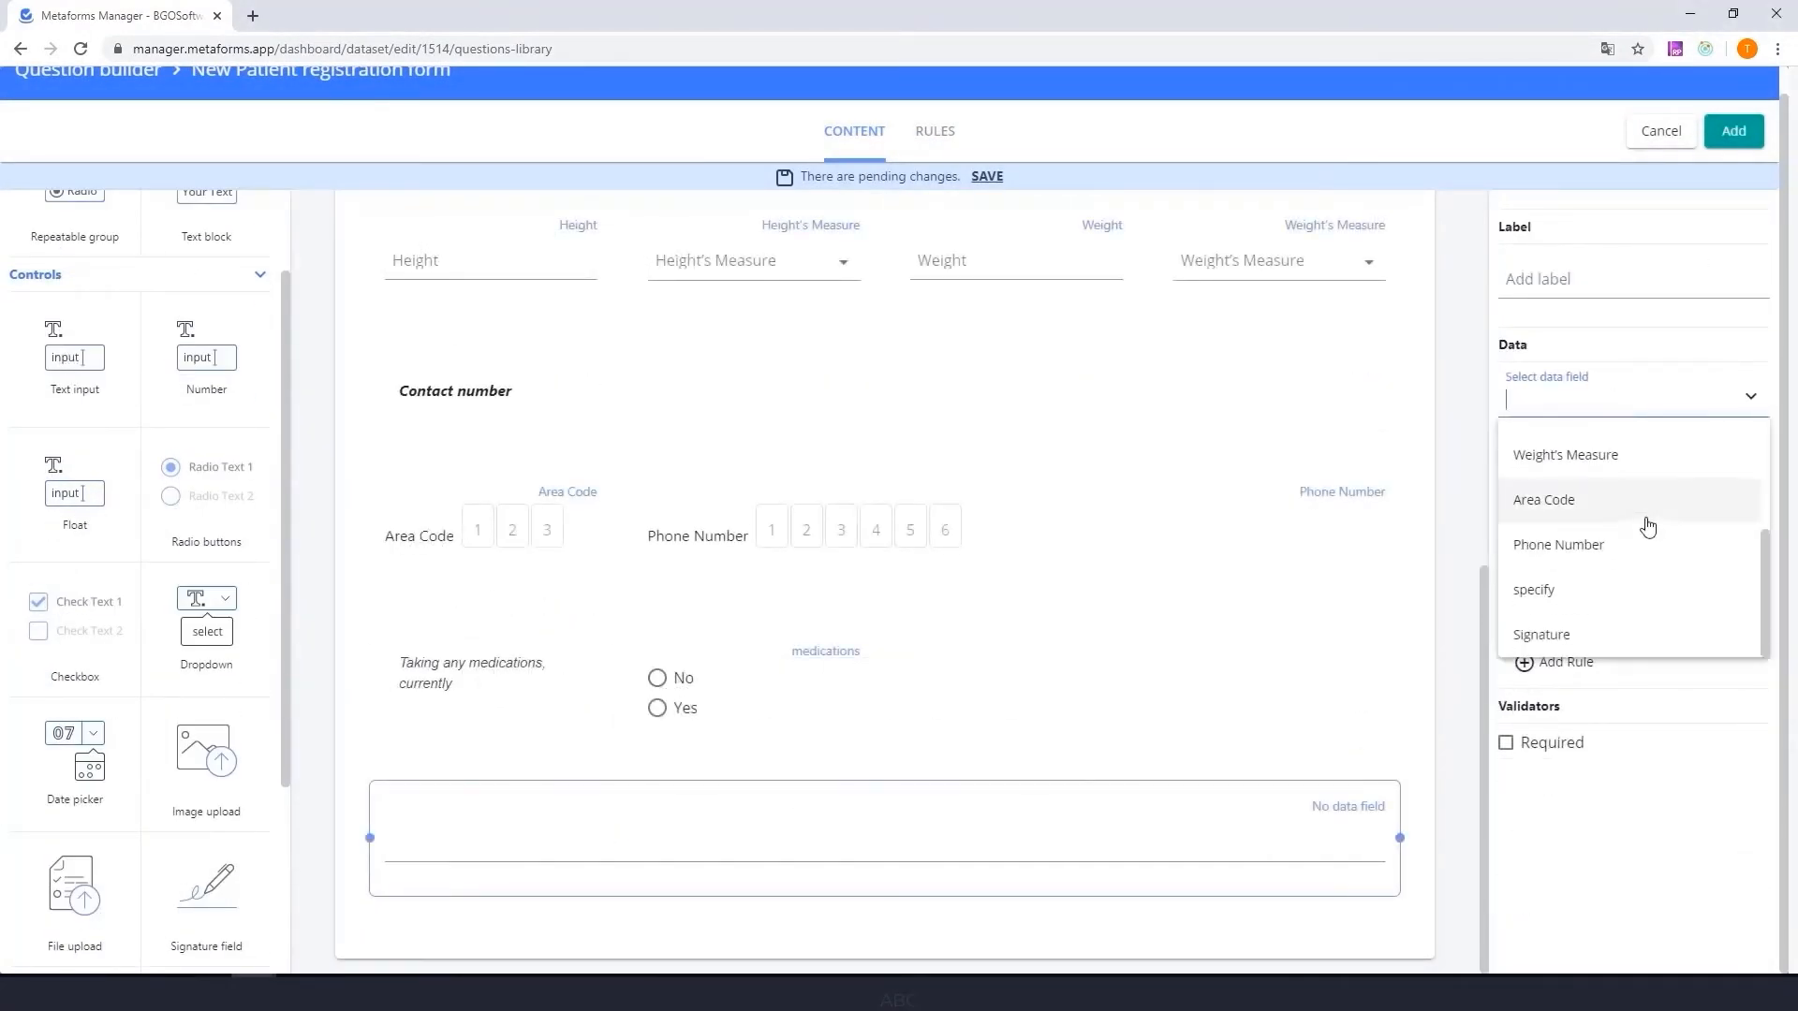
click(1573, 590)
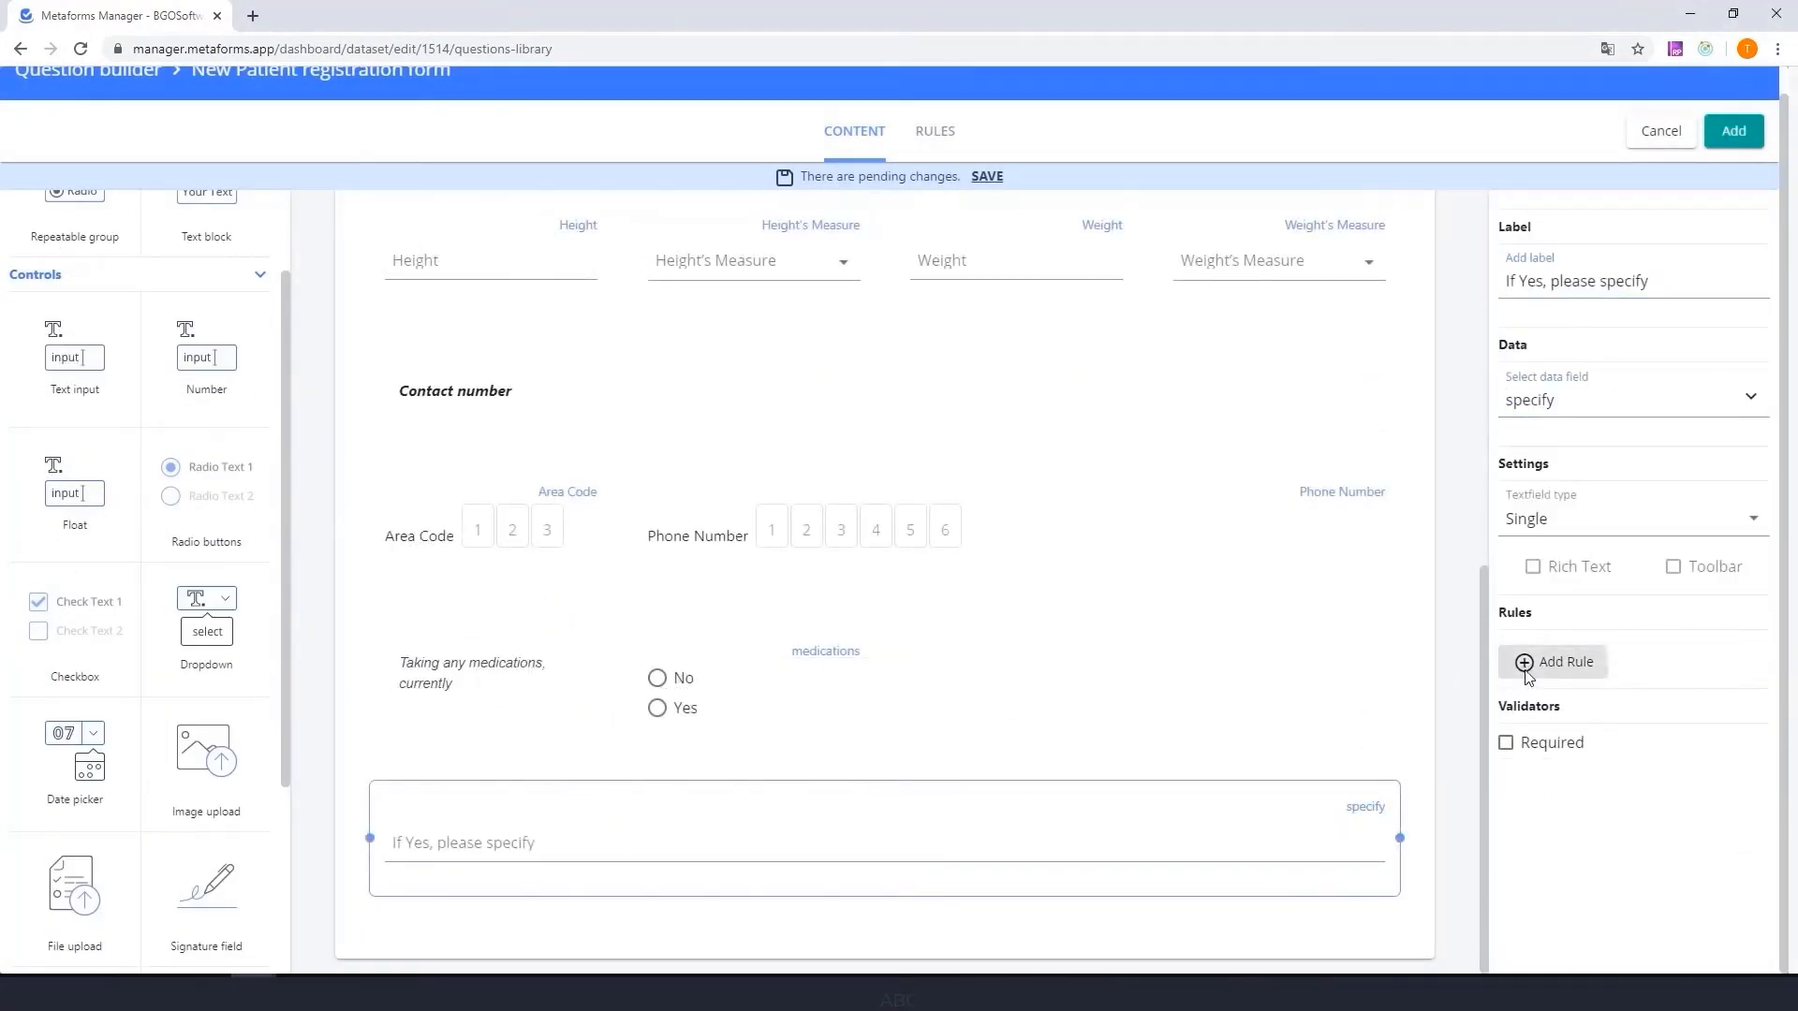
- Add a rule that shows the "If Yes, please specify" input when medications equals True
click(1527, 663)
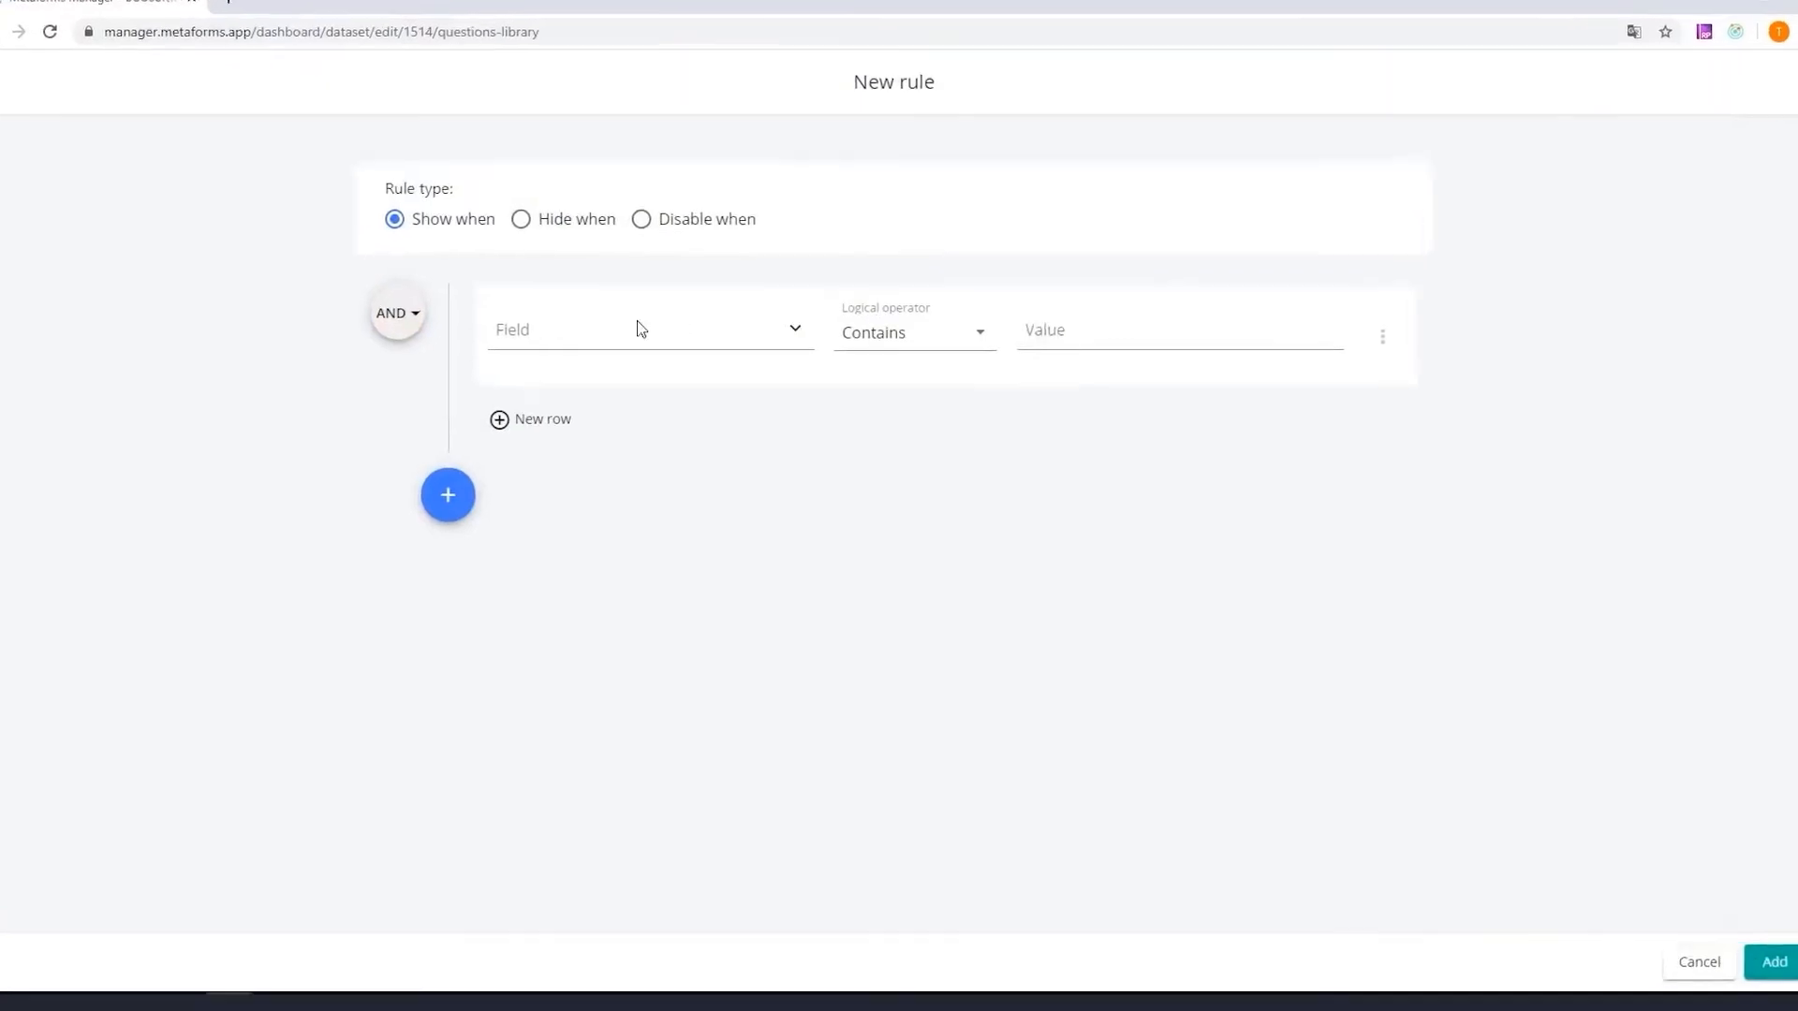
click(674, 337)
scroll(724, 456, down, 5)
scroll(662, 437, down, 2)
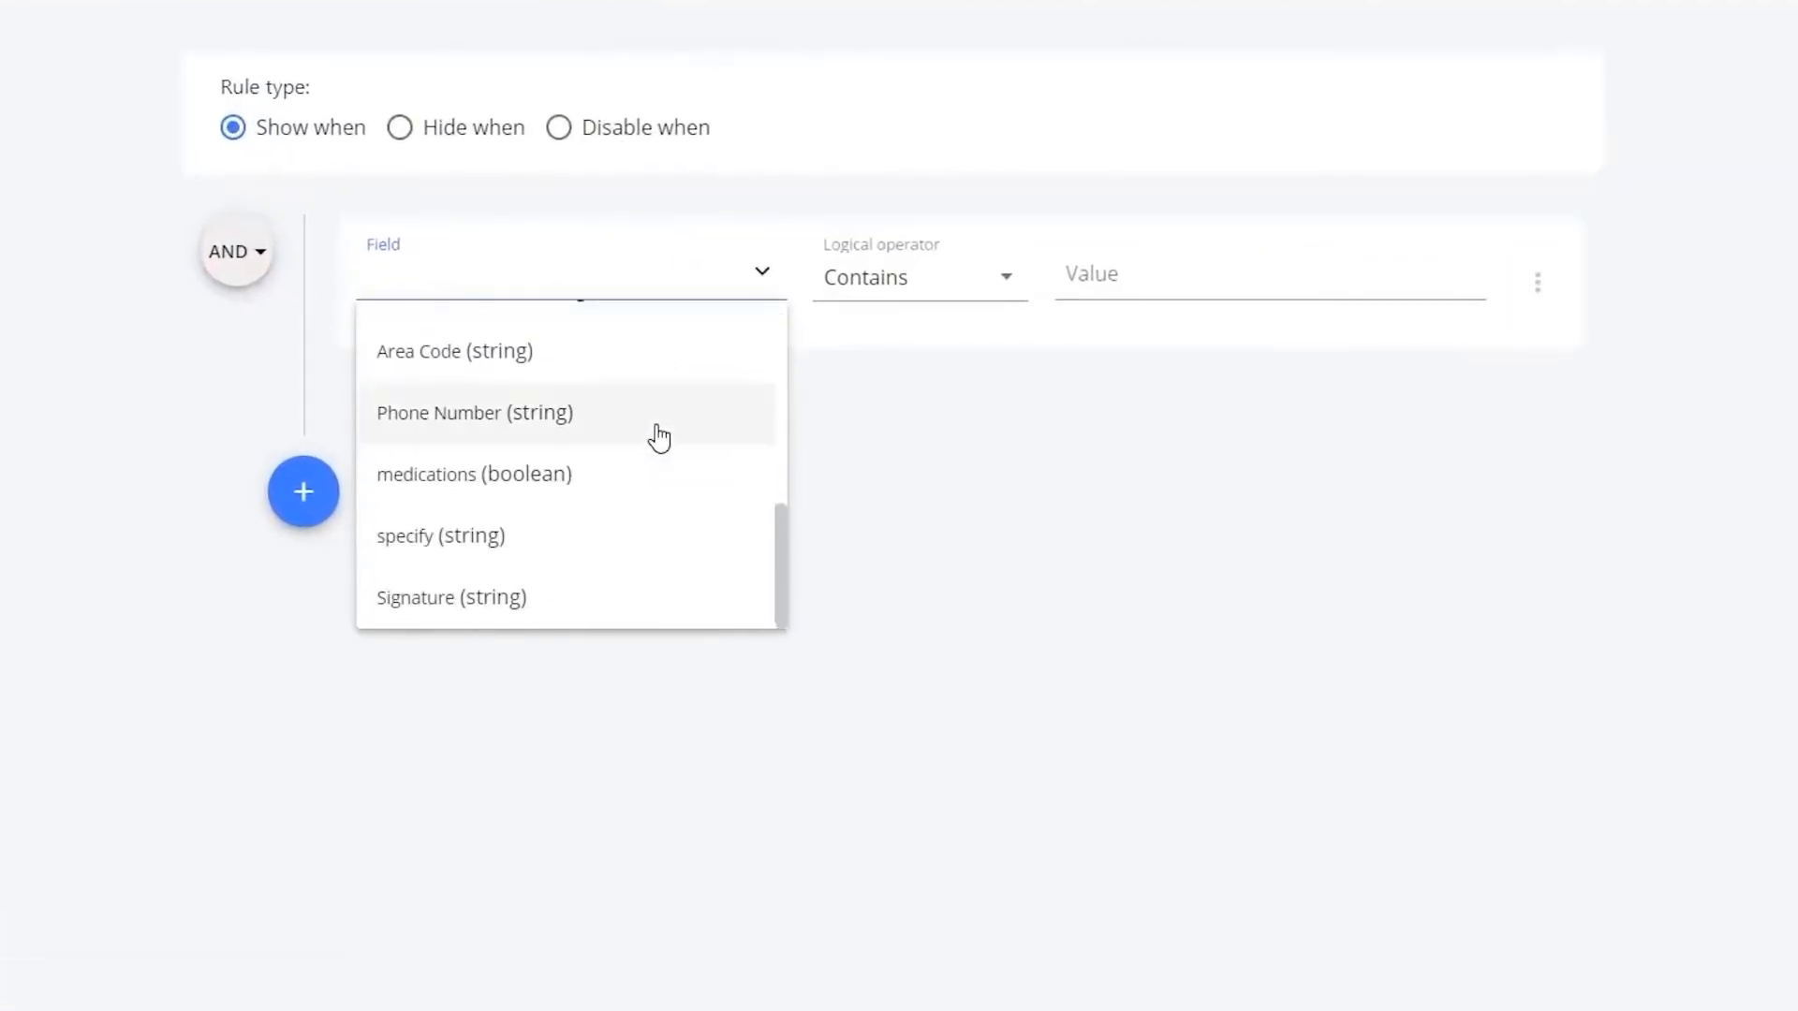
click(607, 489)
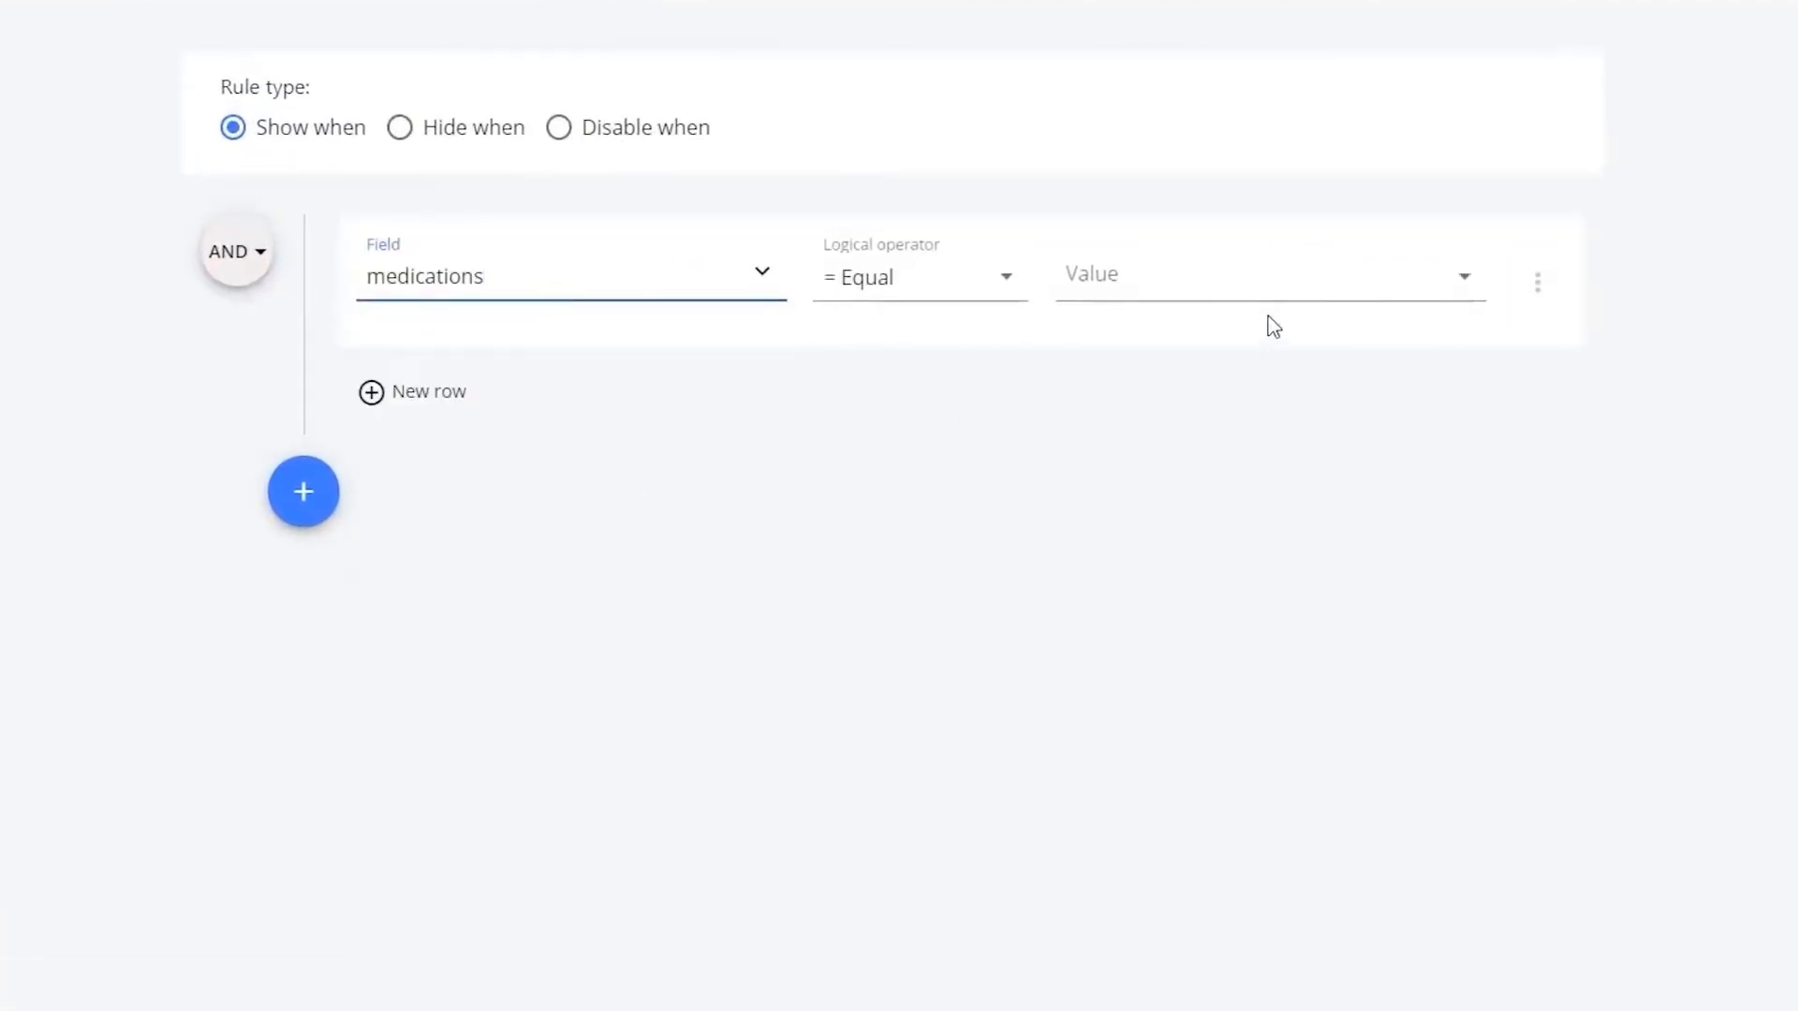
click(1230, 295)
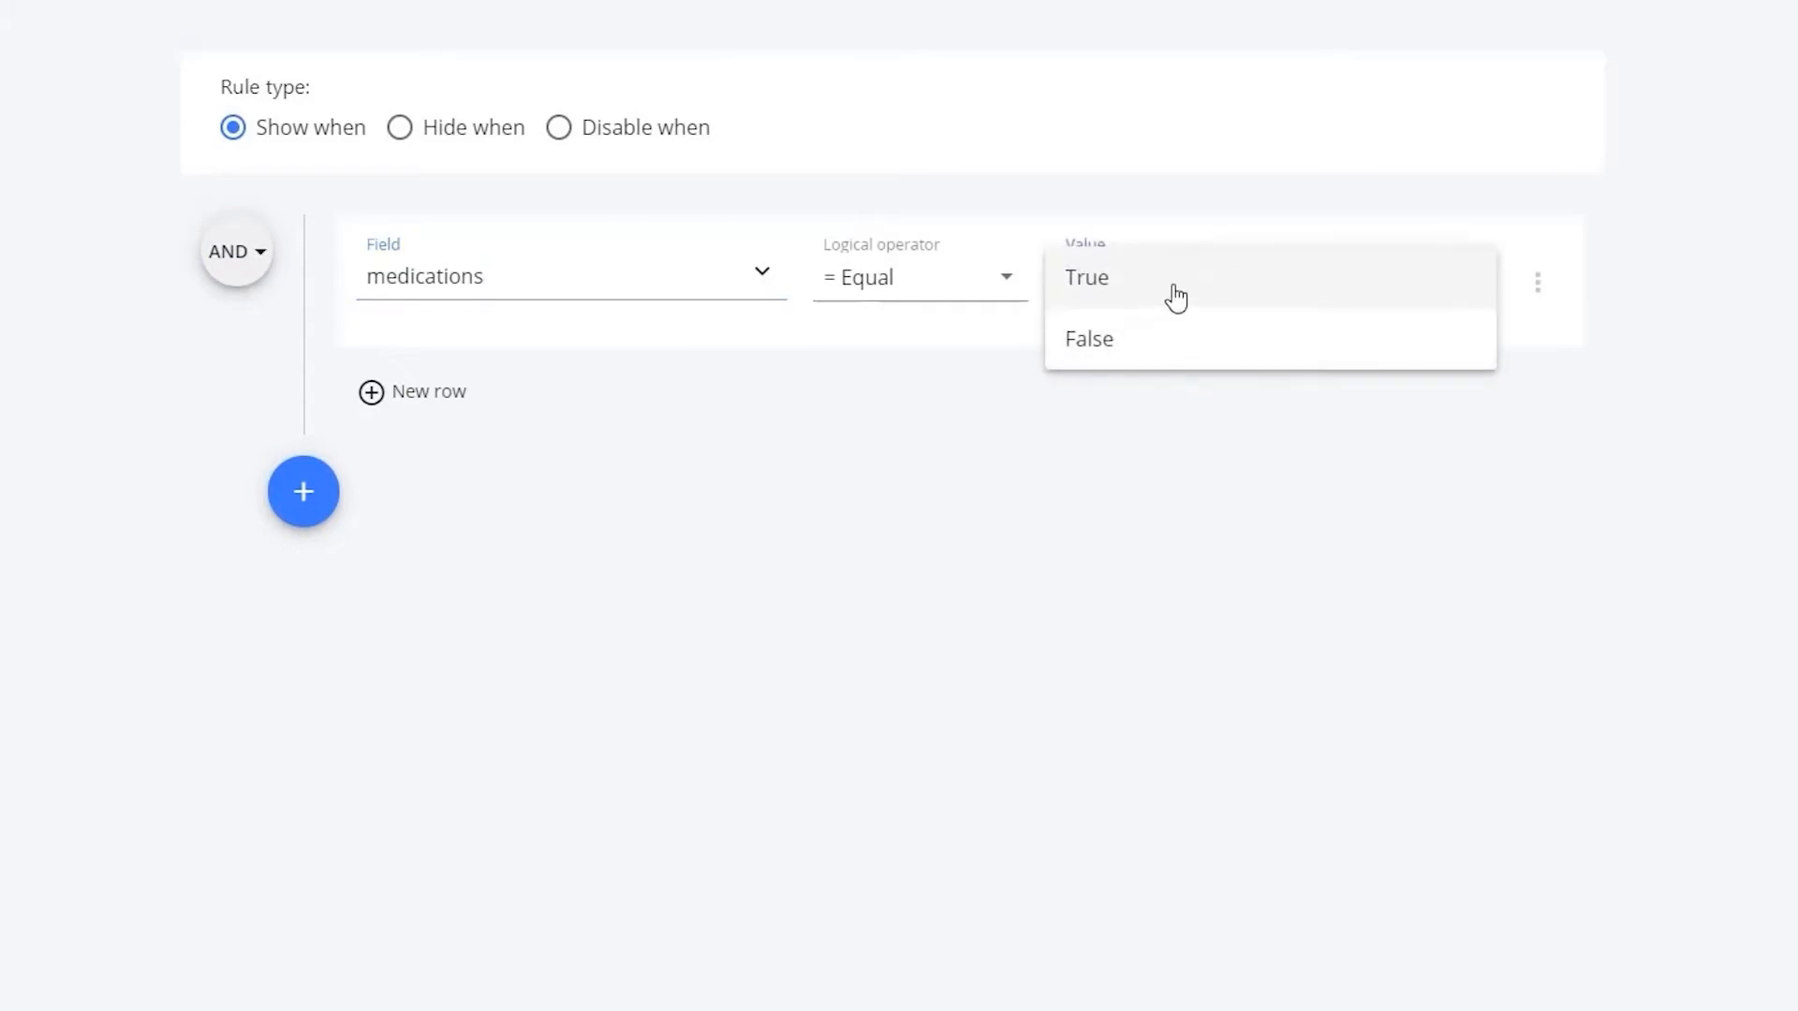
click(1176, 296)
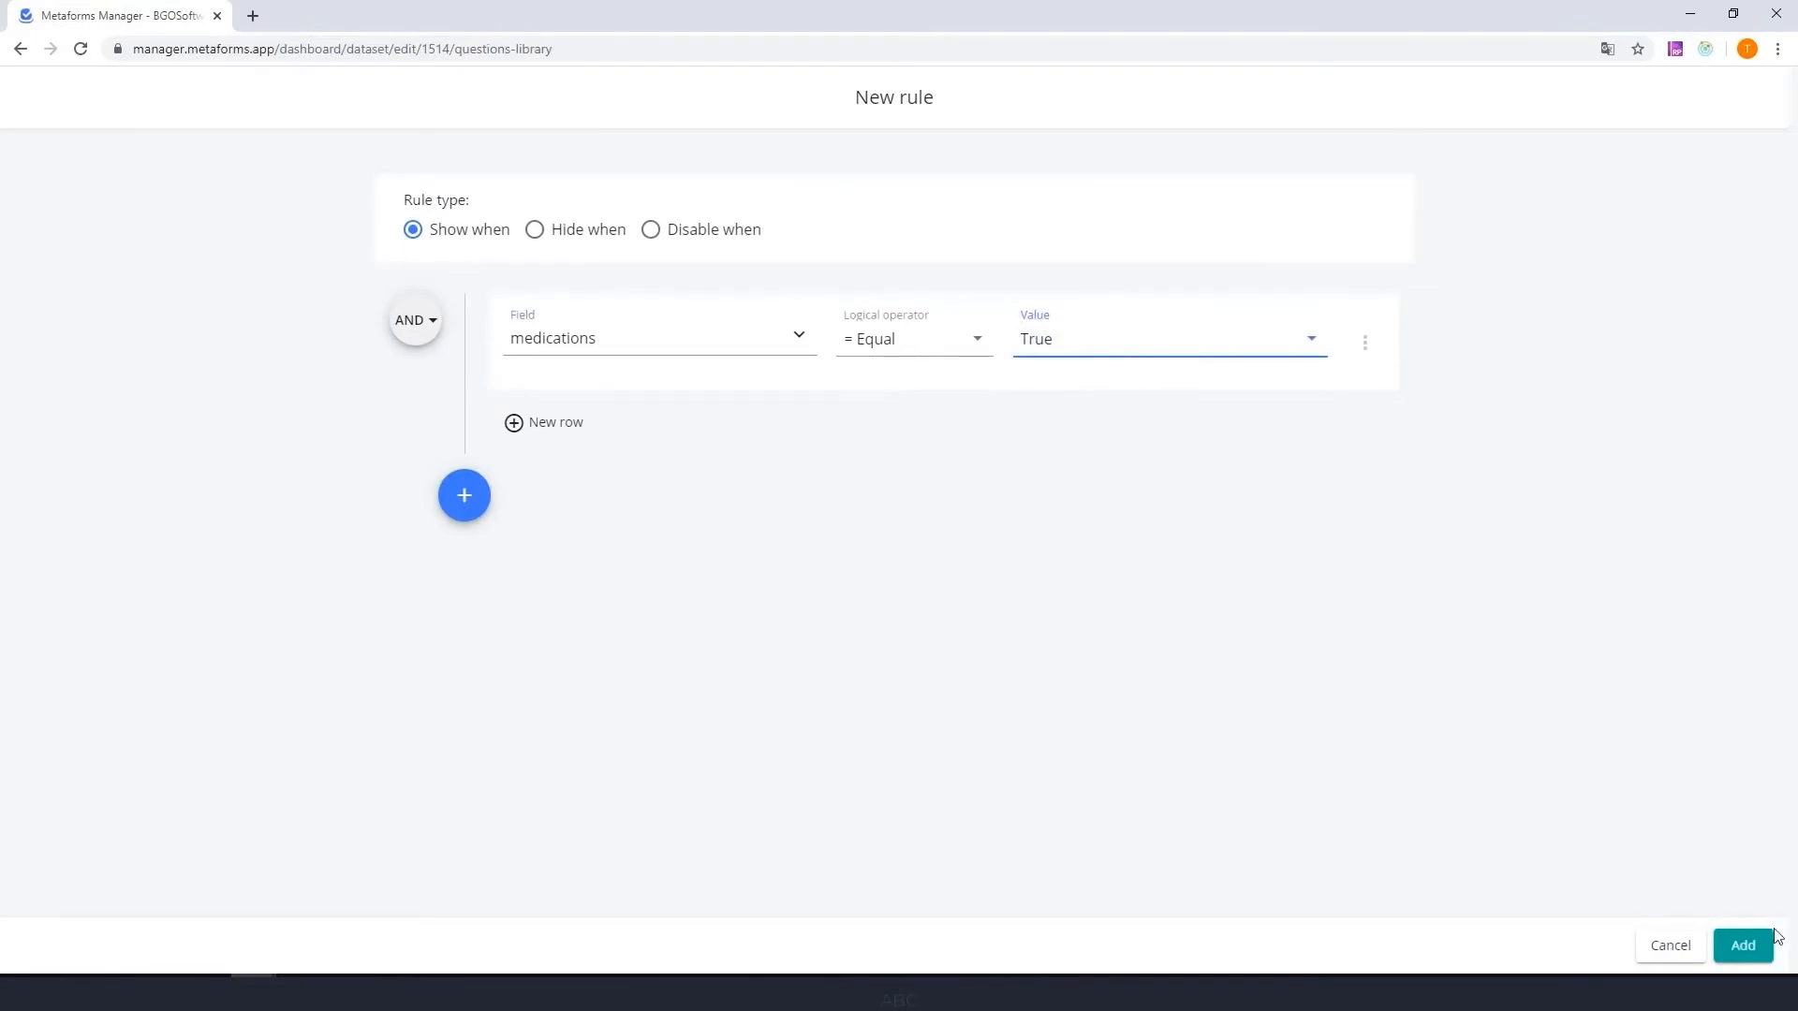
click(1743, 946)
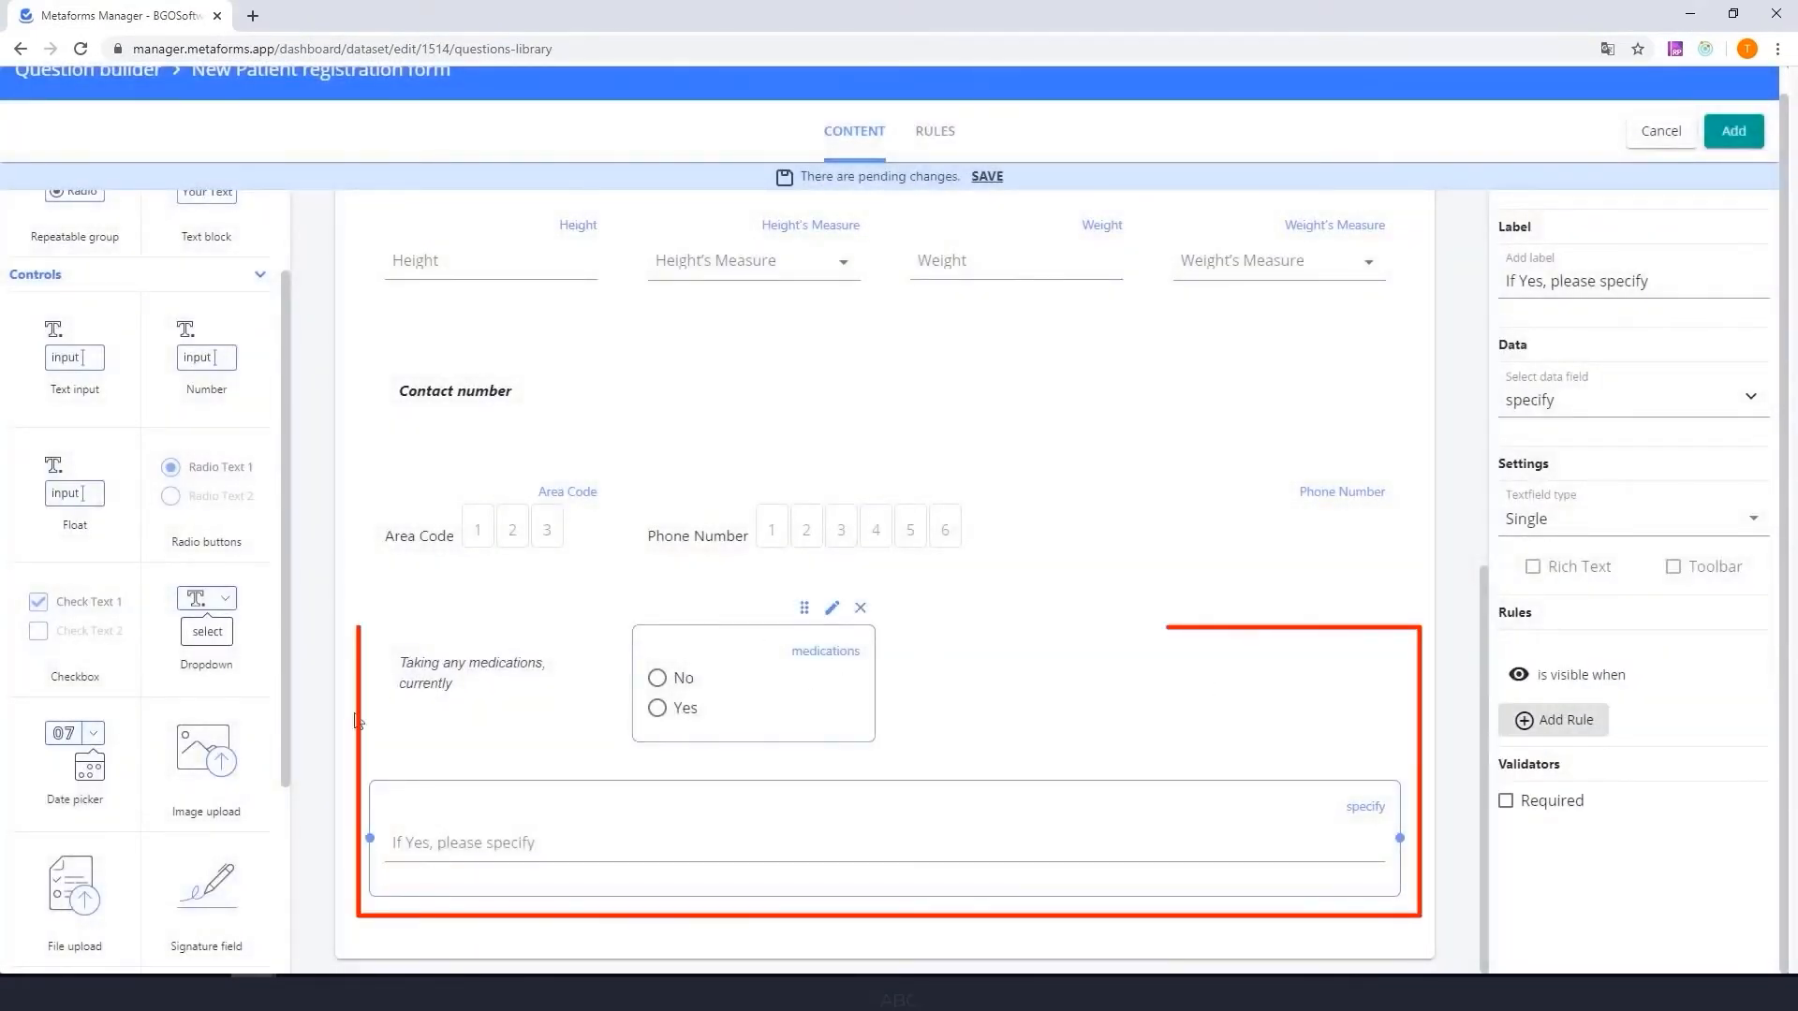
- Add a signature field below the "If Yes, please specify" input and link it to the Signature data field
drag(225, 888, 1273, 829)
click(1634, 400)
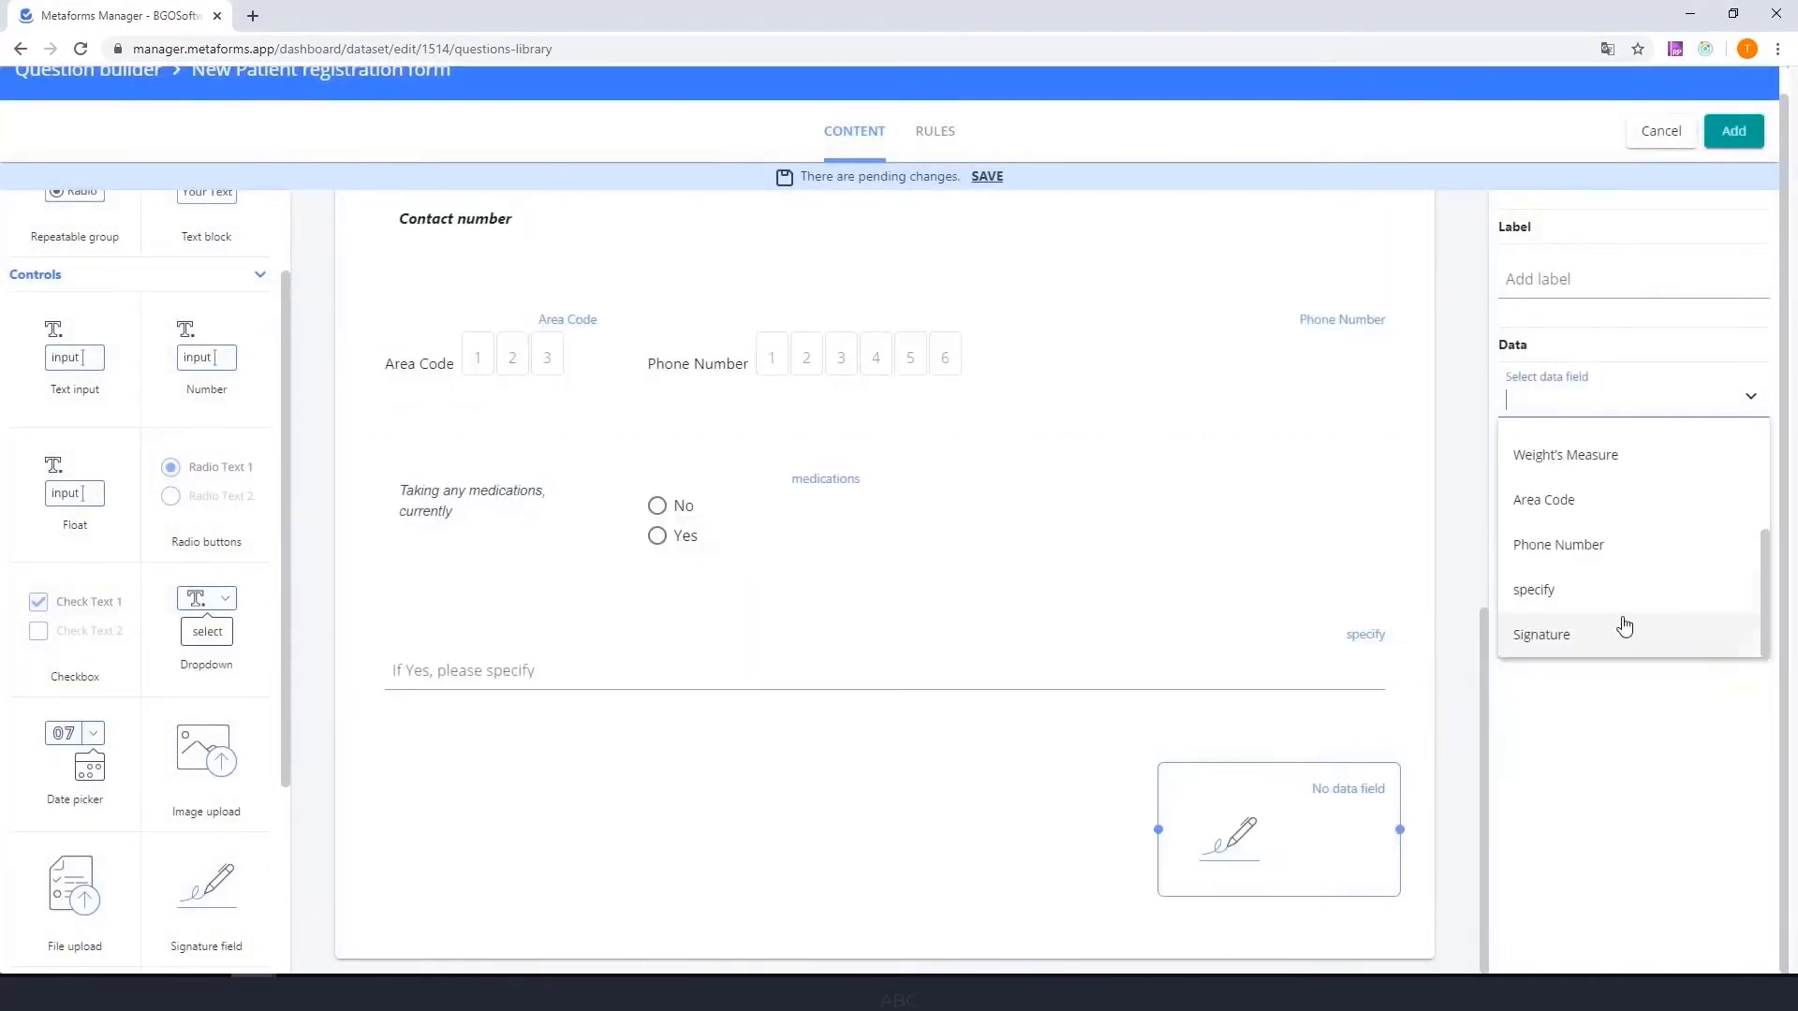
click(1625, 630)
mouse_move(1352, 812)
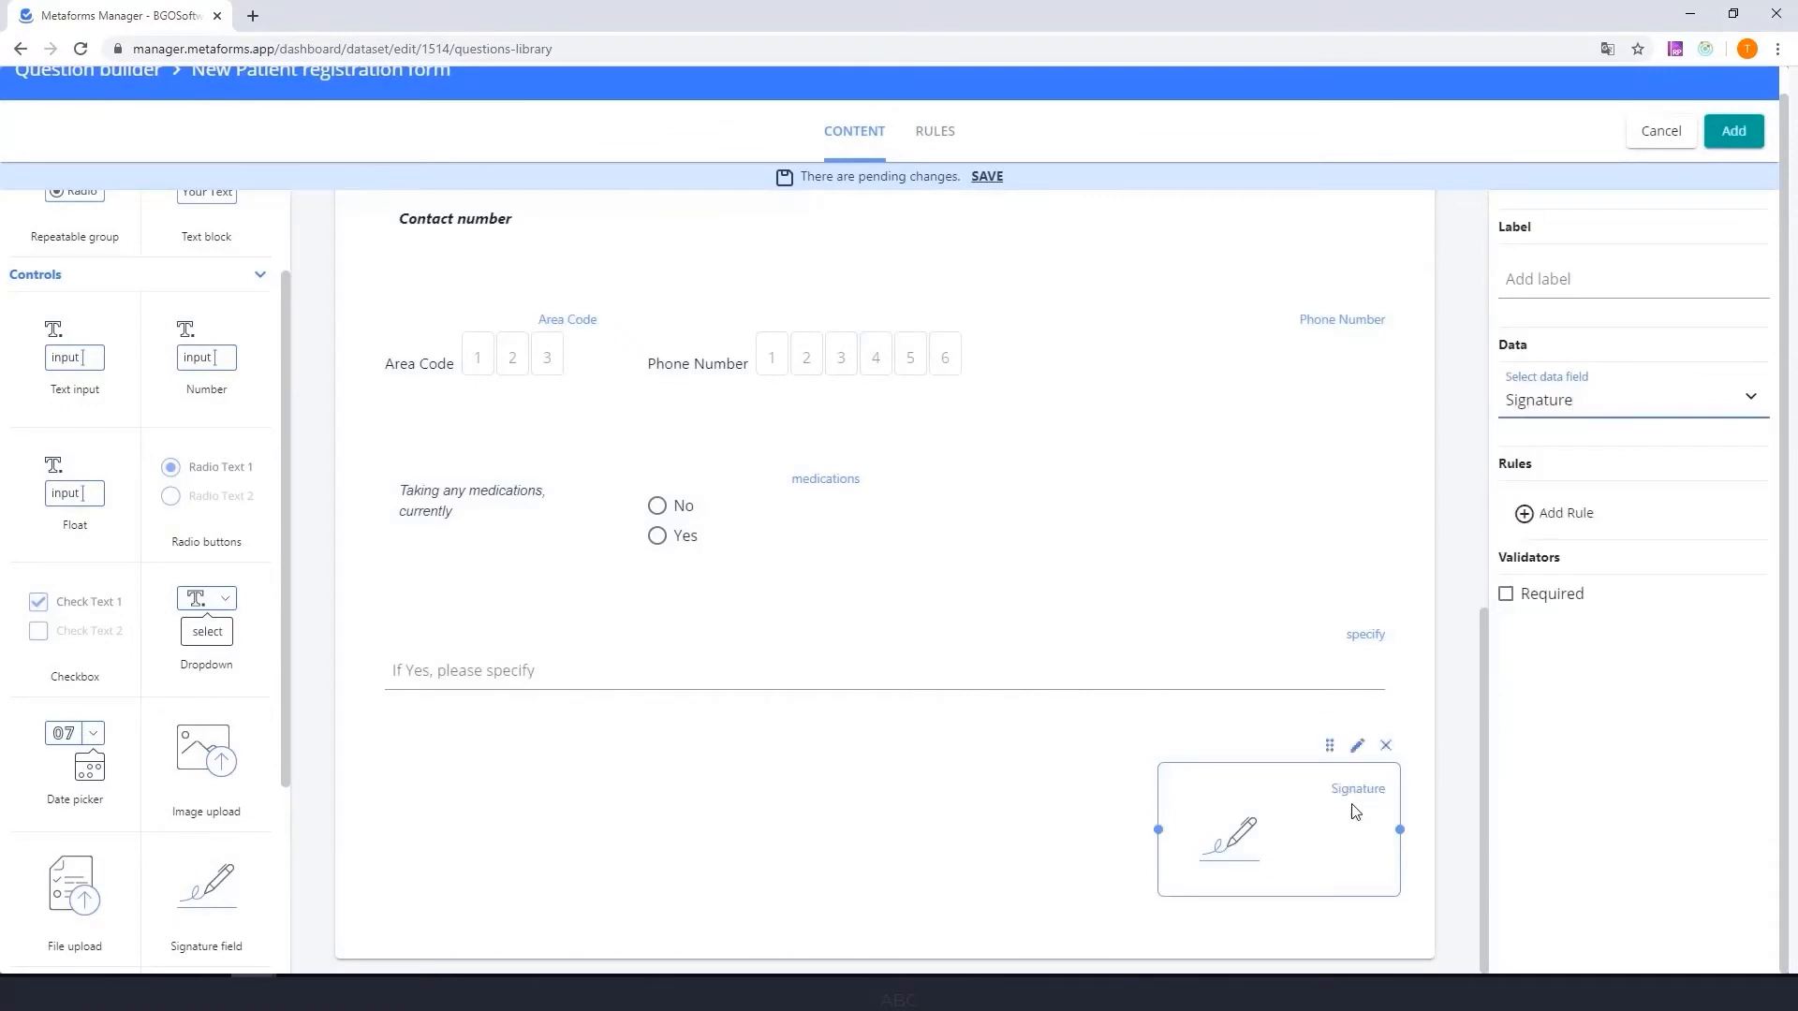
scroll(804, 760, up, 10)
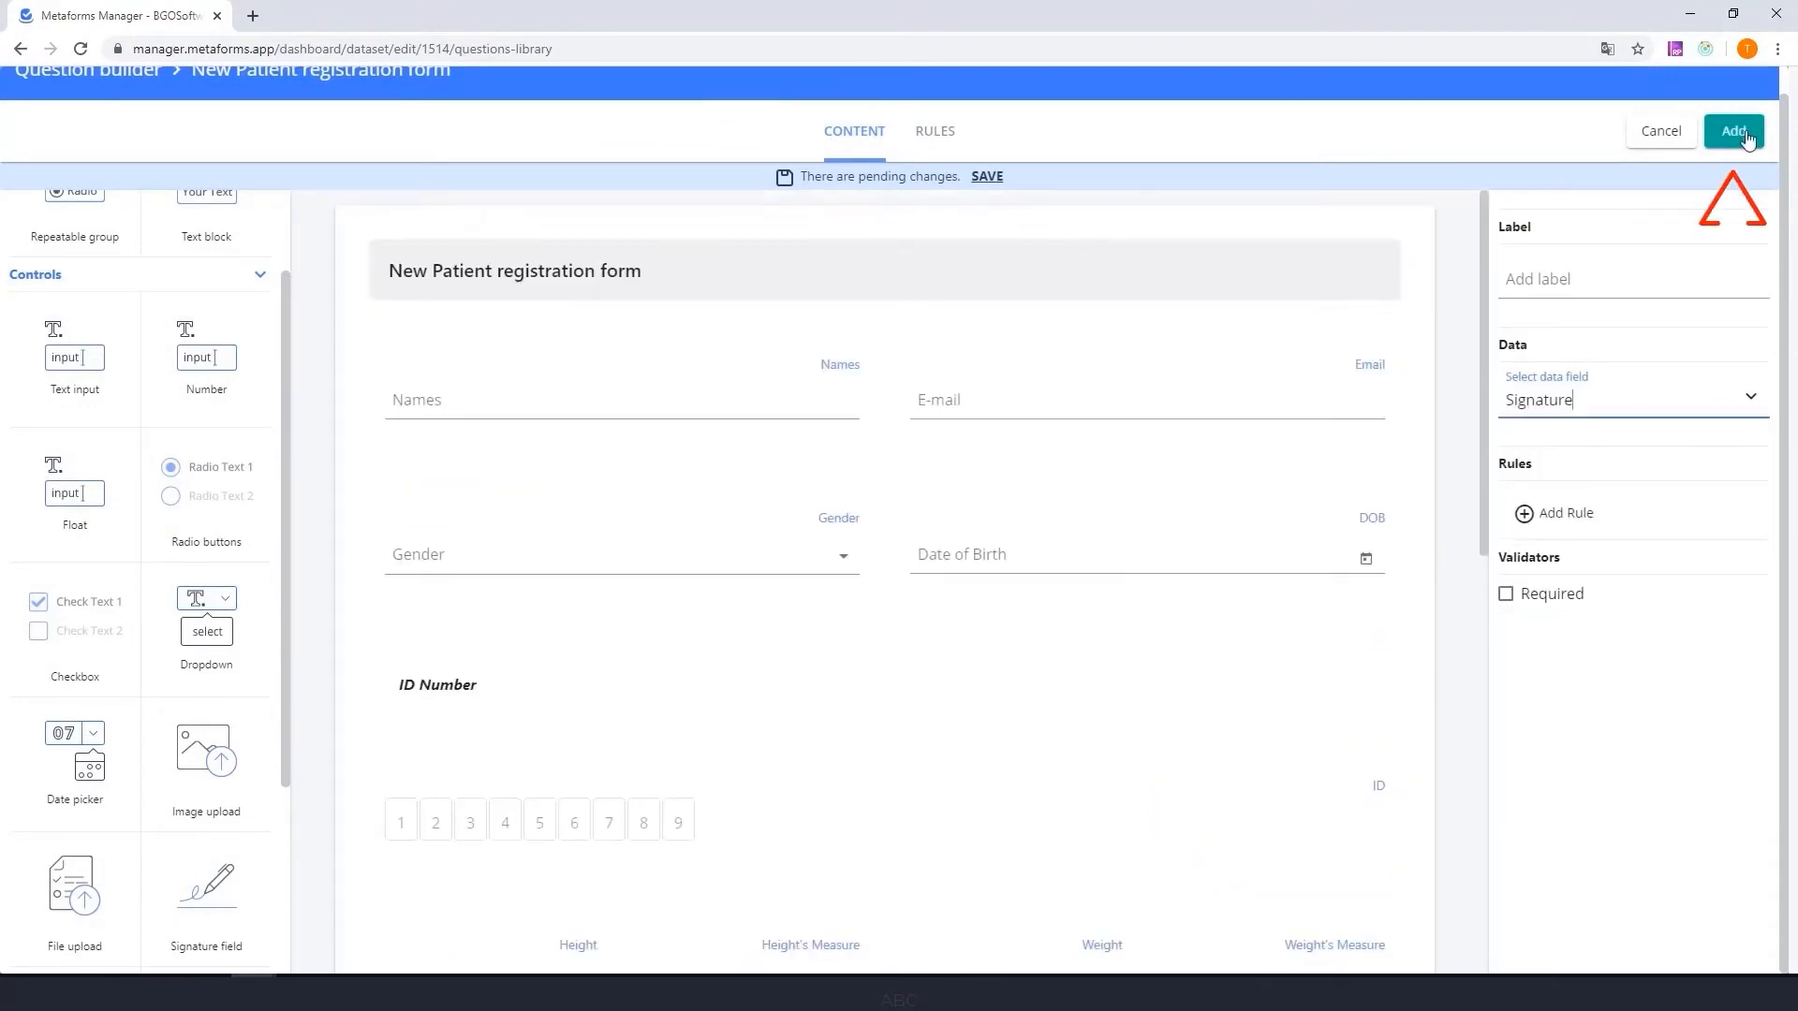
- Add the finished New Patient registration form question to the dataset's question library
click(1748, 139)
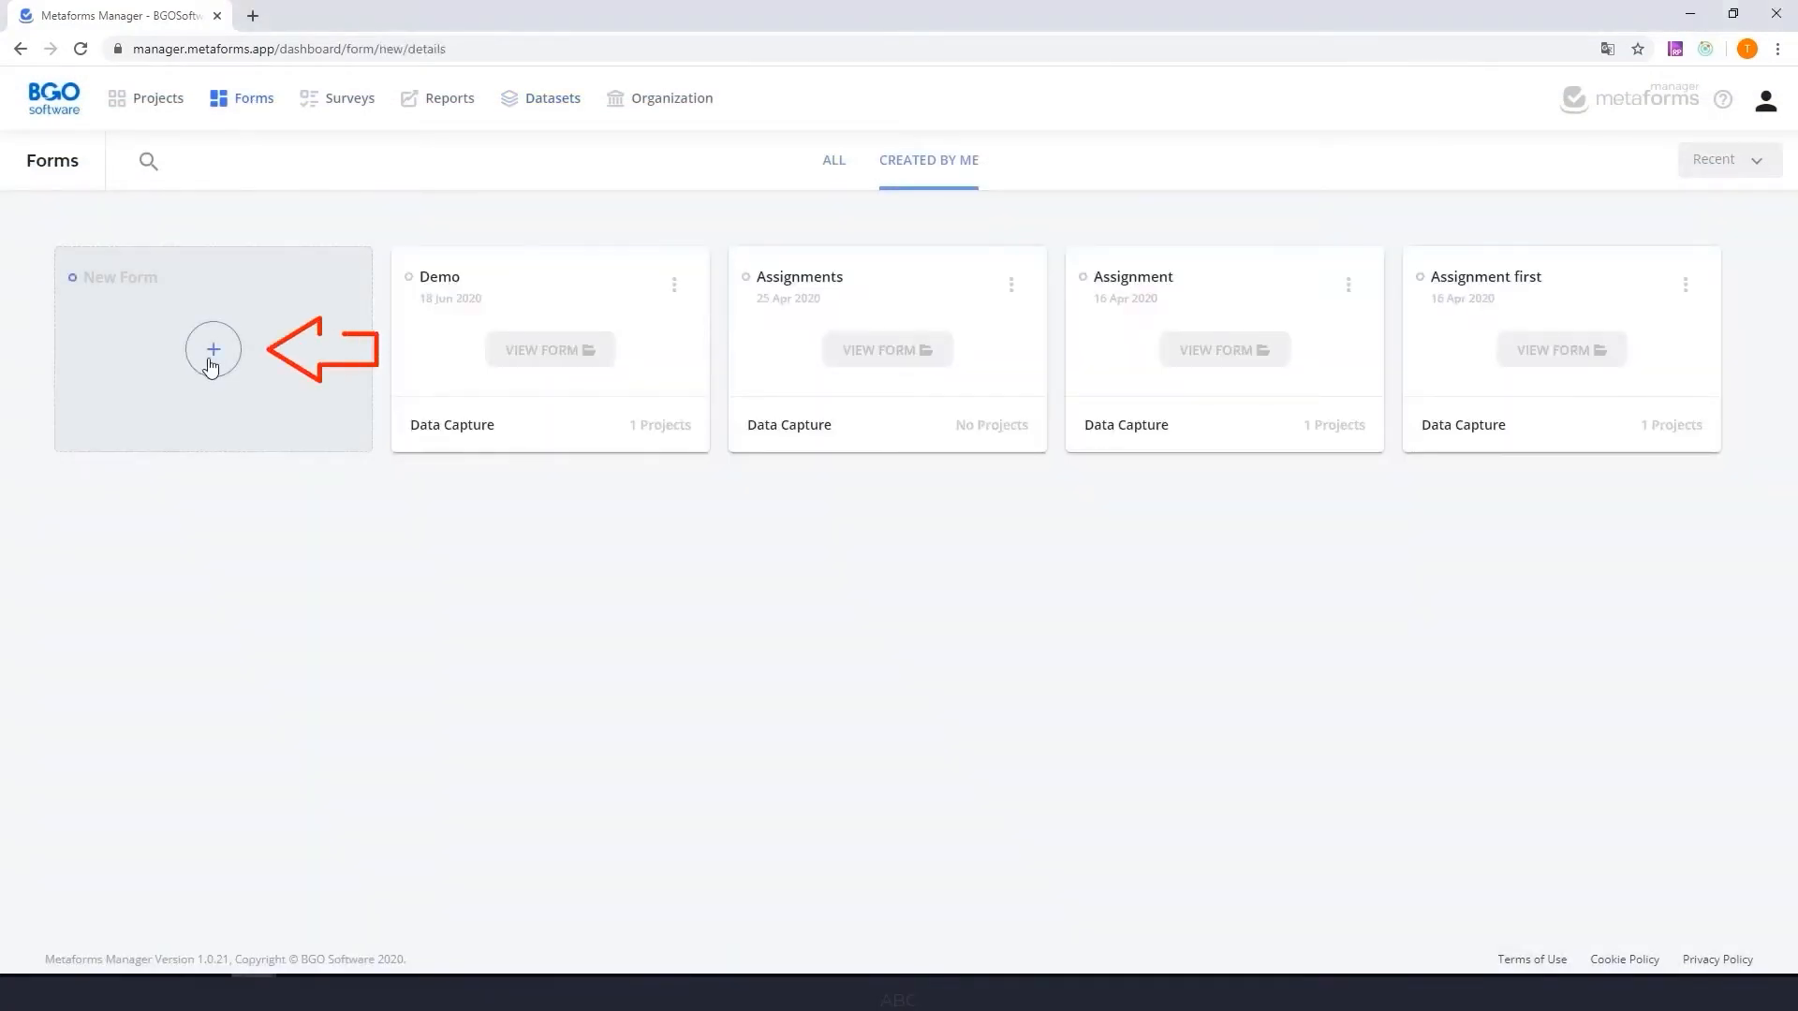
- Create a data capture form named New Patient Registration Scenario based on the New Patient registration dataset
click(211, 356)
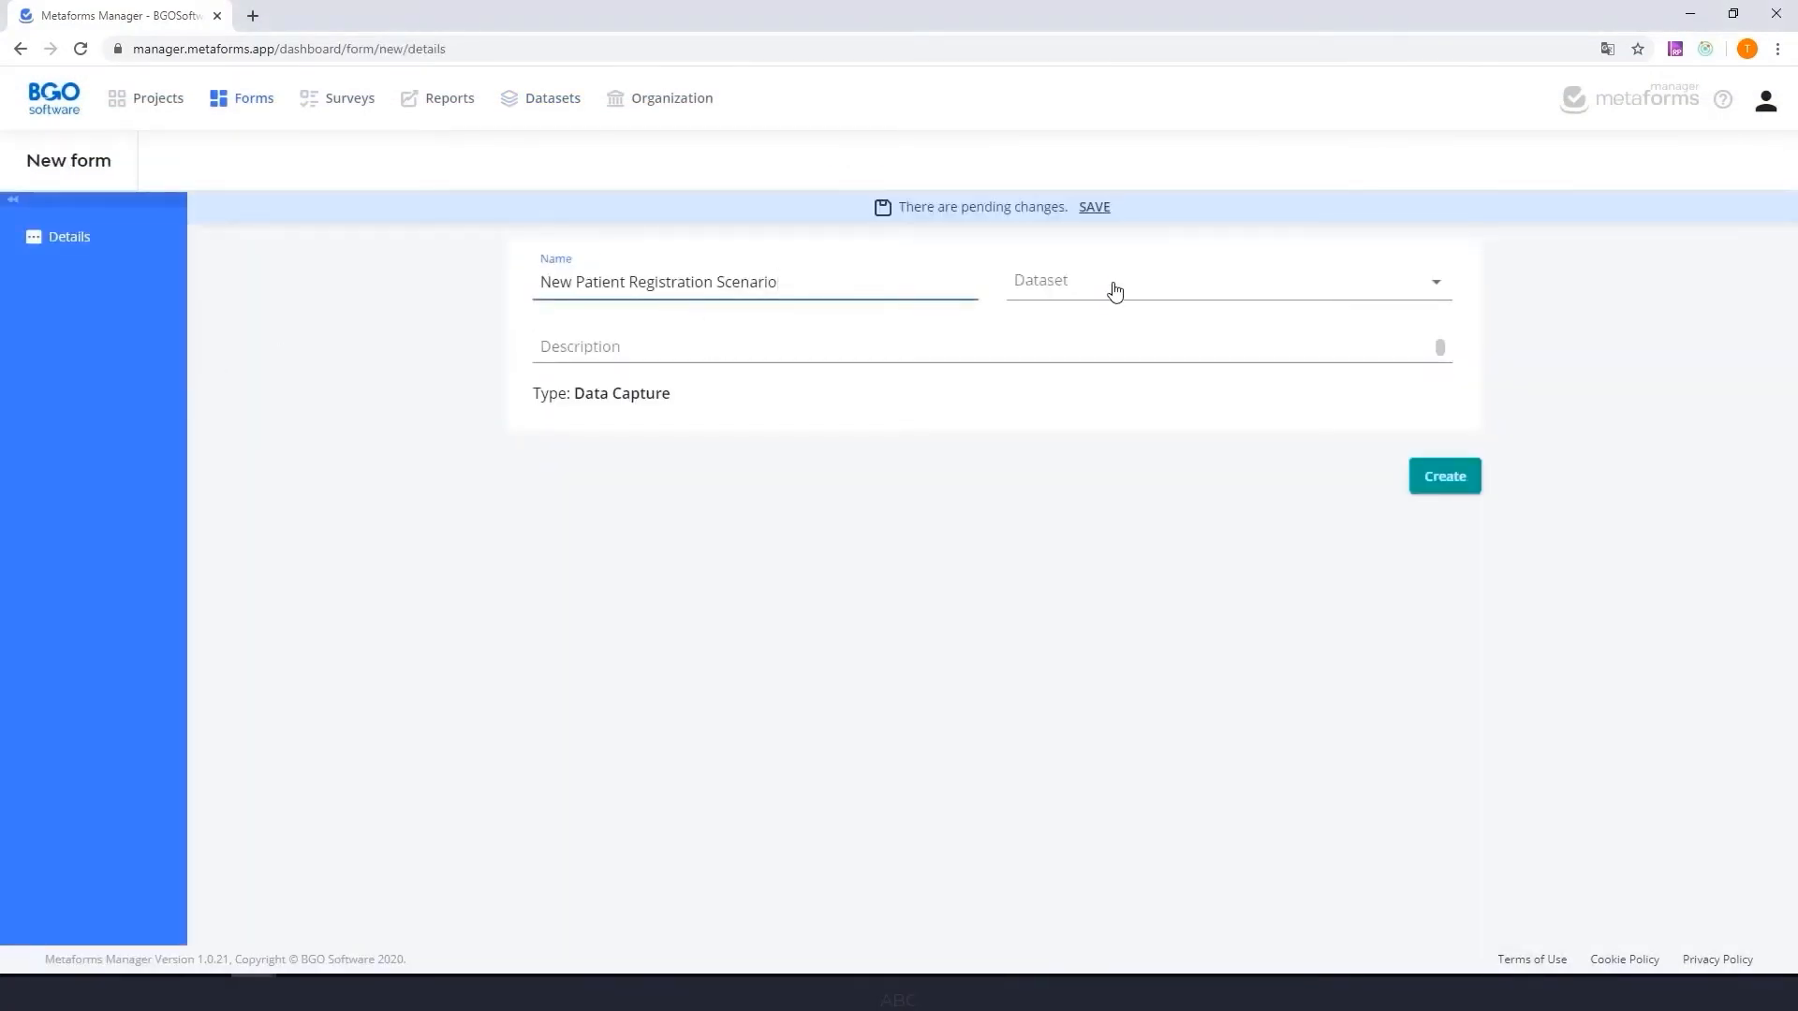
click(1111, 290)
click(1112, 480)
click(1452, 477)
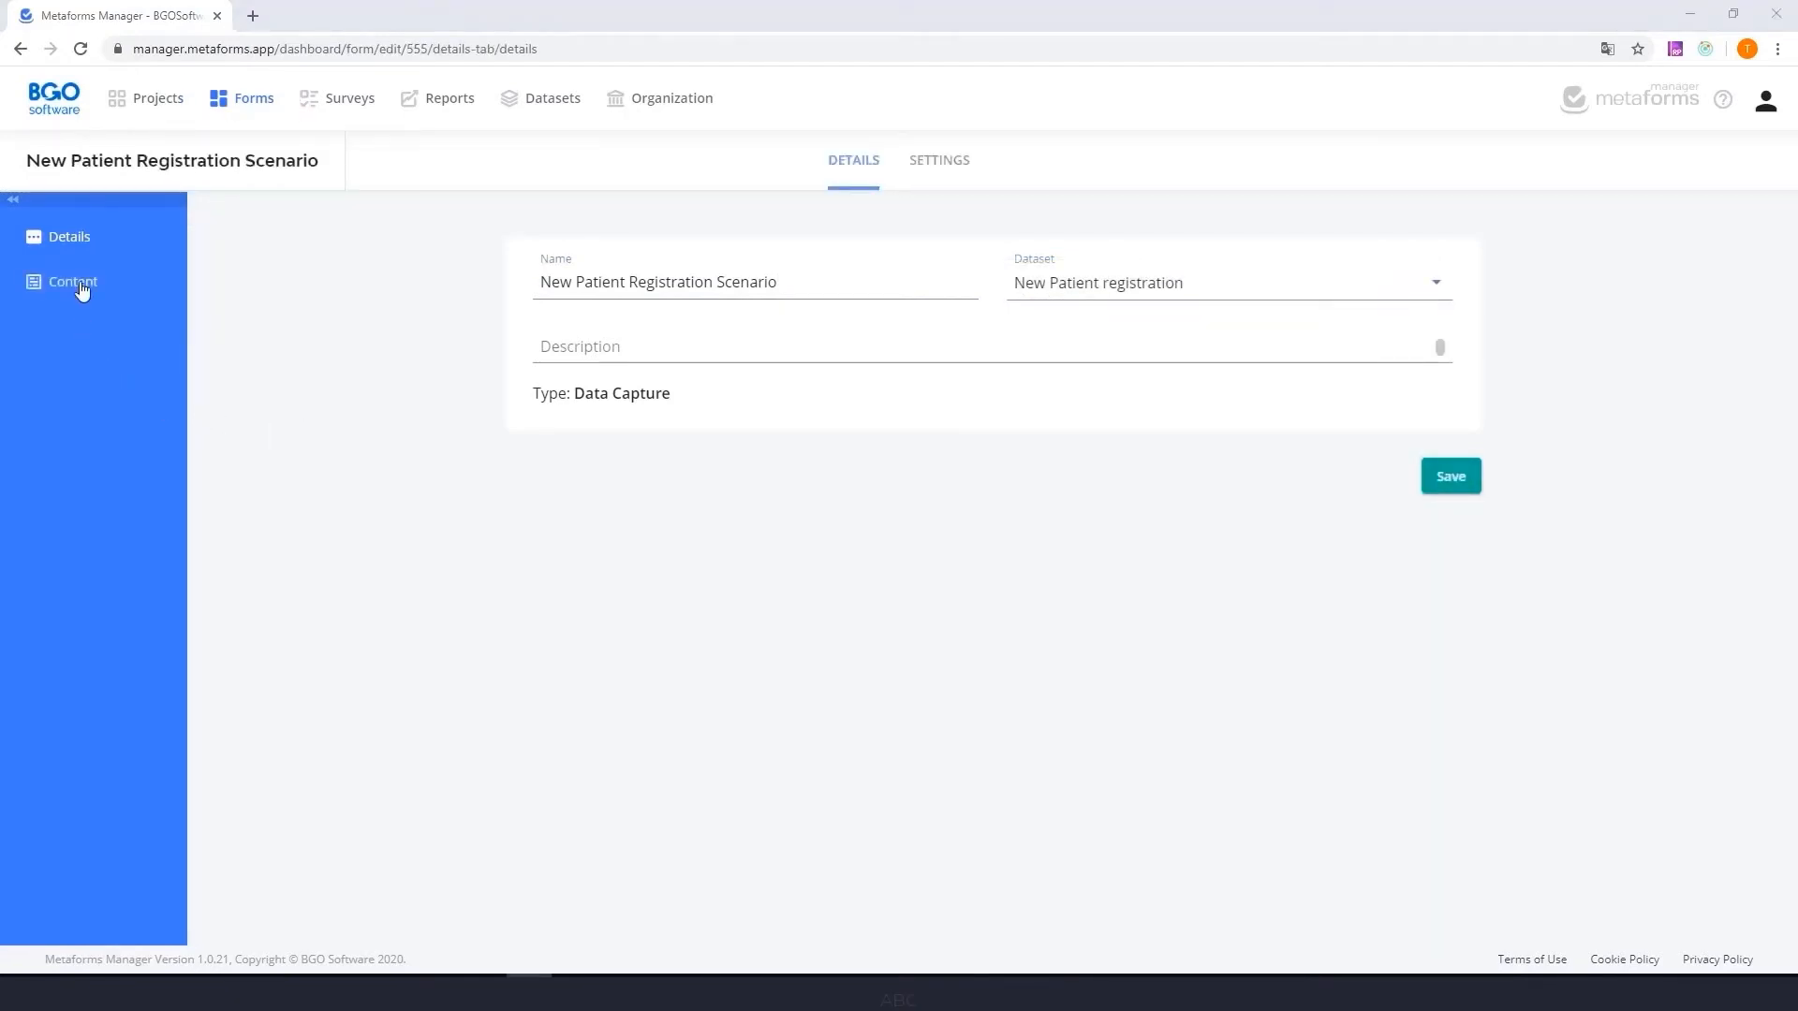
- Add a text block to Page 1 of the form's content with the logo picture and the text "Your company name"
click(81, 285)
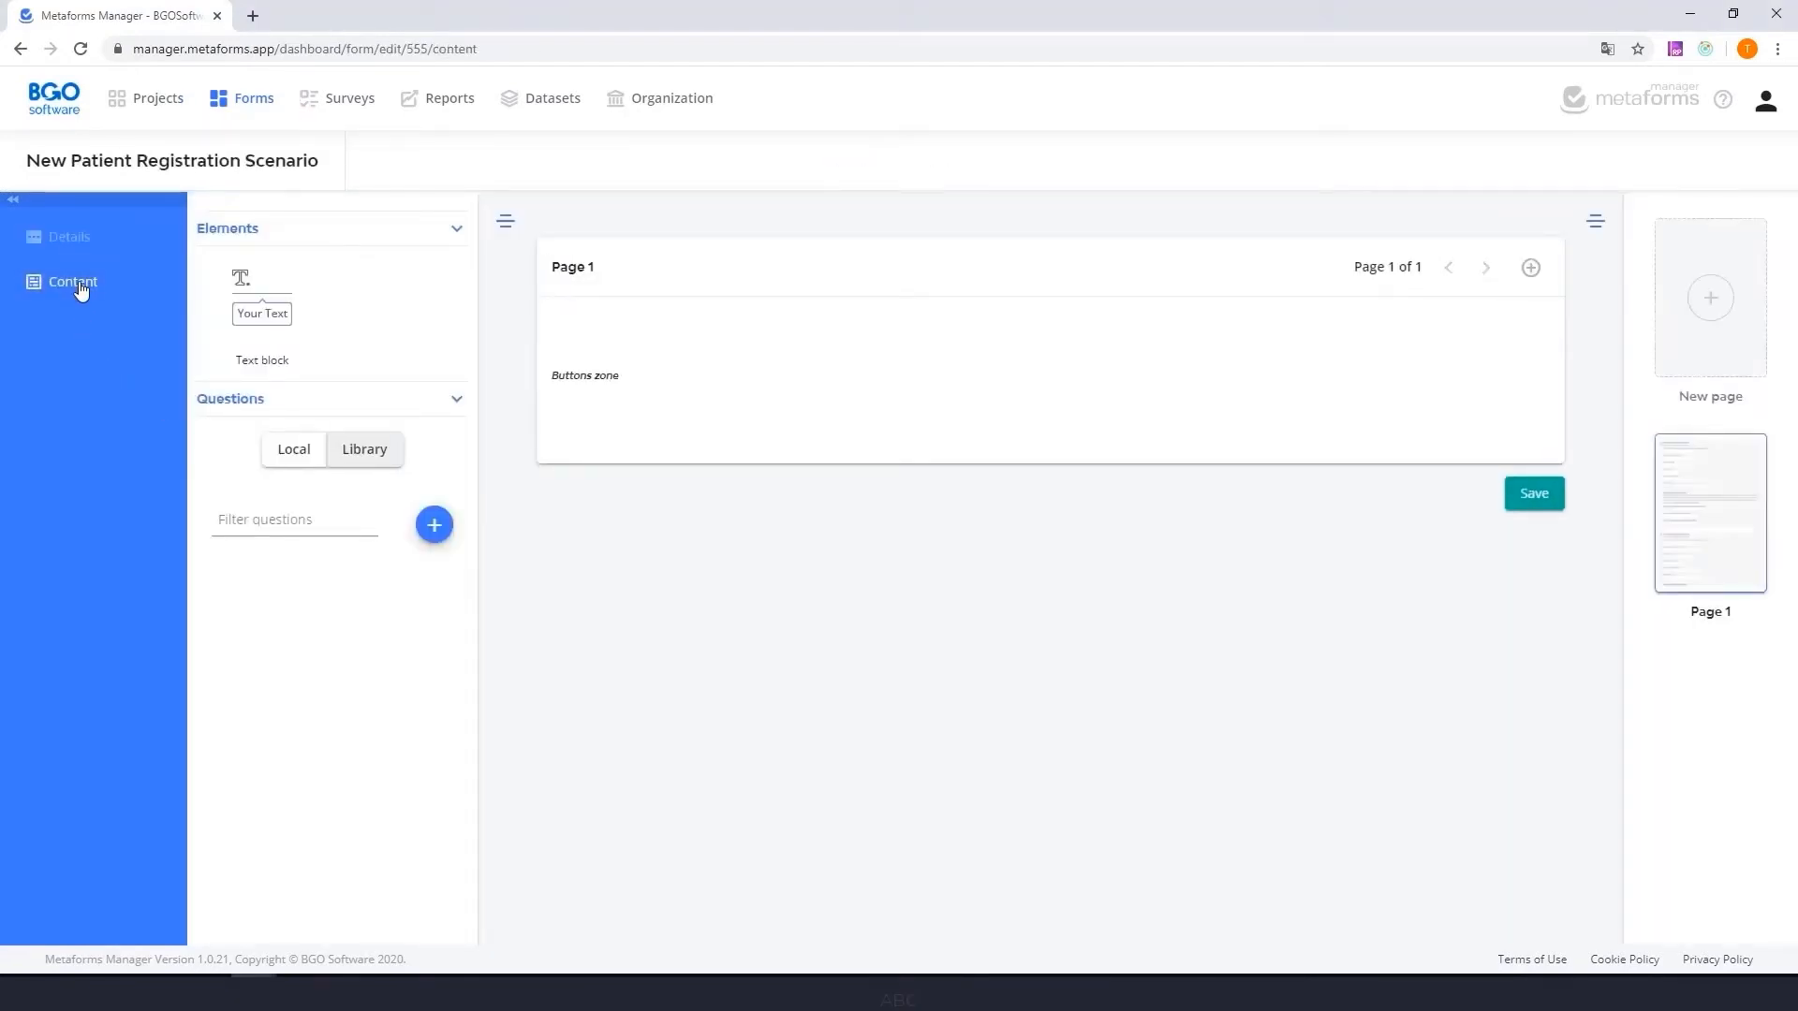
drag(244, 308, 655, 345)
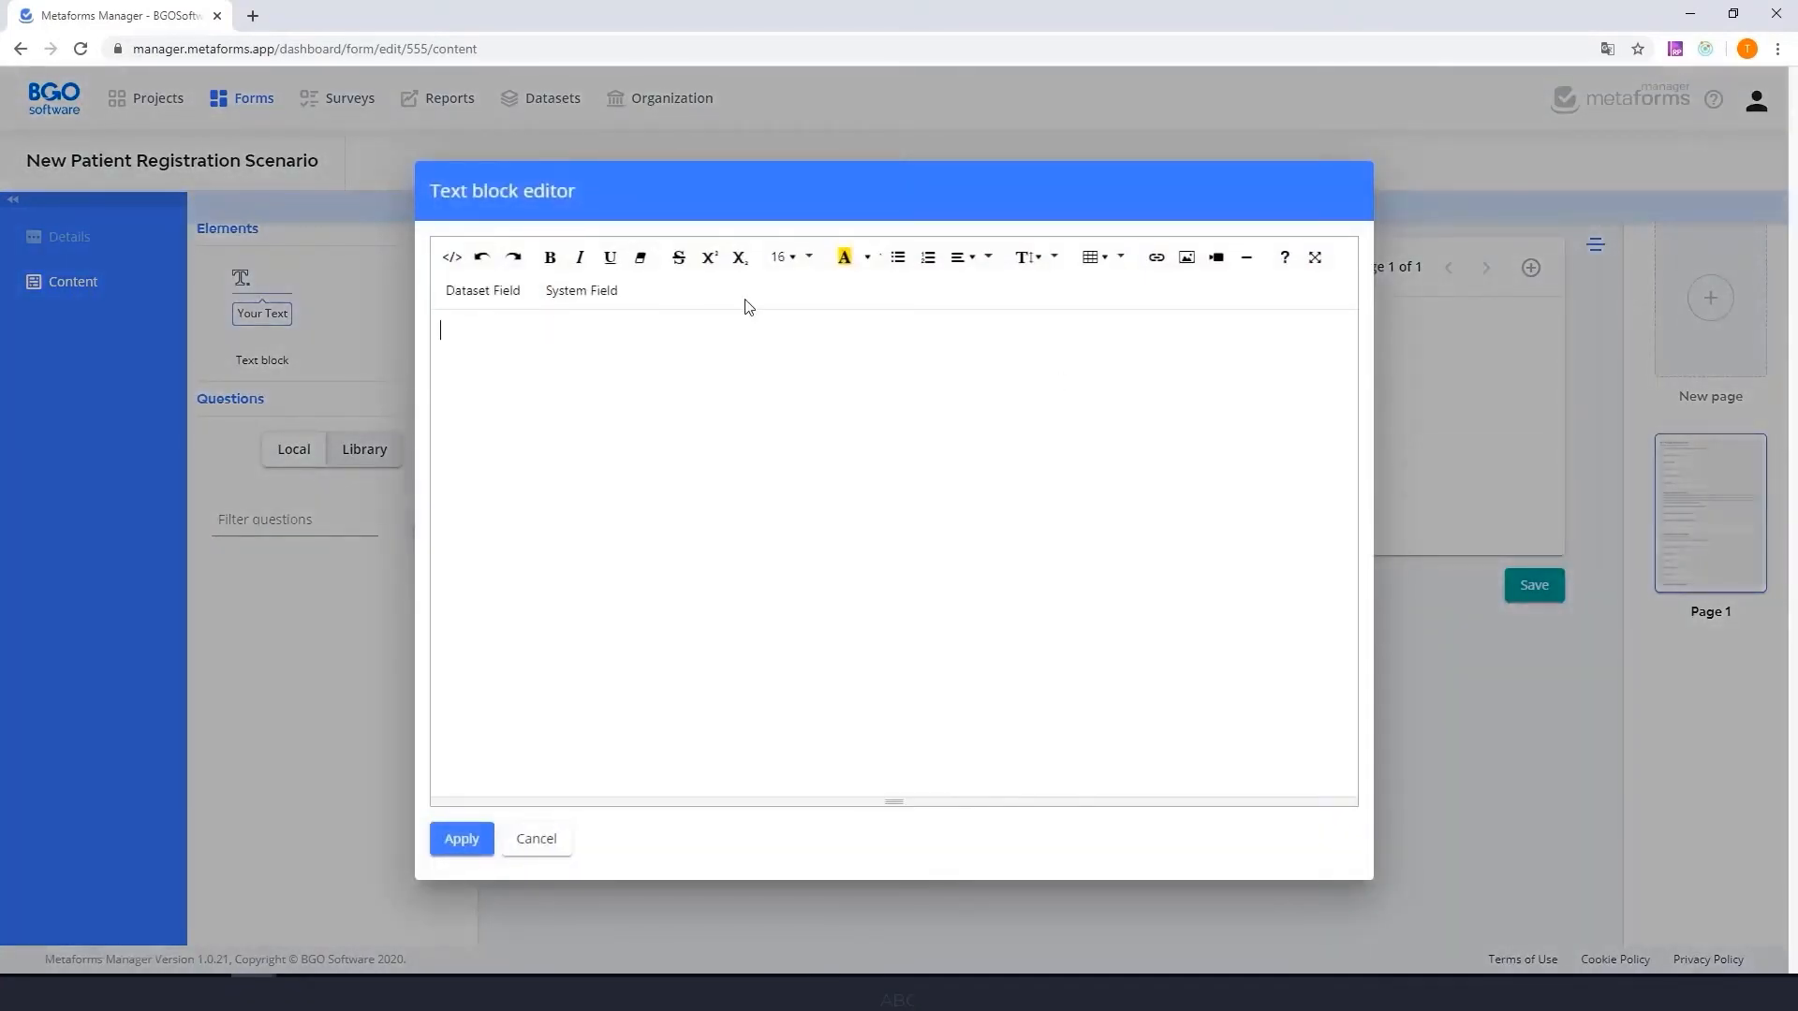
click(1186, 256)
click(691, 246)
double_click(225, 142)
text(Your company name)
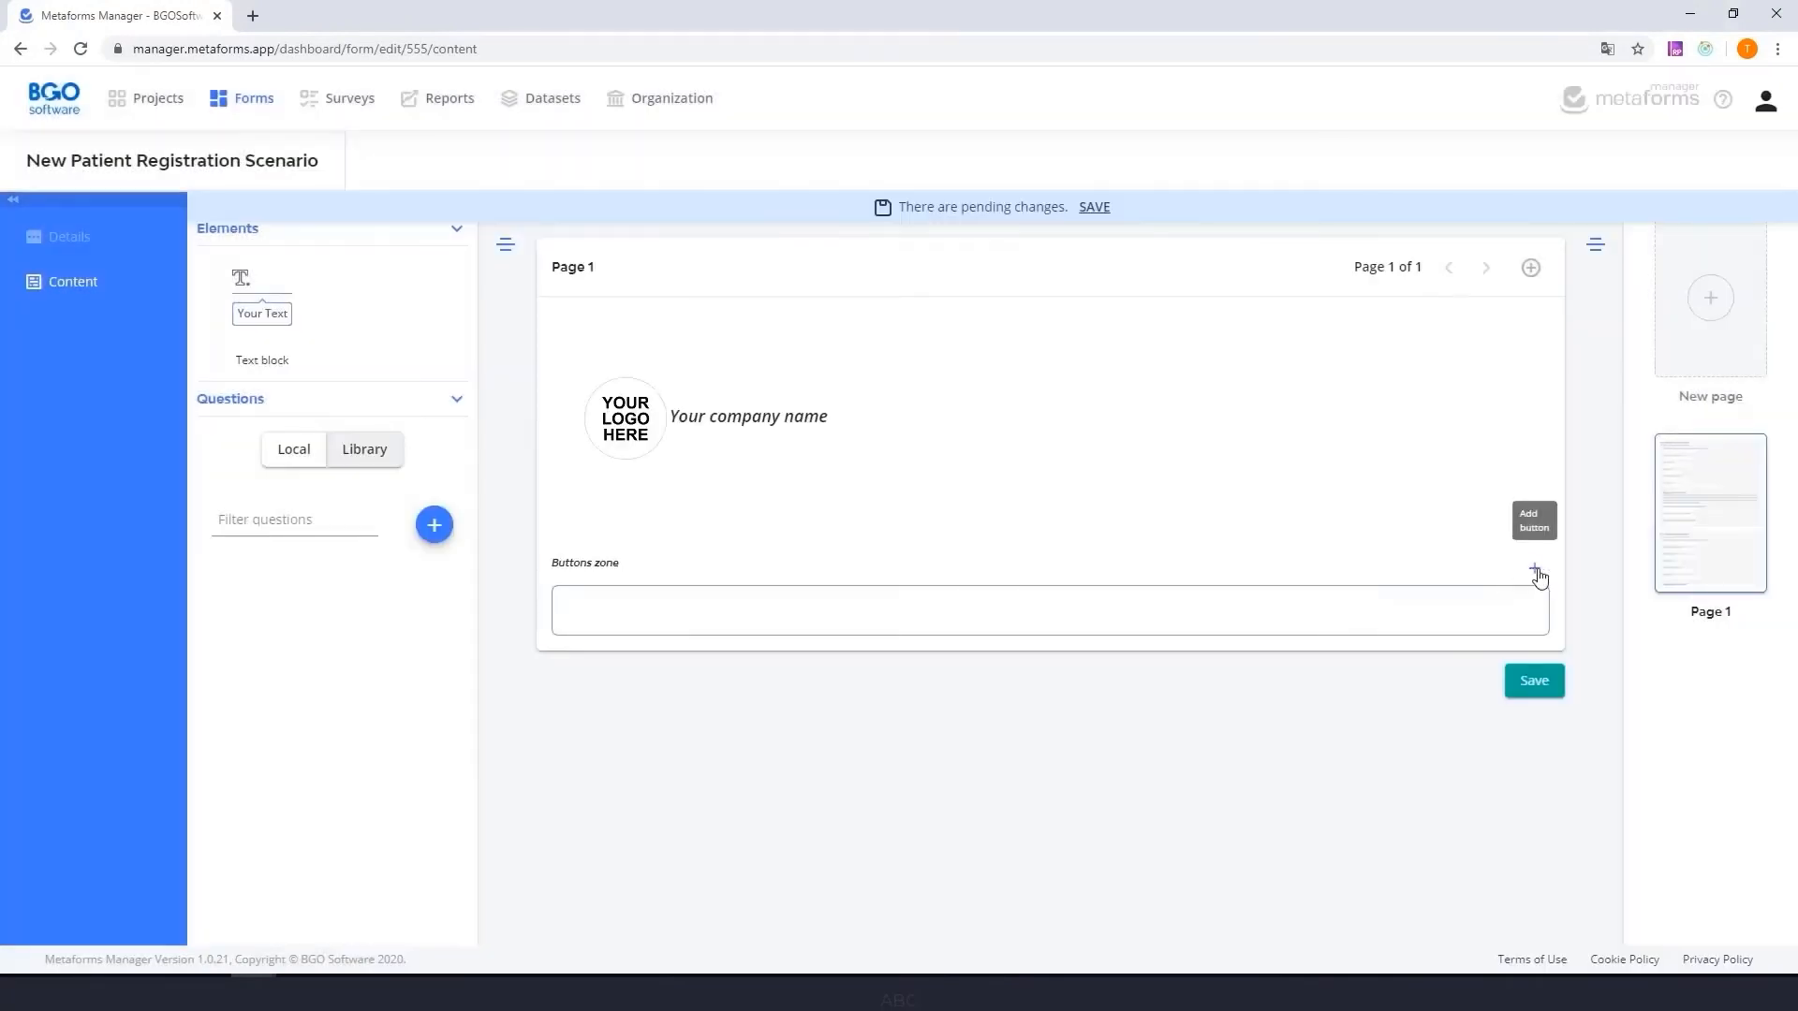
- Add a Save button and a Change status button to the page's buttons zone
click(1539, 578)
click(1550, 694)
click(1537, 574)
click(1583, 748)
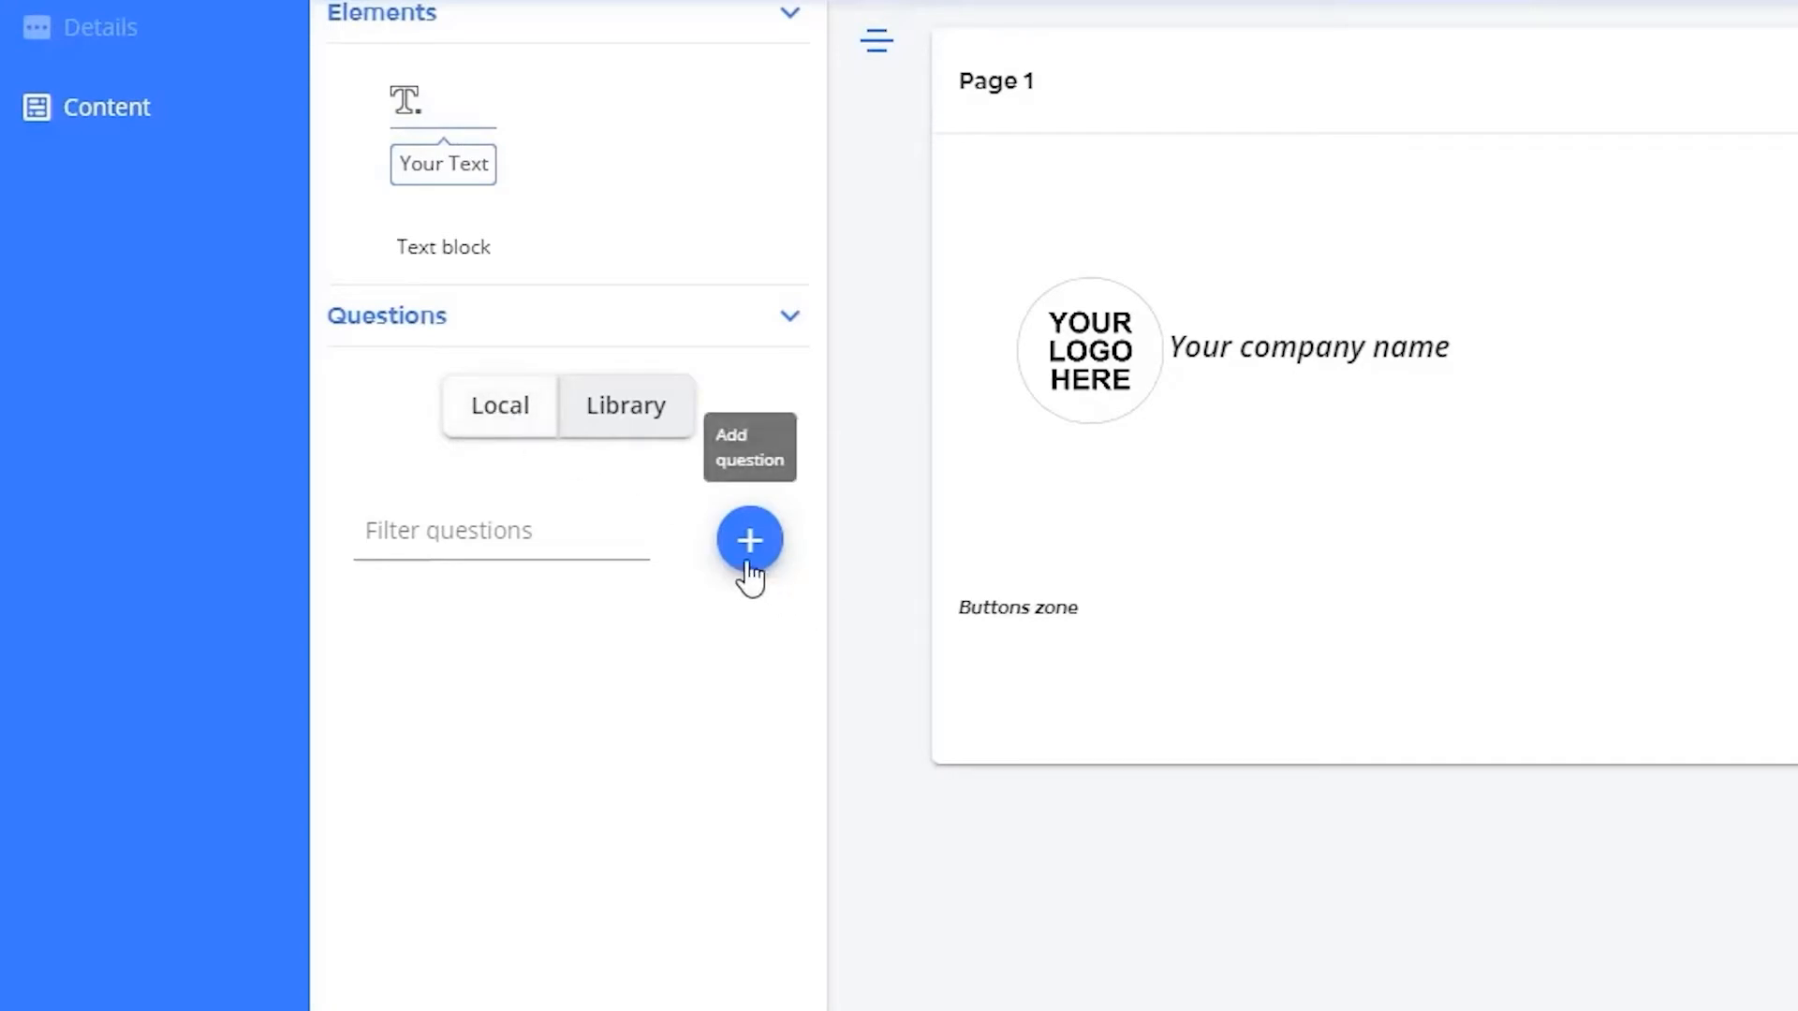
- Insert the local New Patient registration form question below the company header on Page 1 and save the form
click(610, 410)
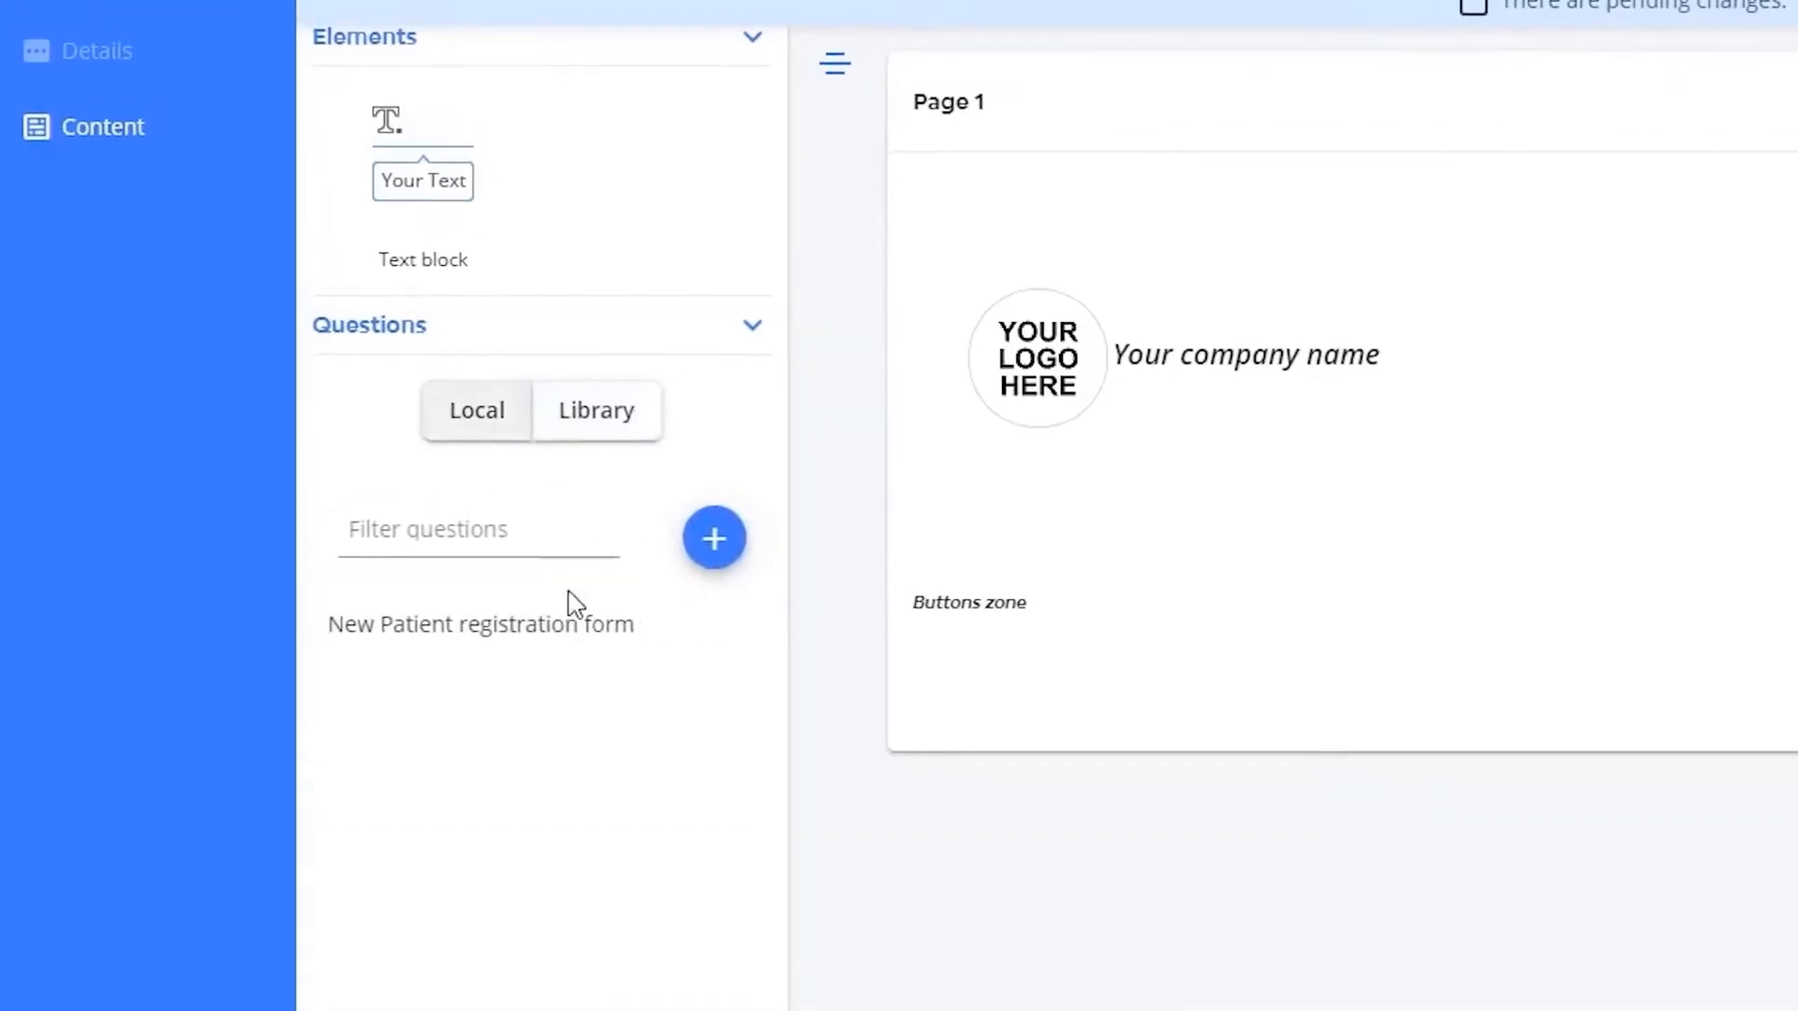
mouse_move(774, 639)
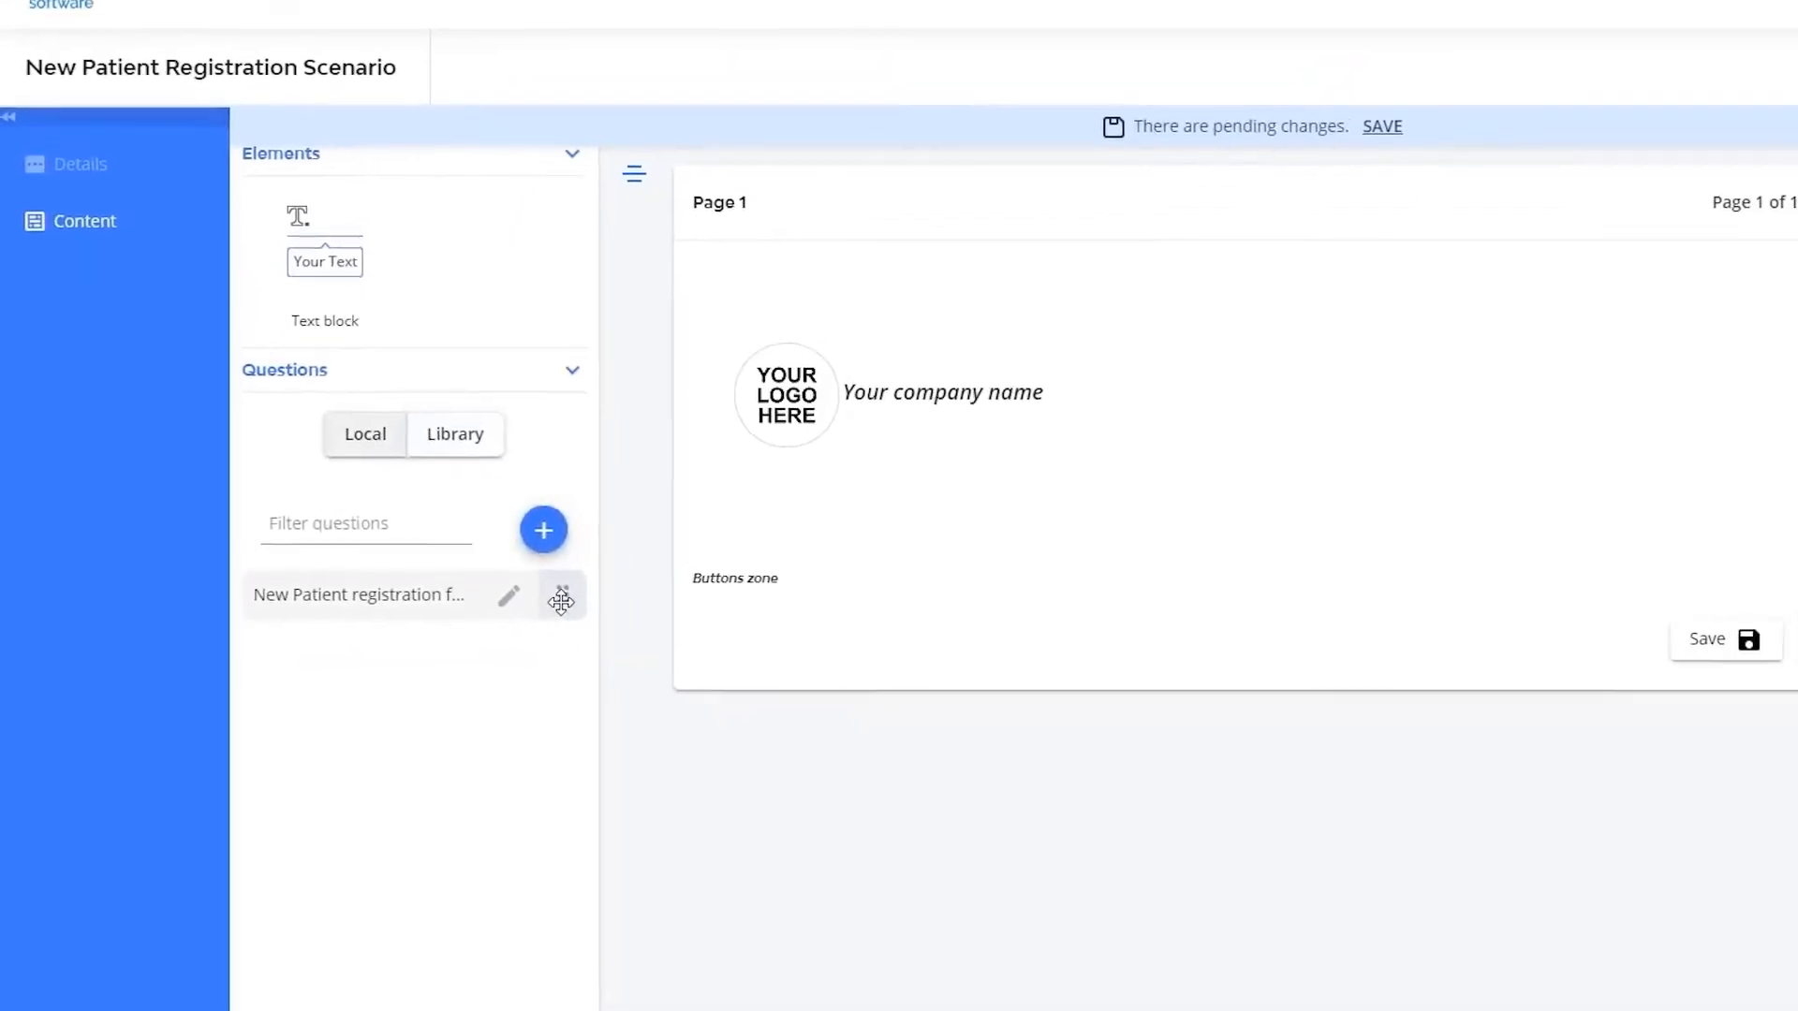
drag(561, 600, 960, 532)
drag(765, 529, 766, 517)
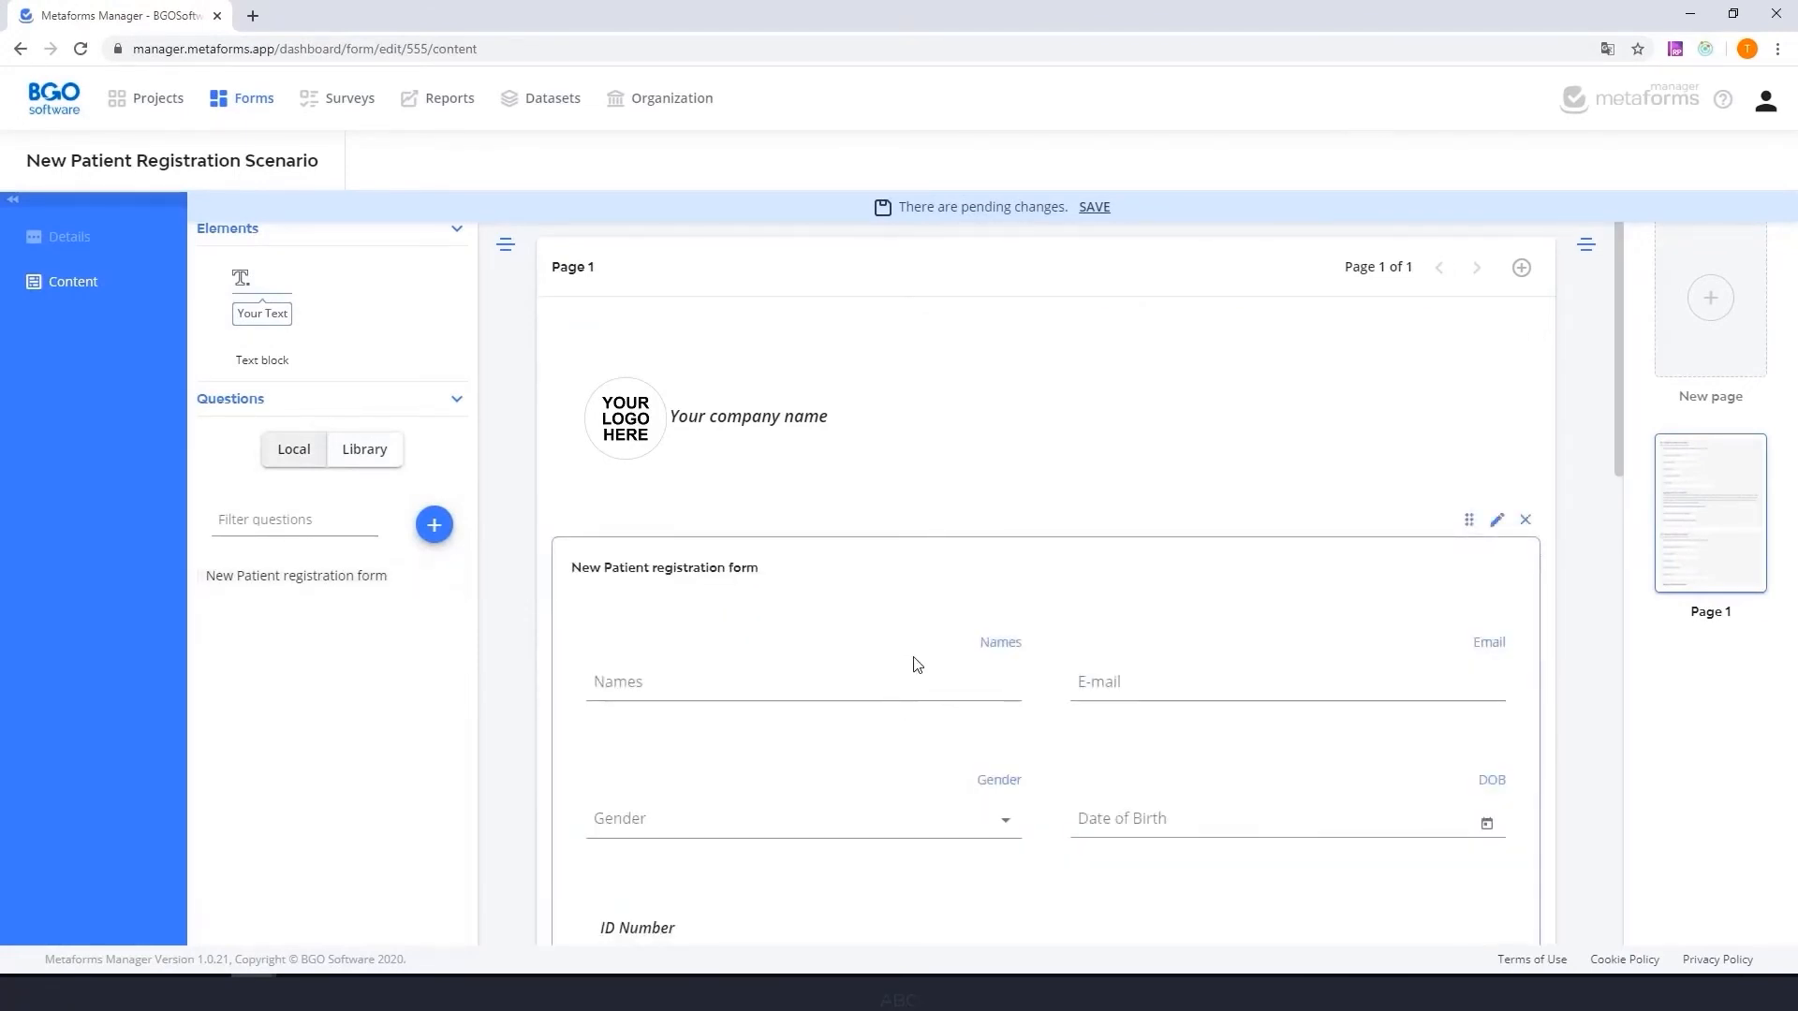
scroll(917, 664, down, 12)
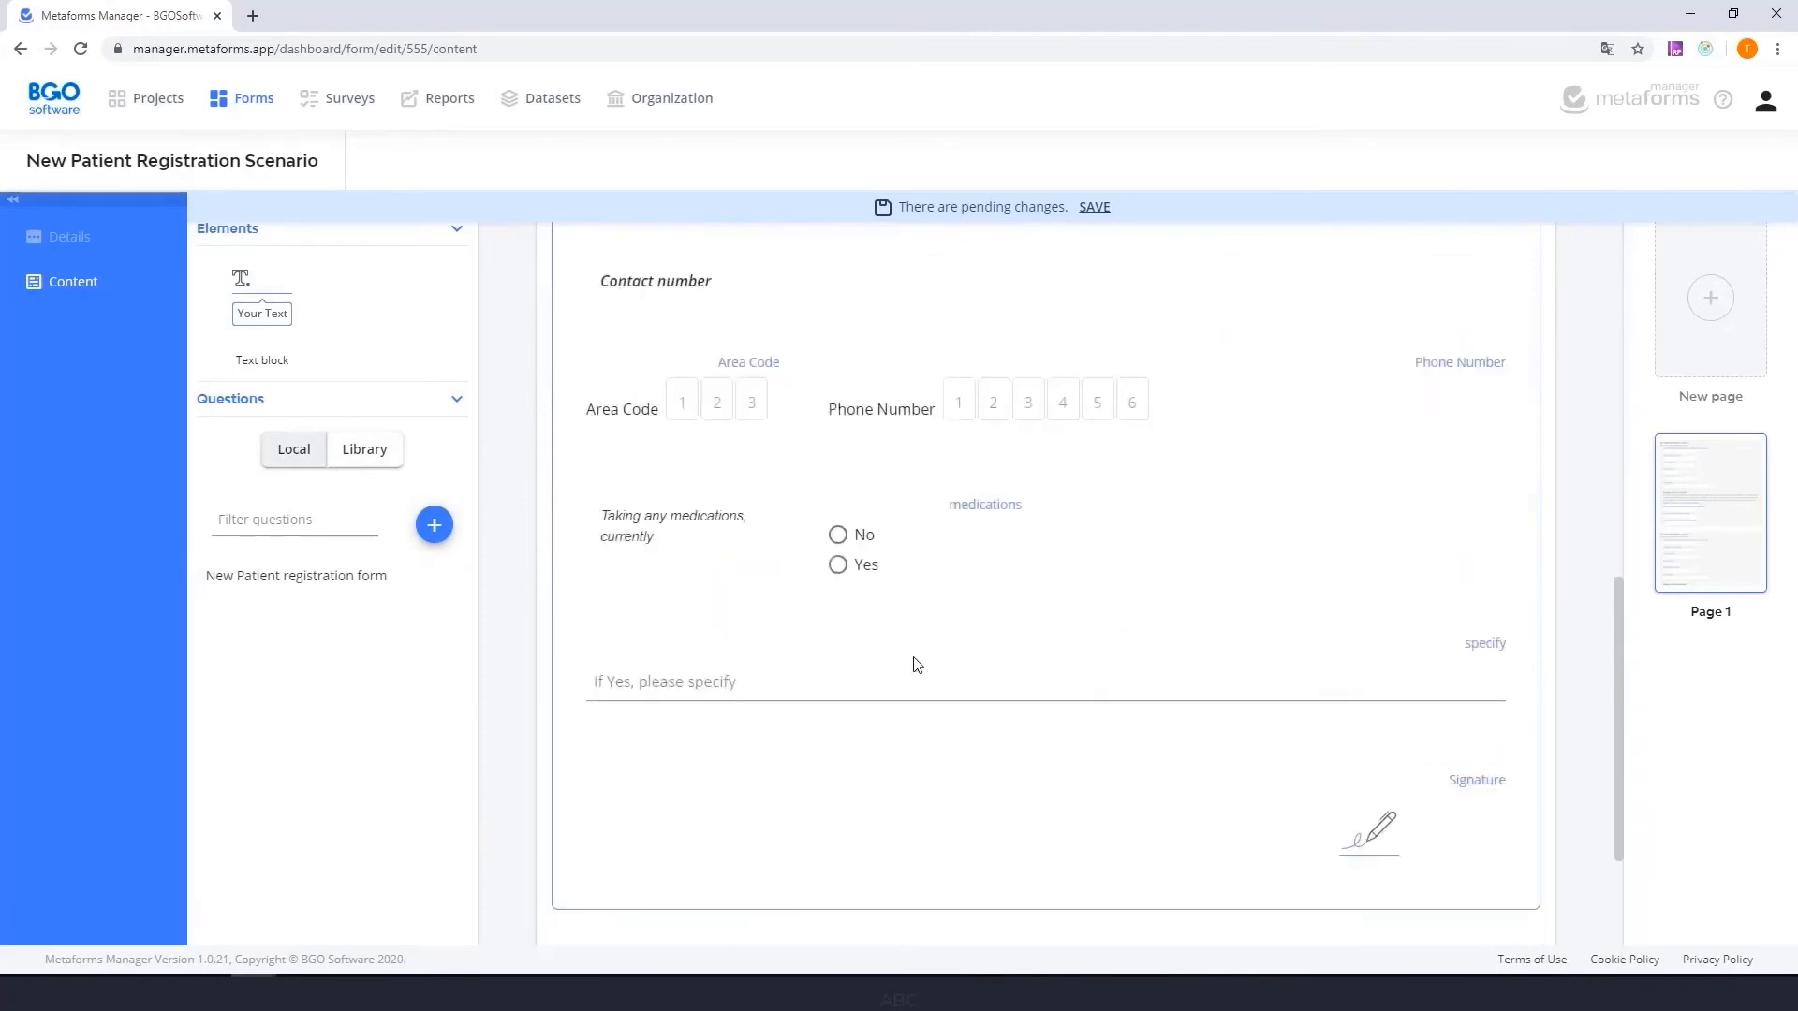
scroll(916, 664, down, 1)
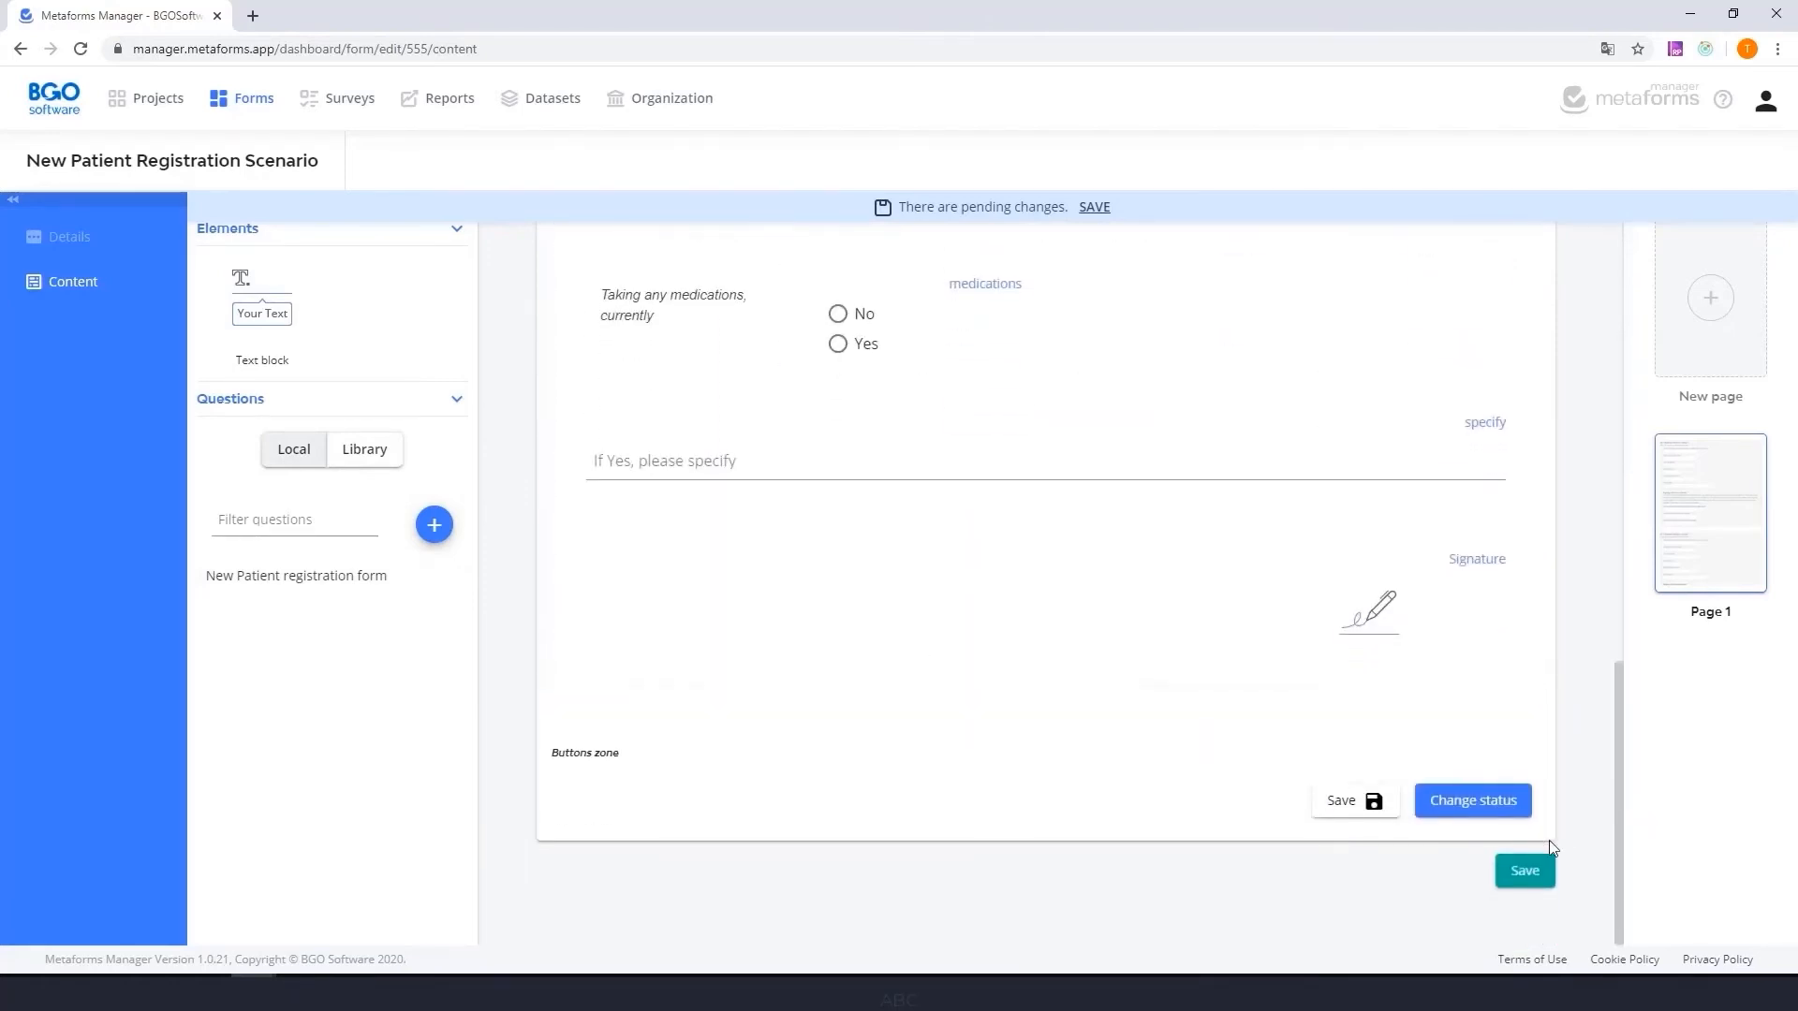
click(1526, 878)
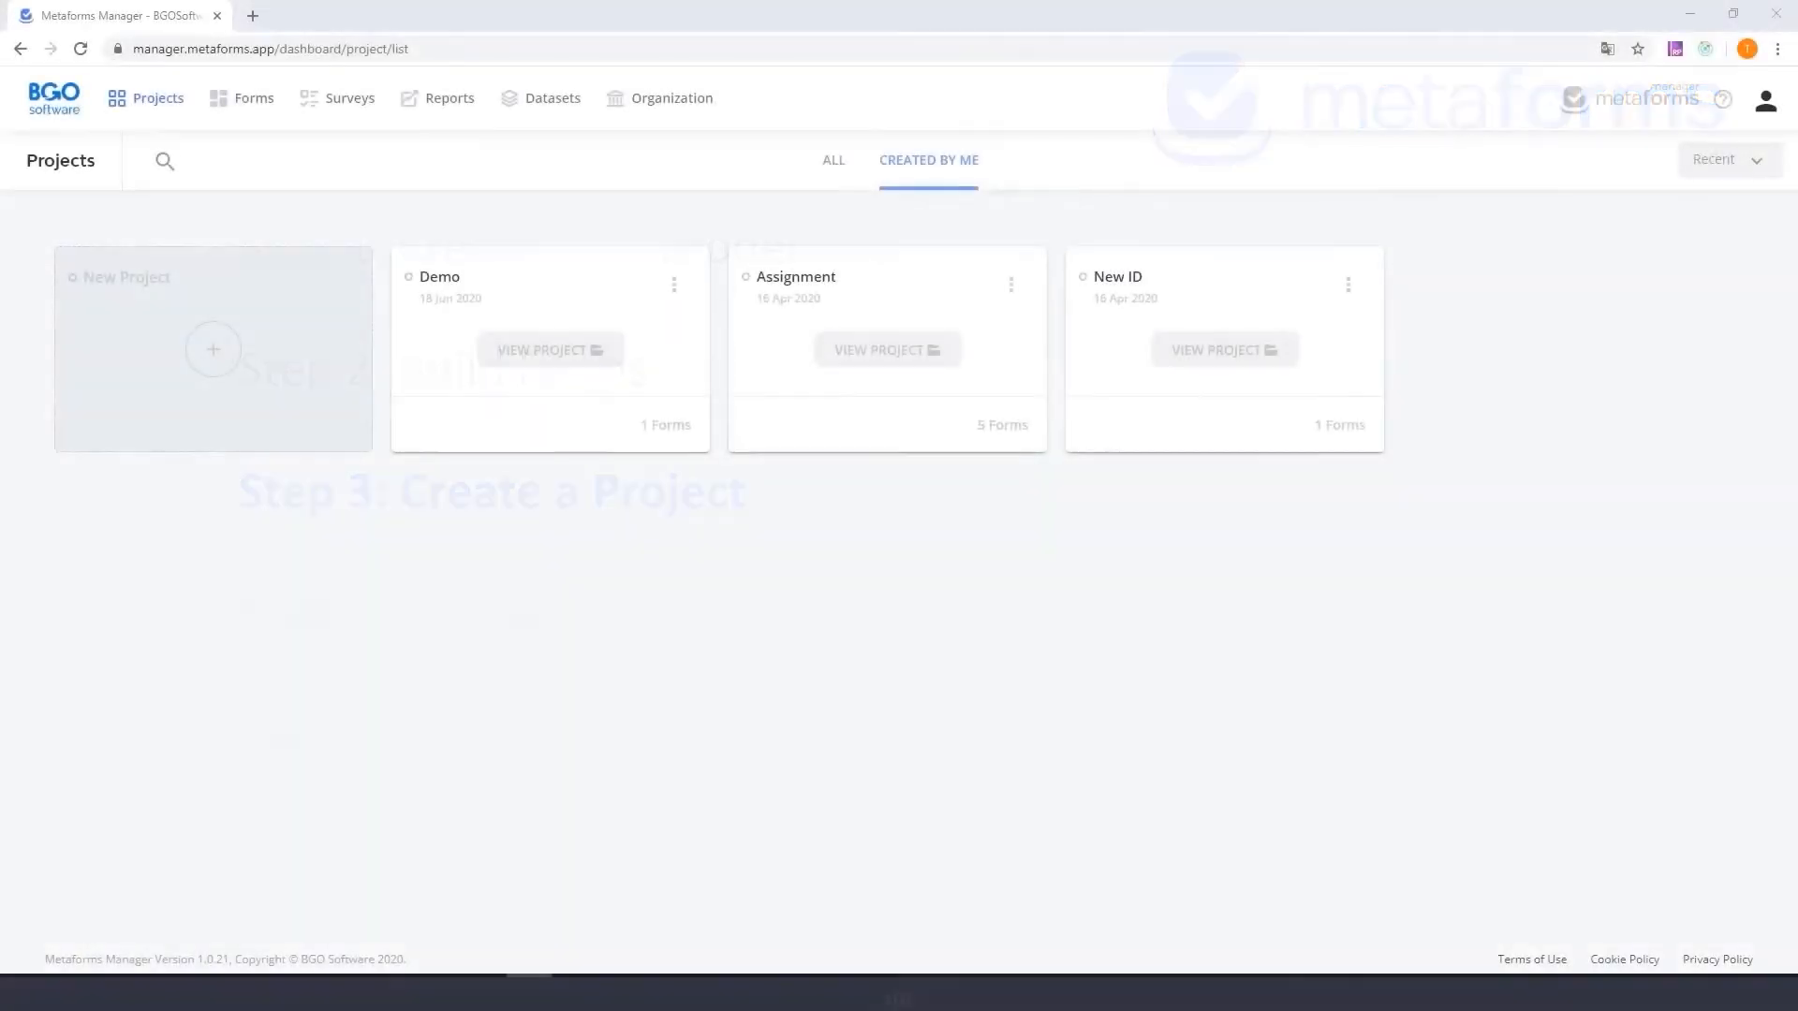
- Set up a project named New Patient Registration Scenario on the New Patient registration dataset, with the description "Follow this route for registering new patients"
click(214, 349)
click(626, 283)
text(New Patient Registration Scenario)
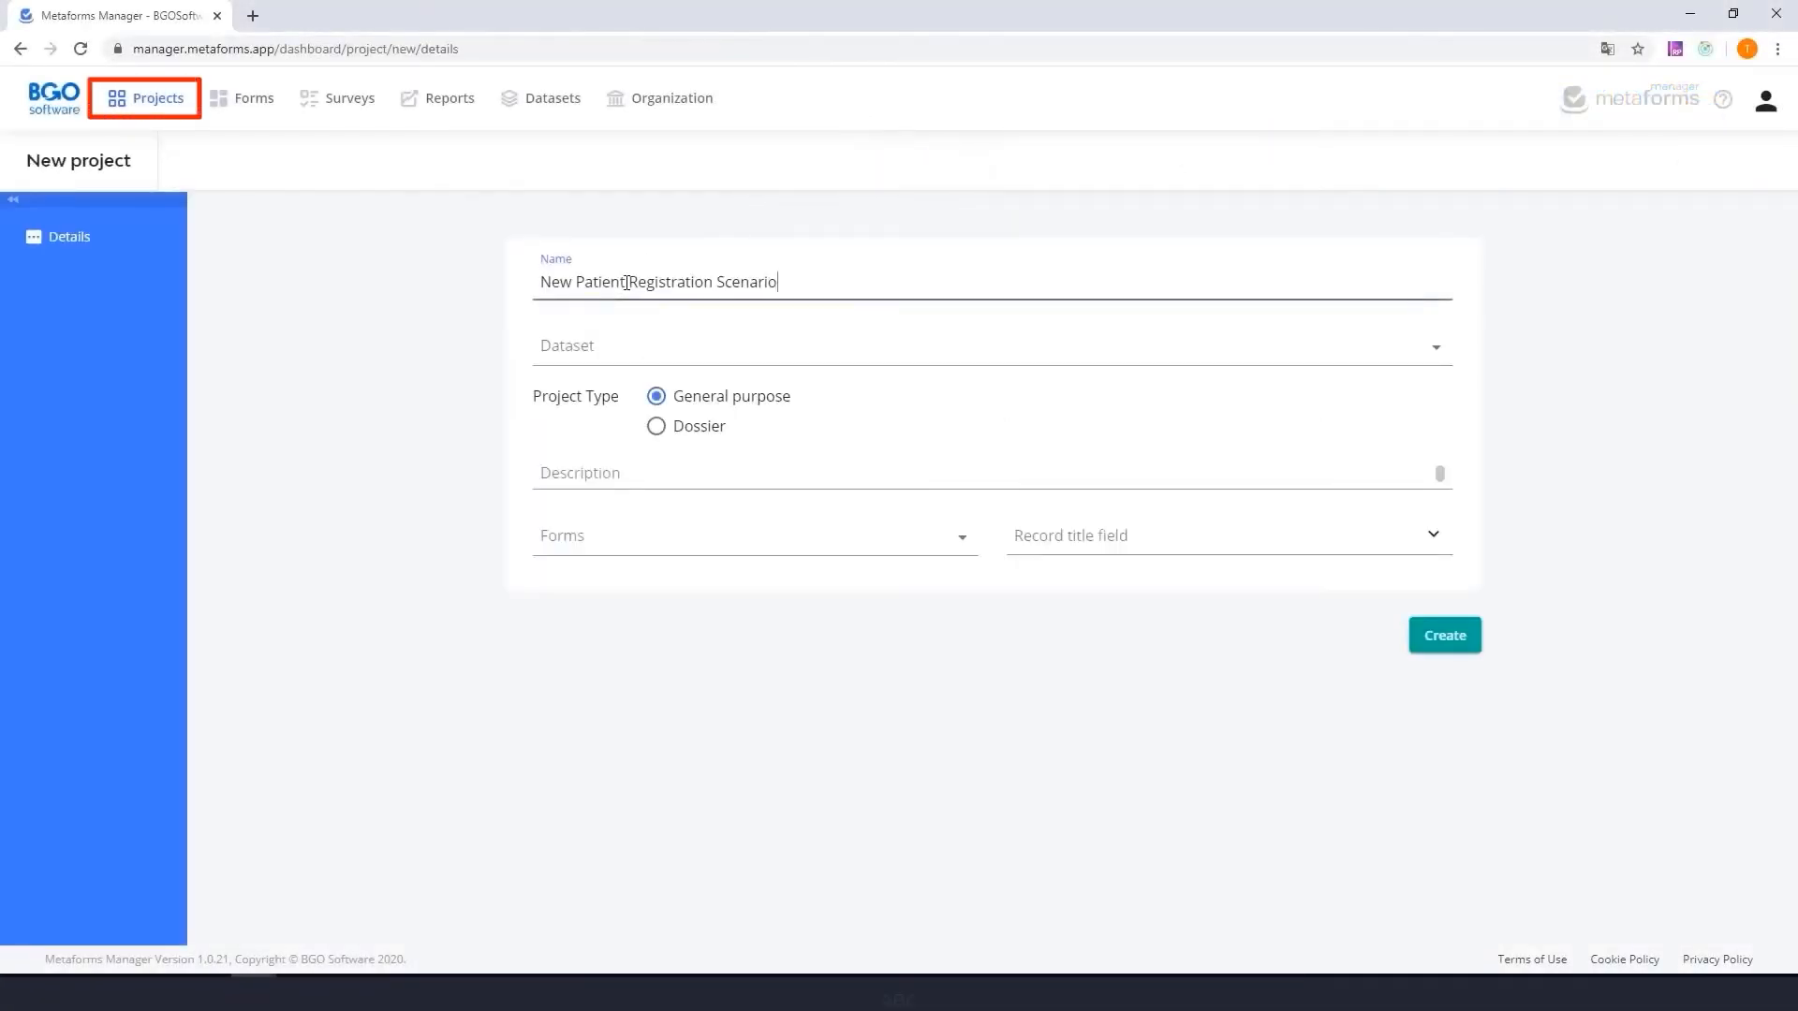
click(1436, 351)
drag(1461, 397, 1449, 594)
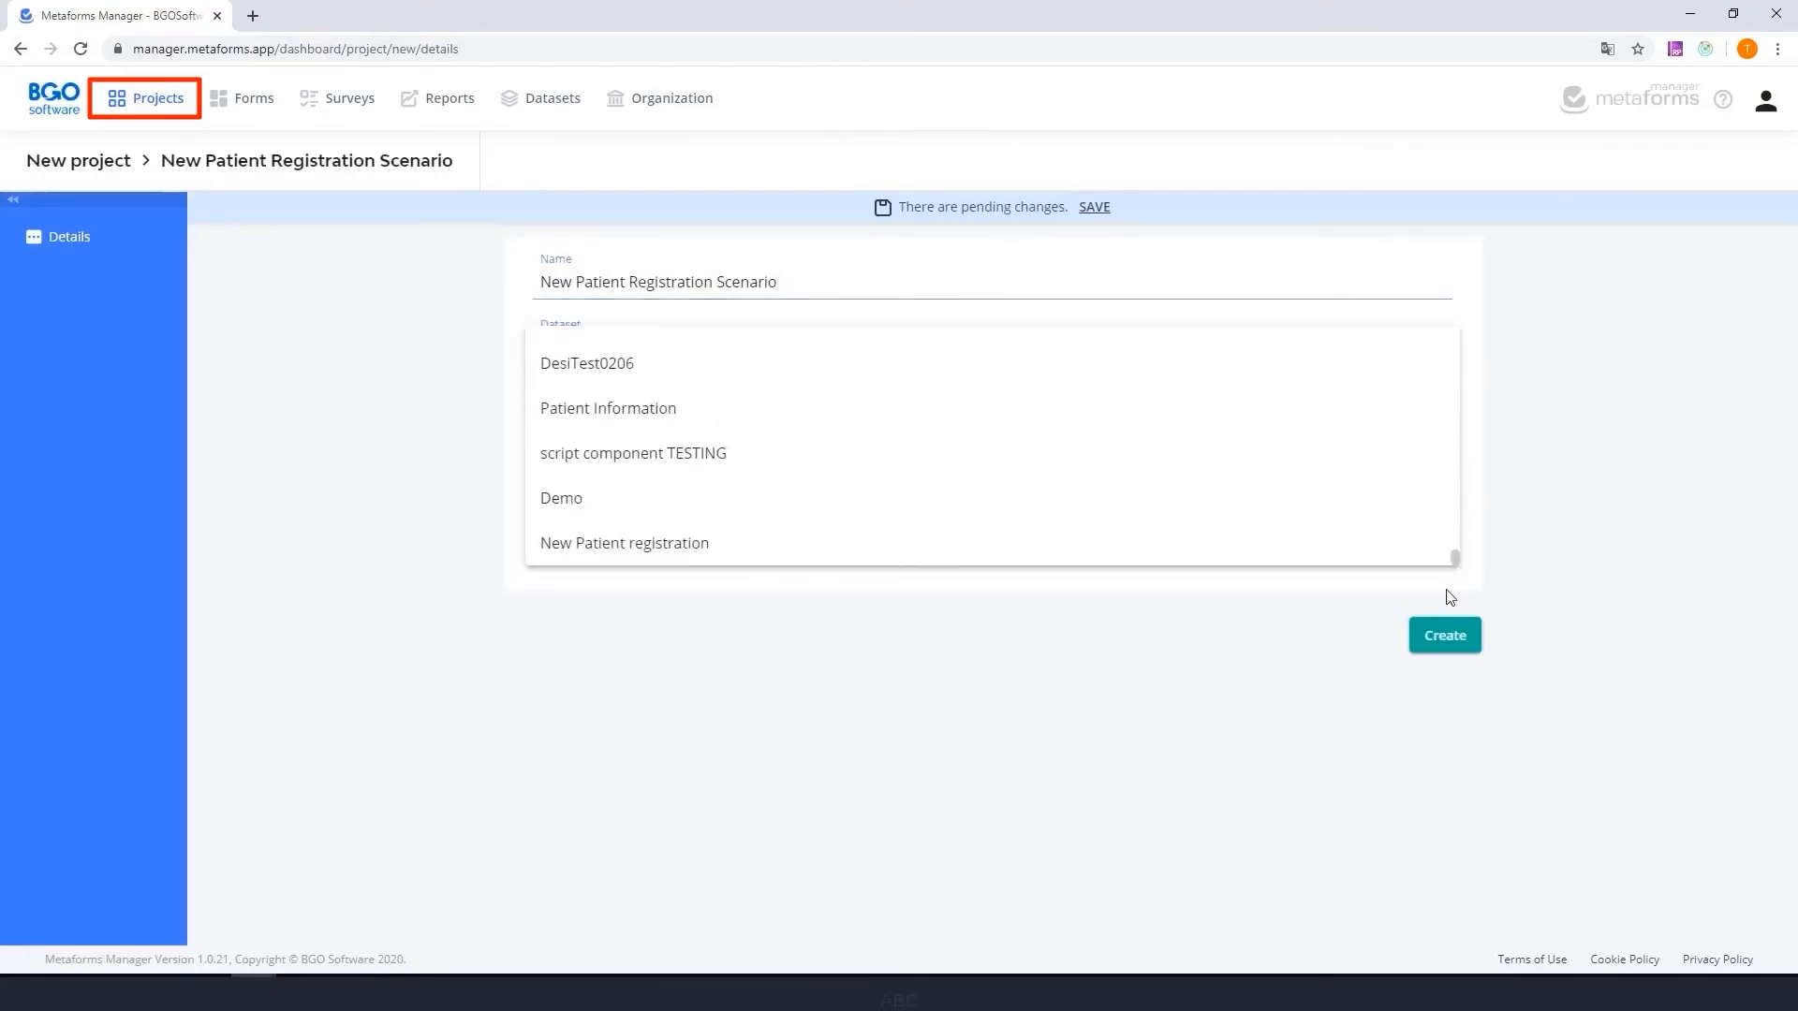
click(655, 552)
click(603, 473)
text(Follow this route for registering new patients)
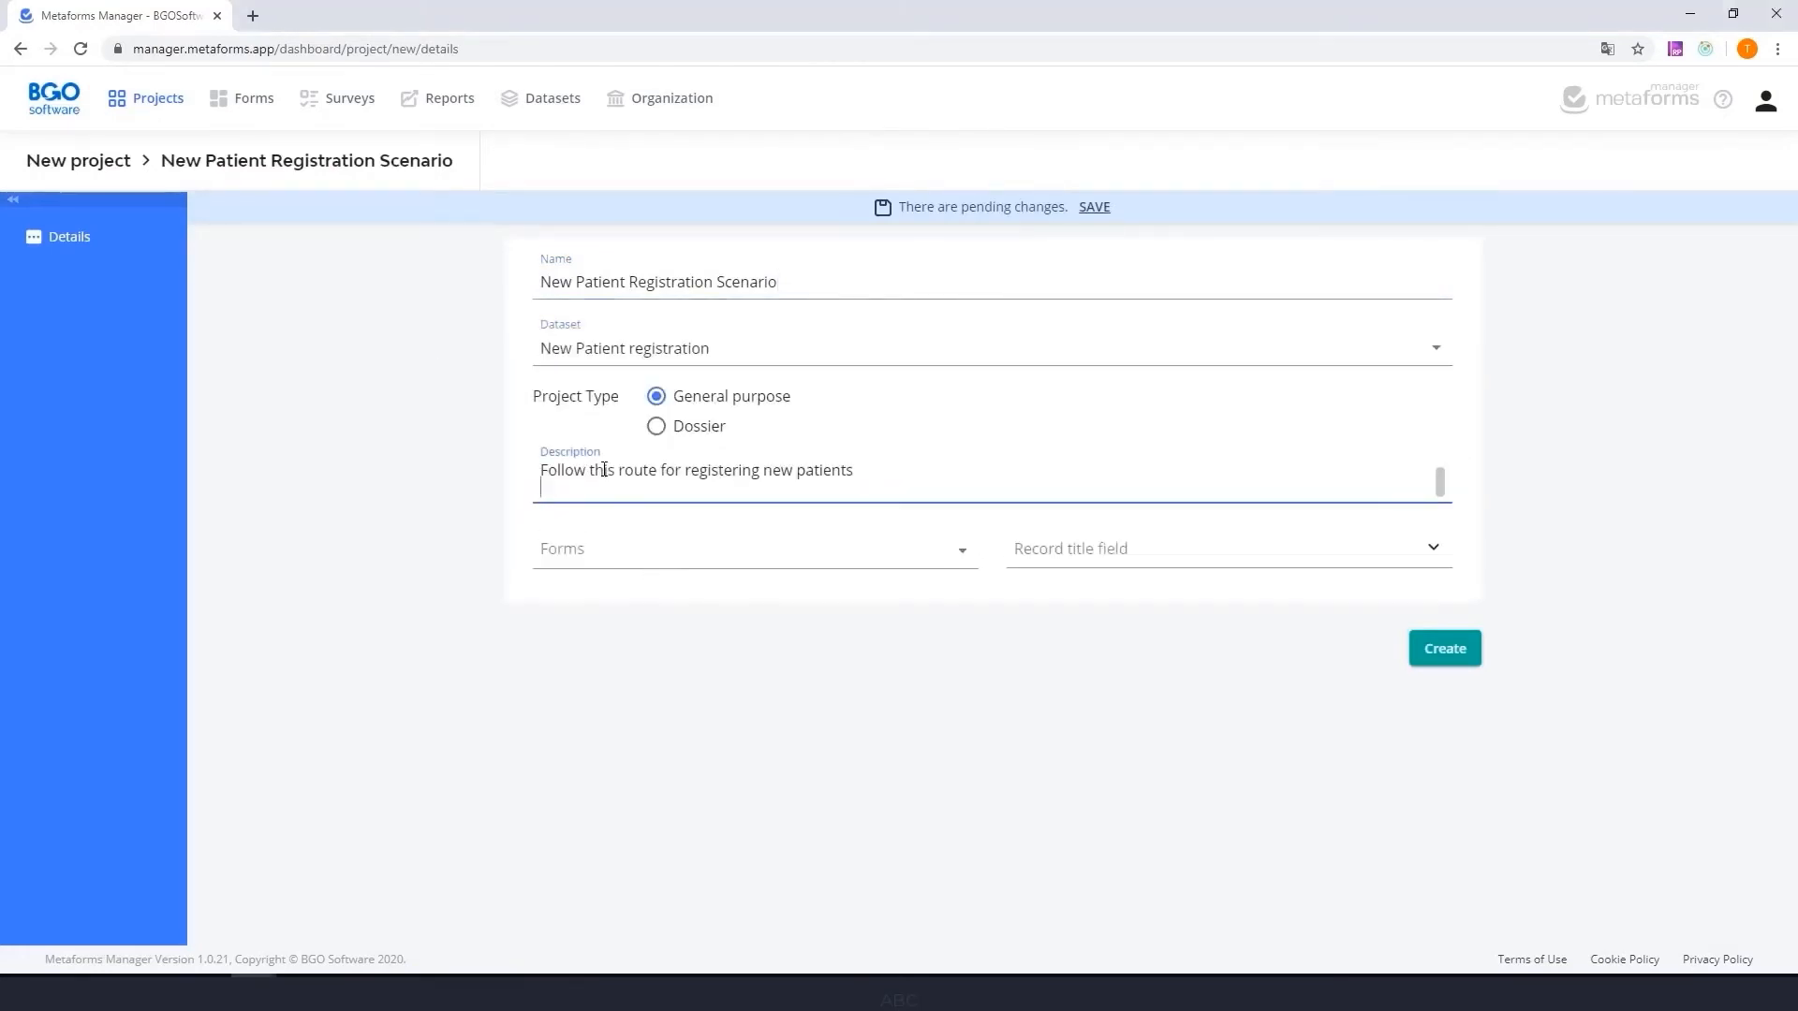
- Include the New Patient Registration Scenario form, set Names as the record title field, and create the project
click(634, 529)
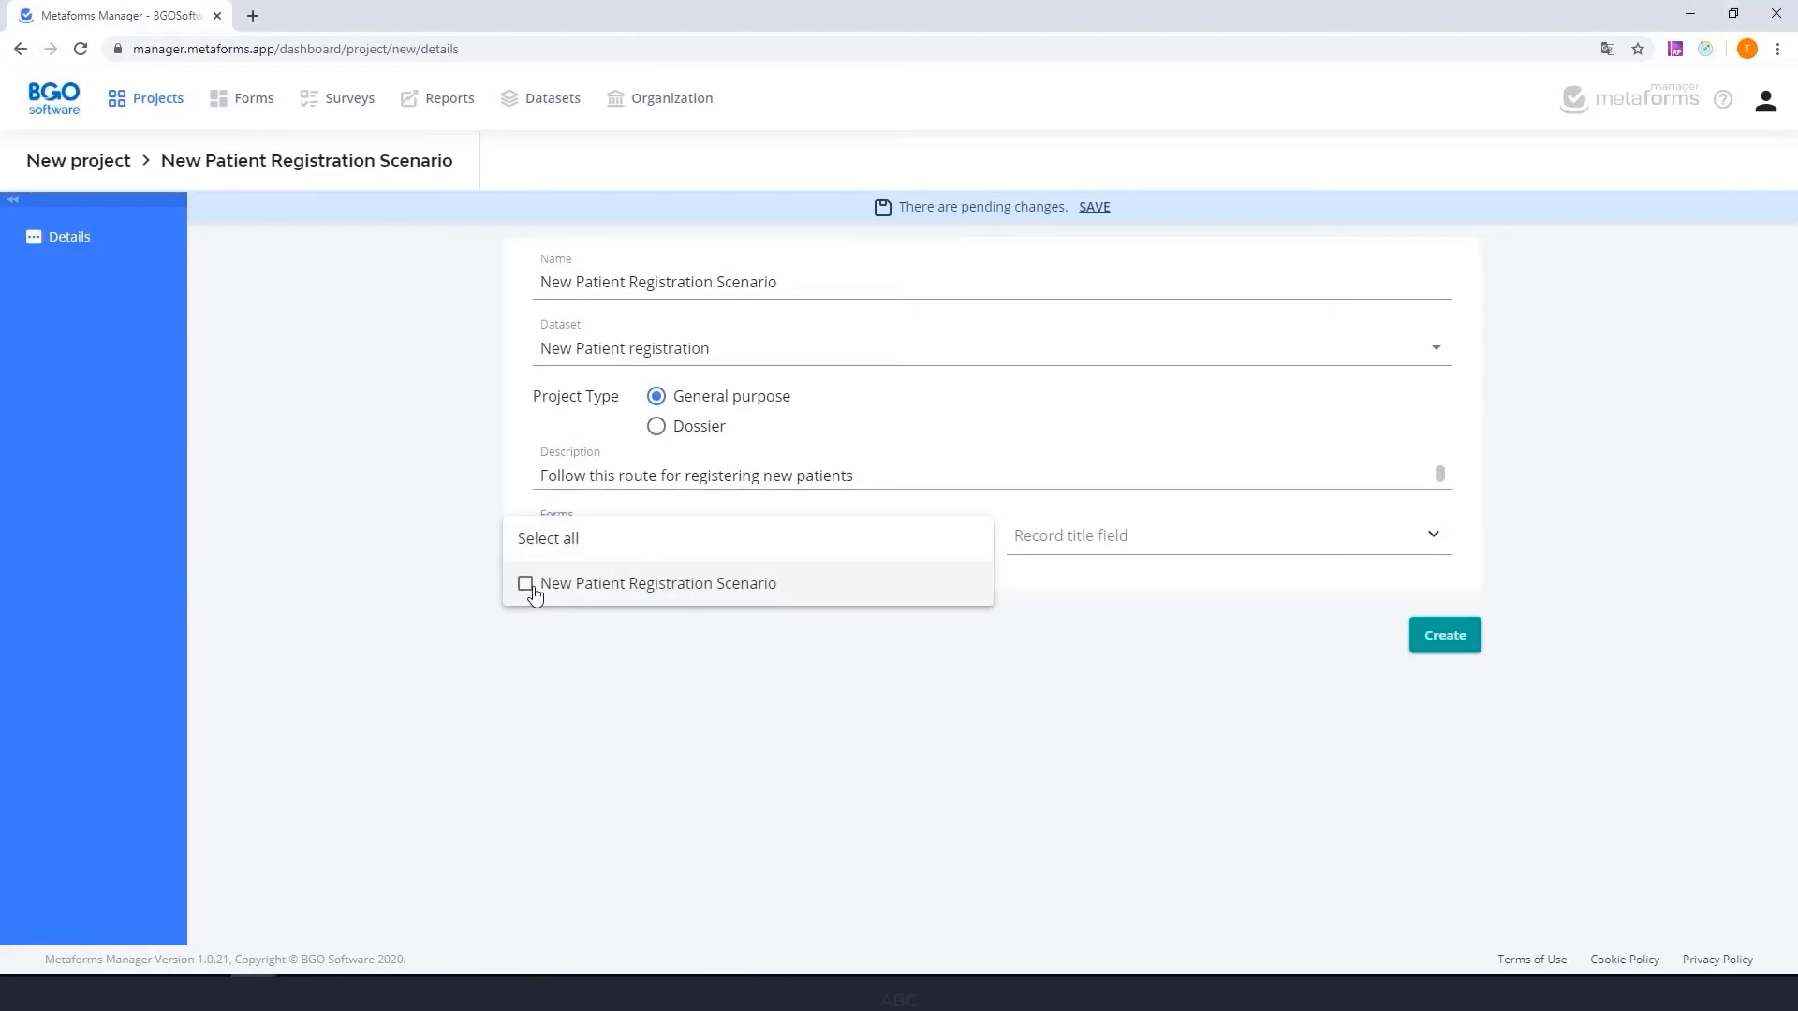
click(525, 584)
click(1160, 726)
click(1124, 532)
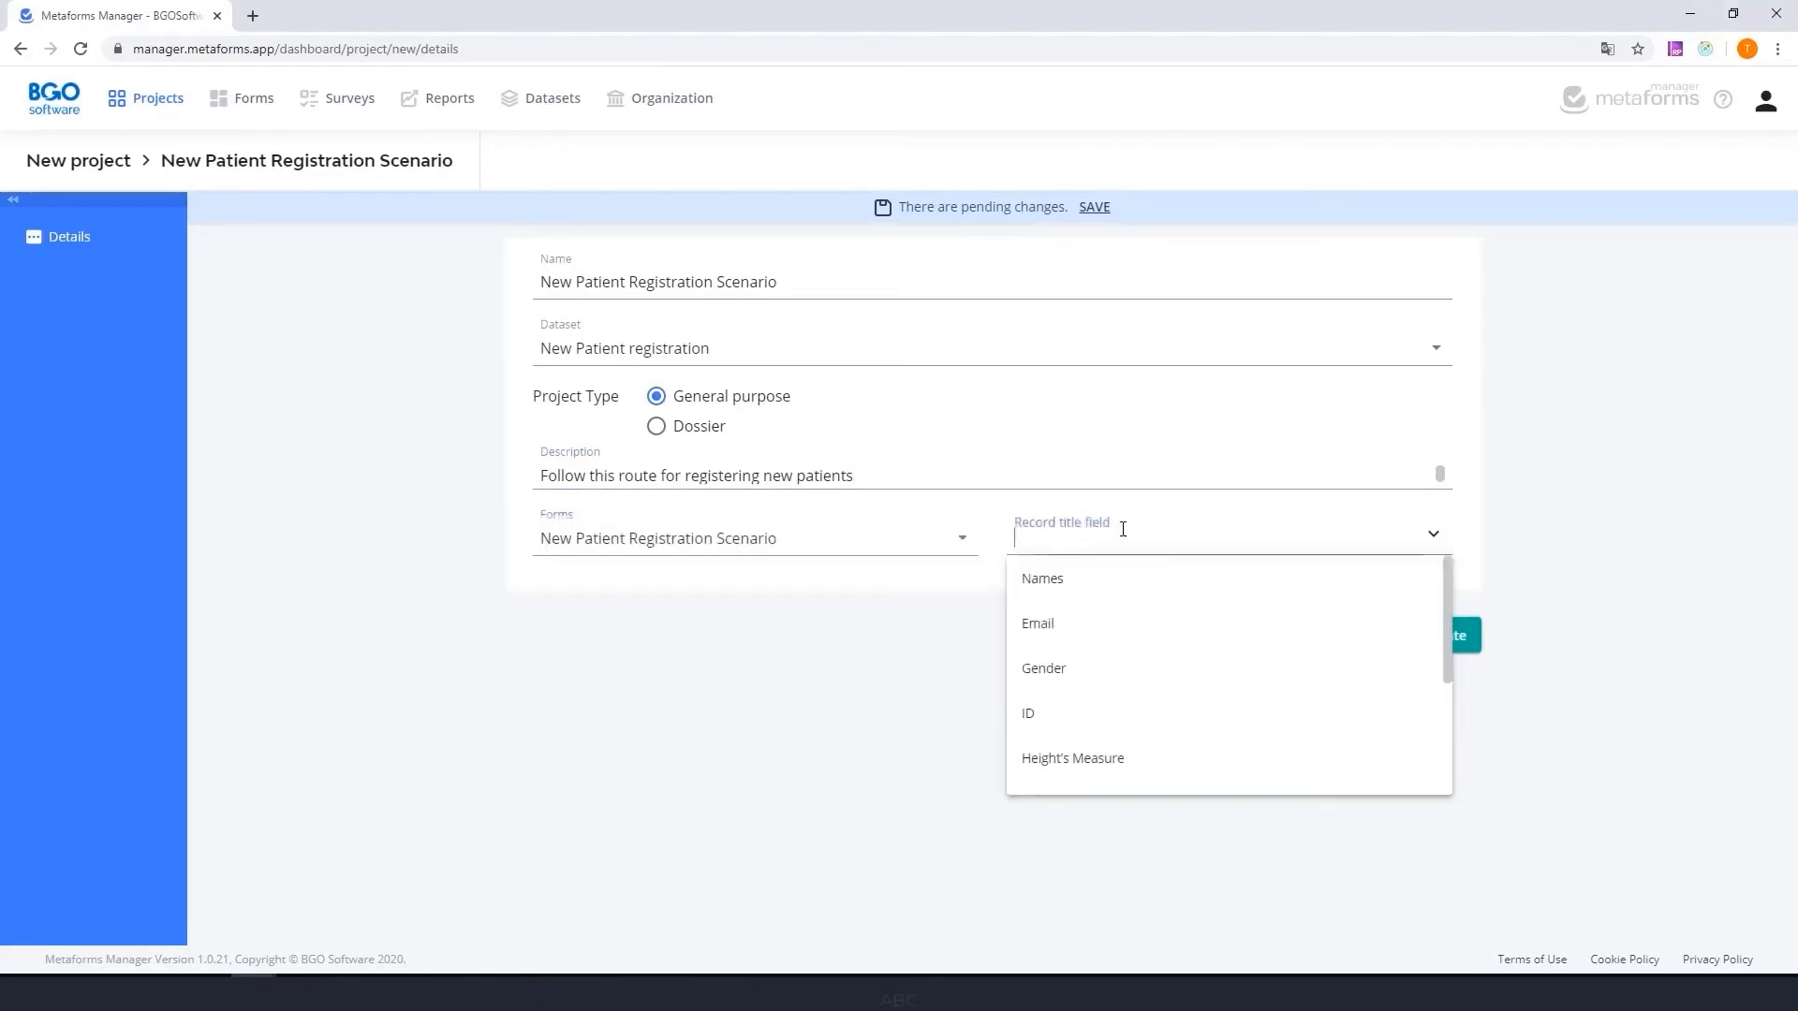
click(1123, 577)
click(1438, 642)
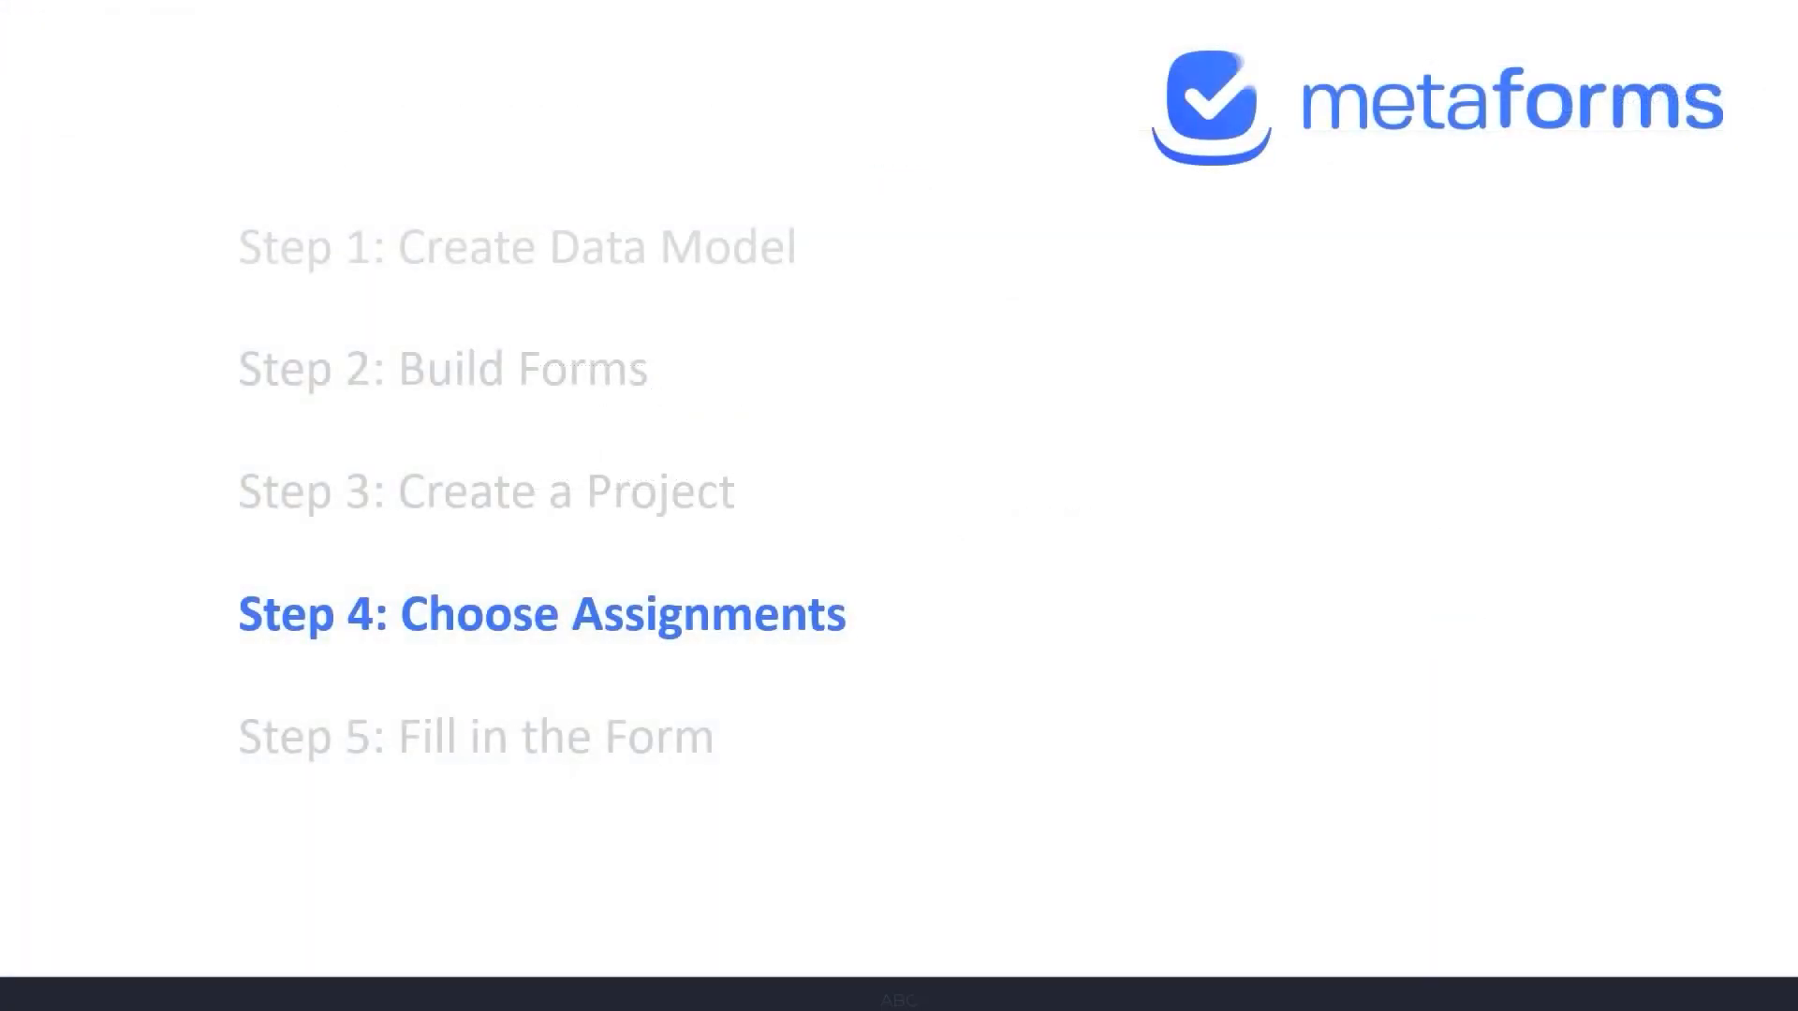
- Assign the New Patient Registration Scenario form to the user whose position is Demo, keeping the preset permissions
click(400, 350)
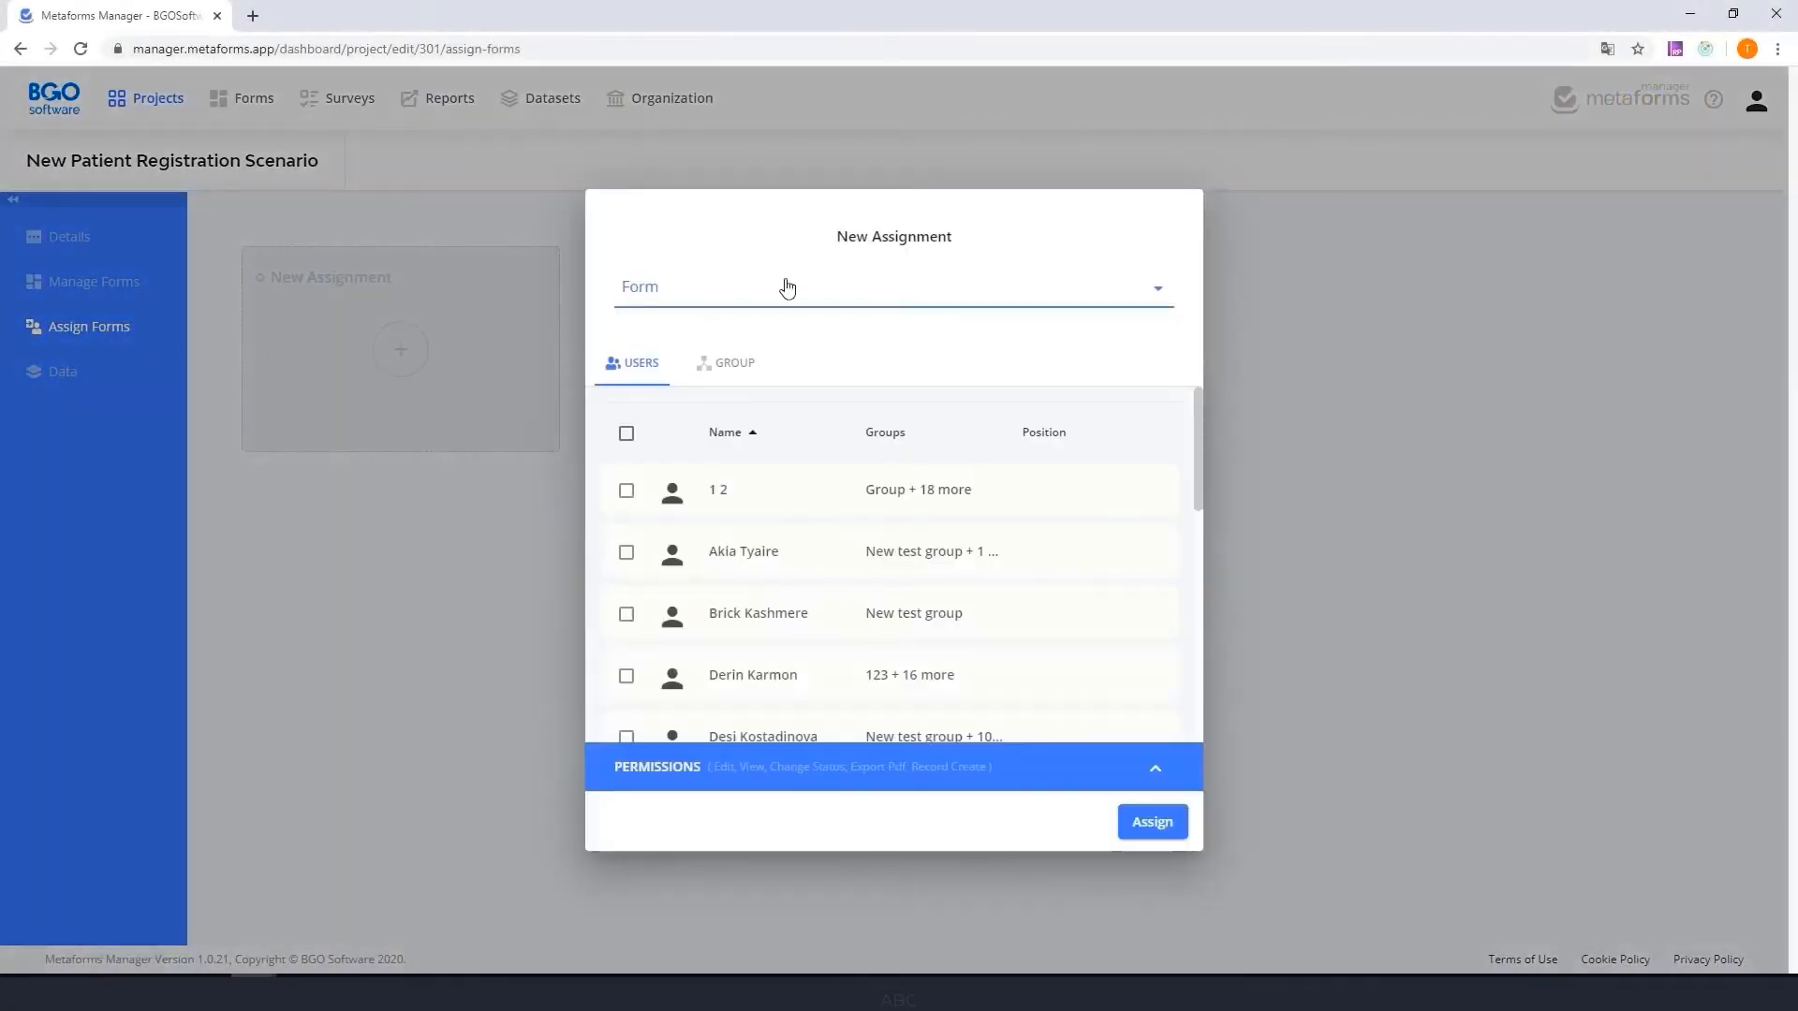
click(787, 287)
scroll(819, 590, down, 5)
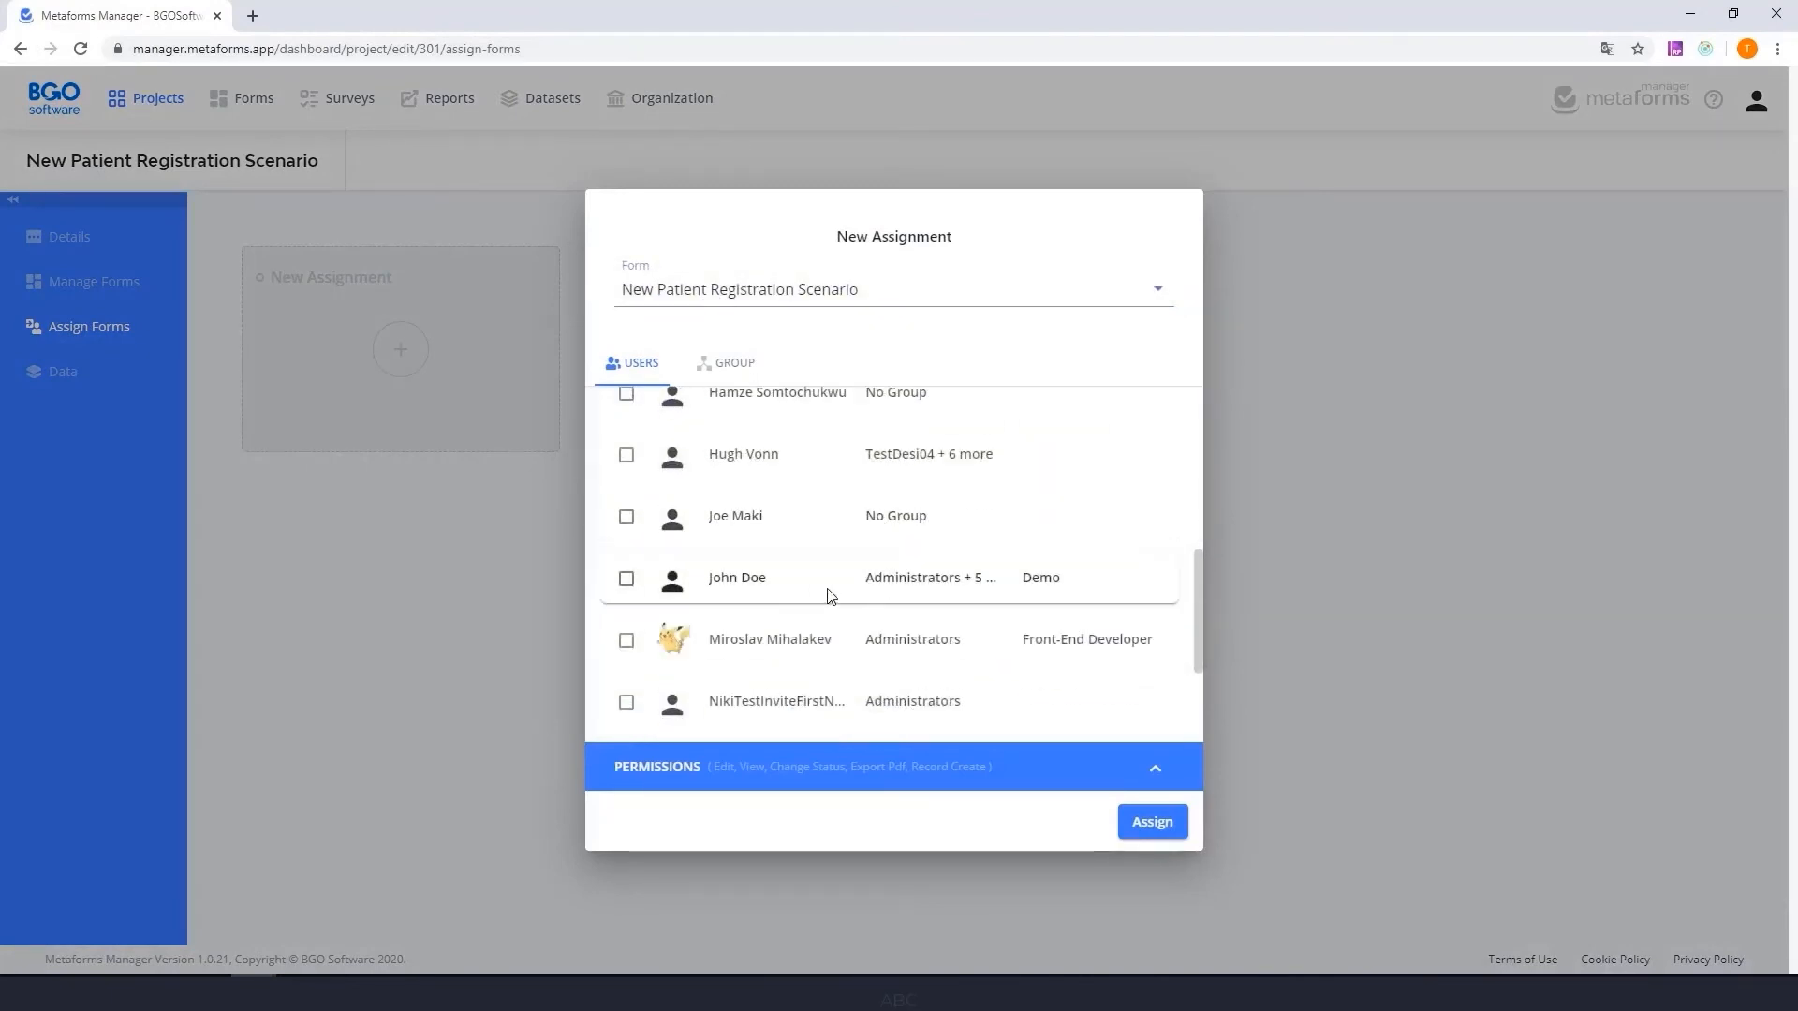
click(627, 578)
click(1155, 768)
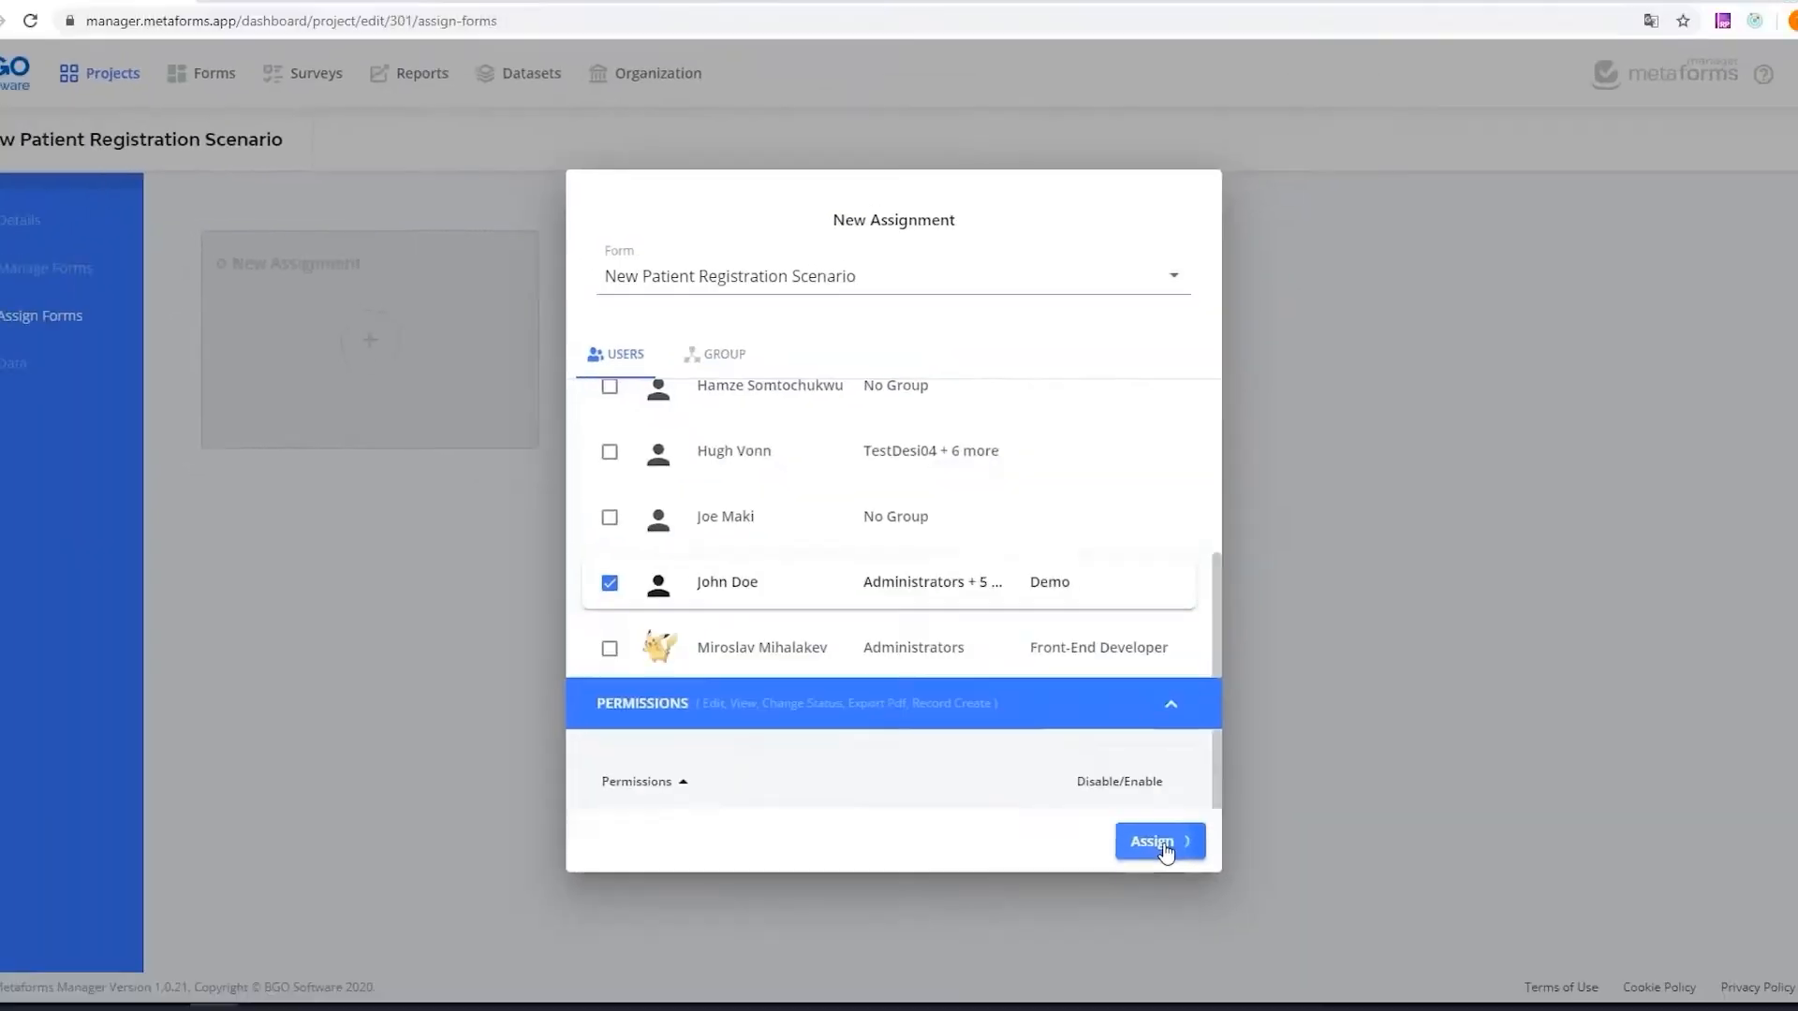
click(1246, 940)
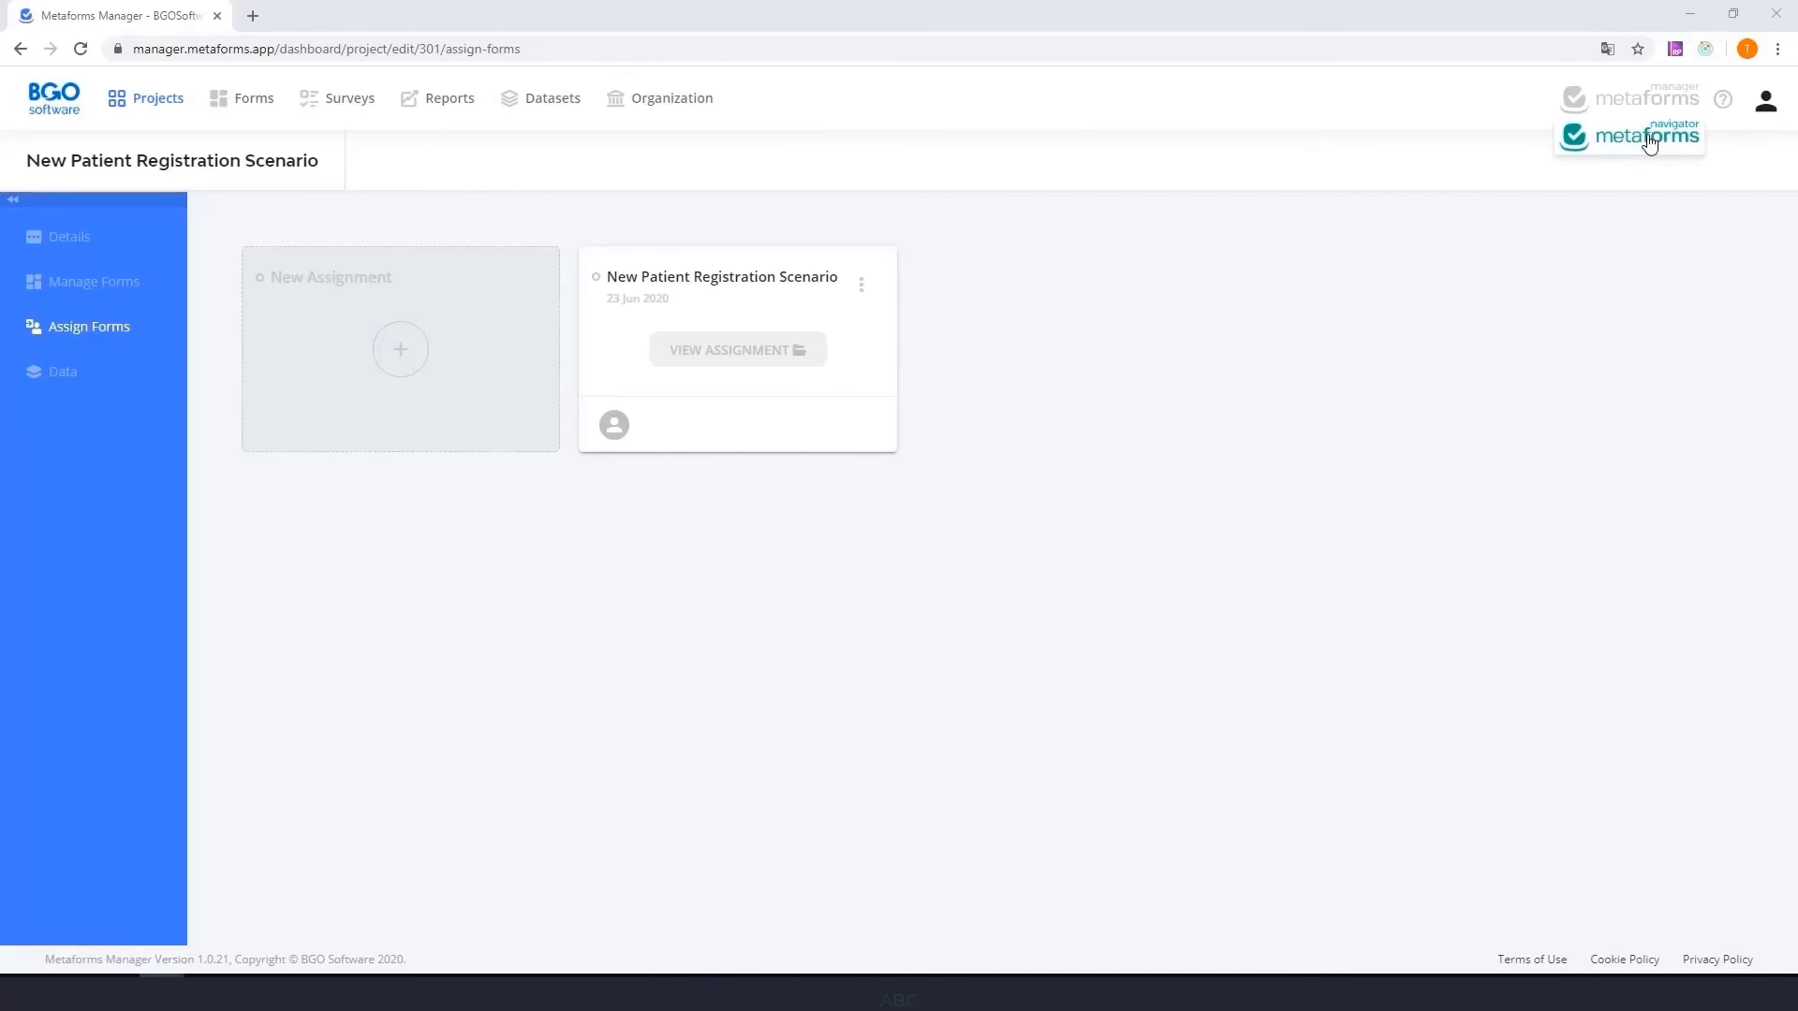
- Switch to Metaforms Navigator and open the New Patient Registration Scenario form
click(1650, 141)
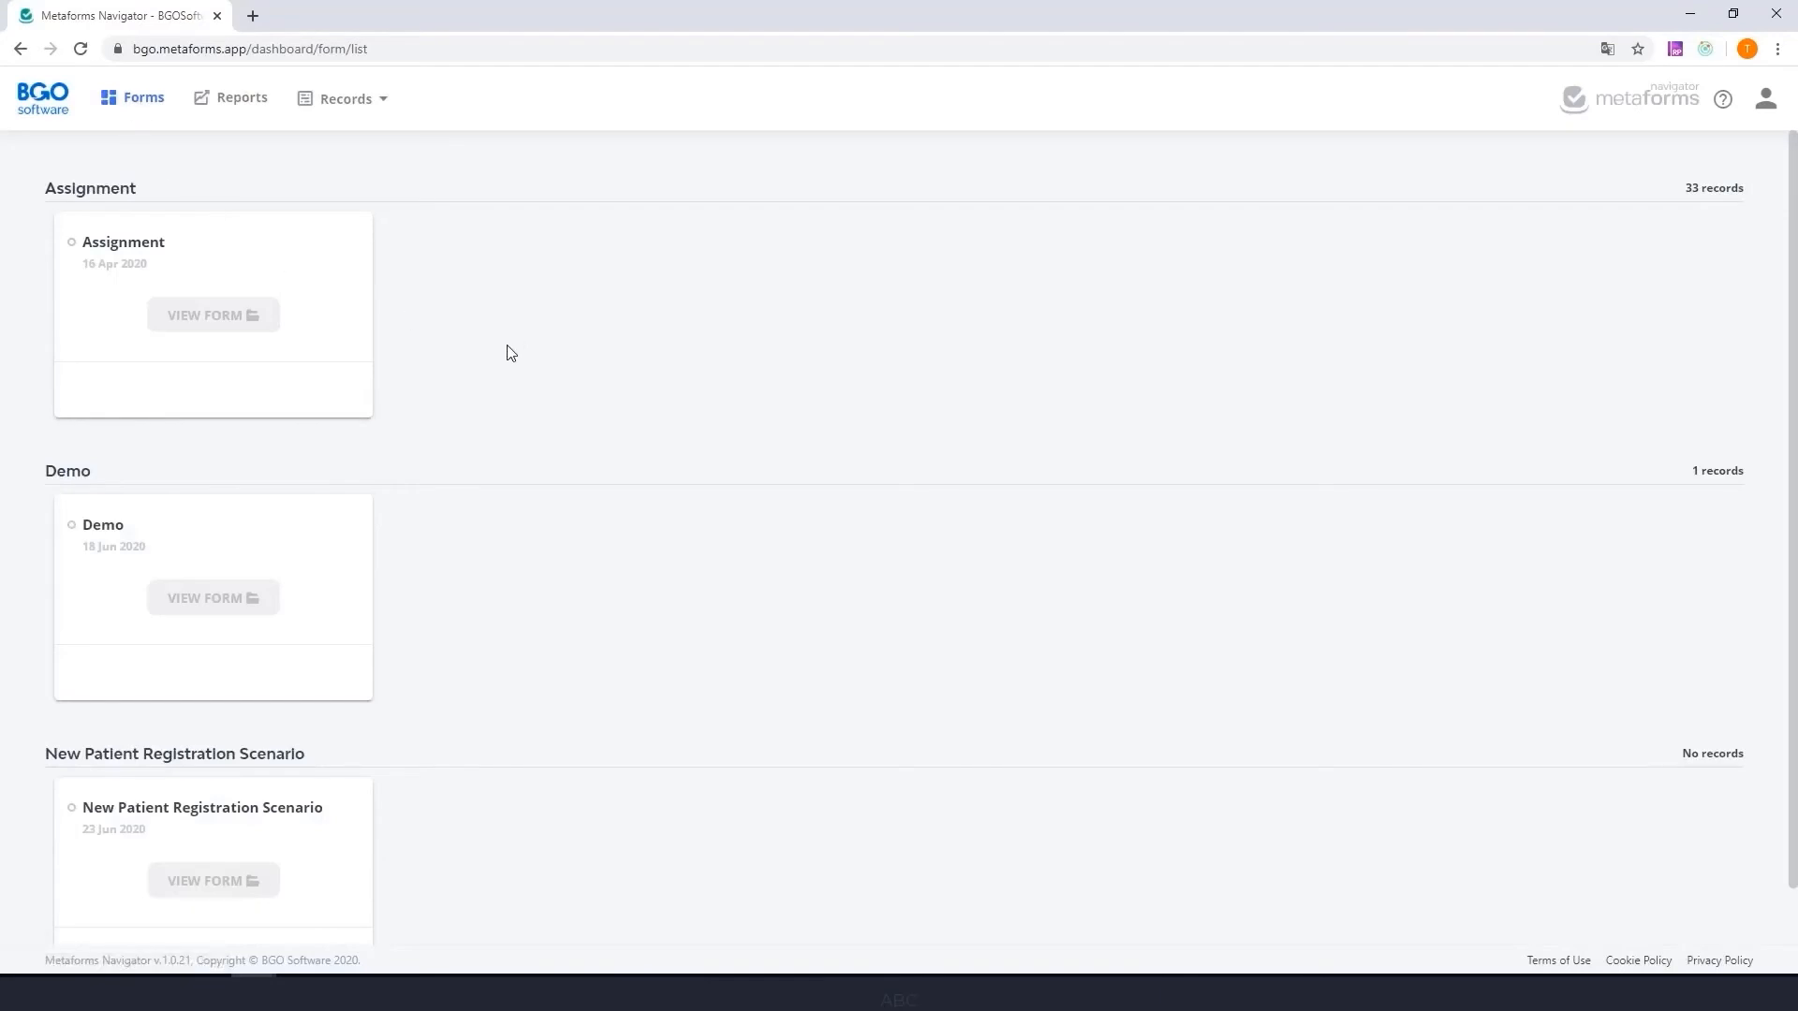
scroll(507, 353, down, 1)
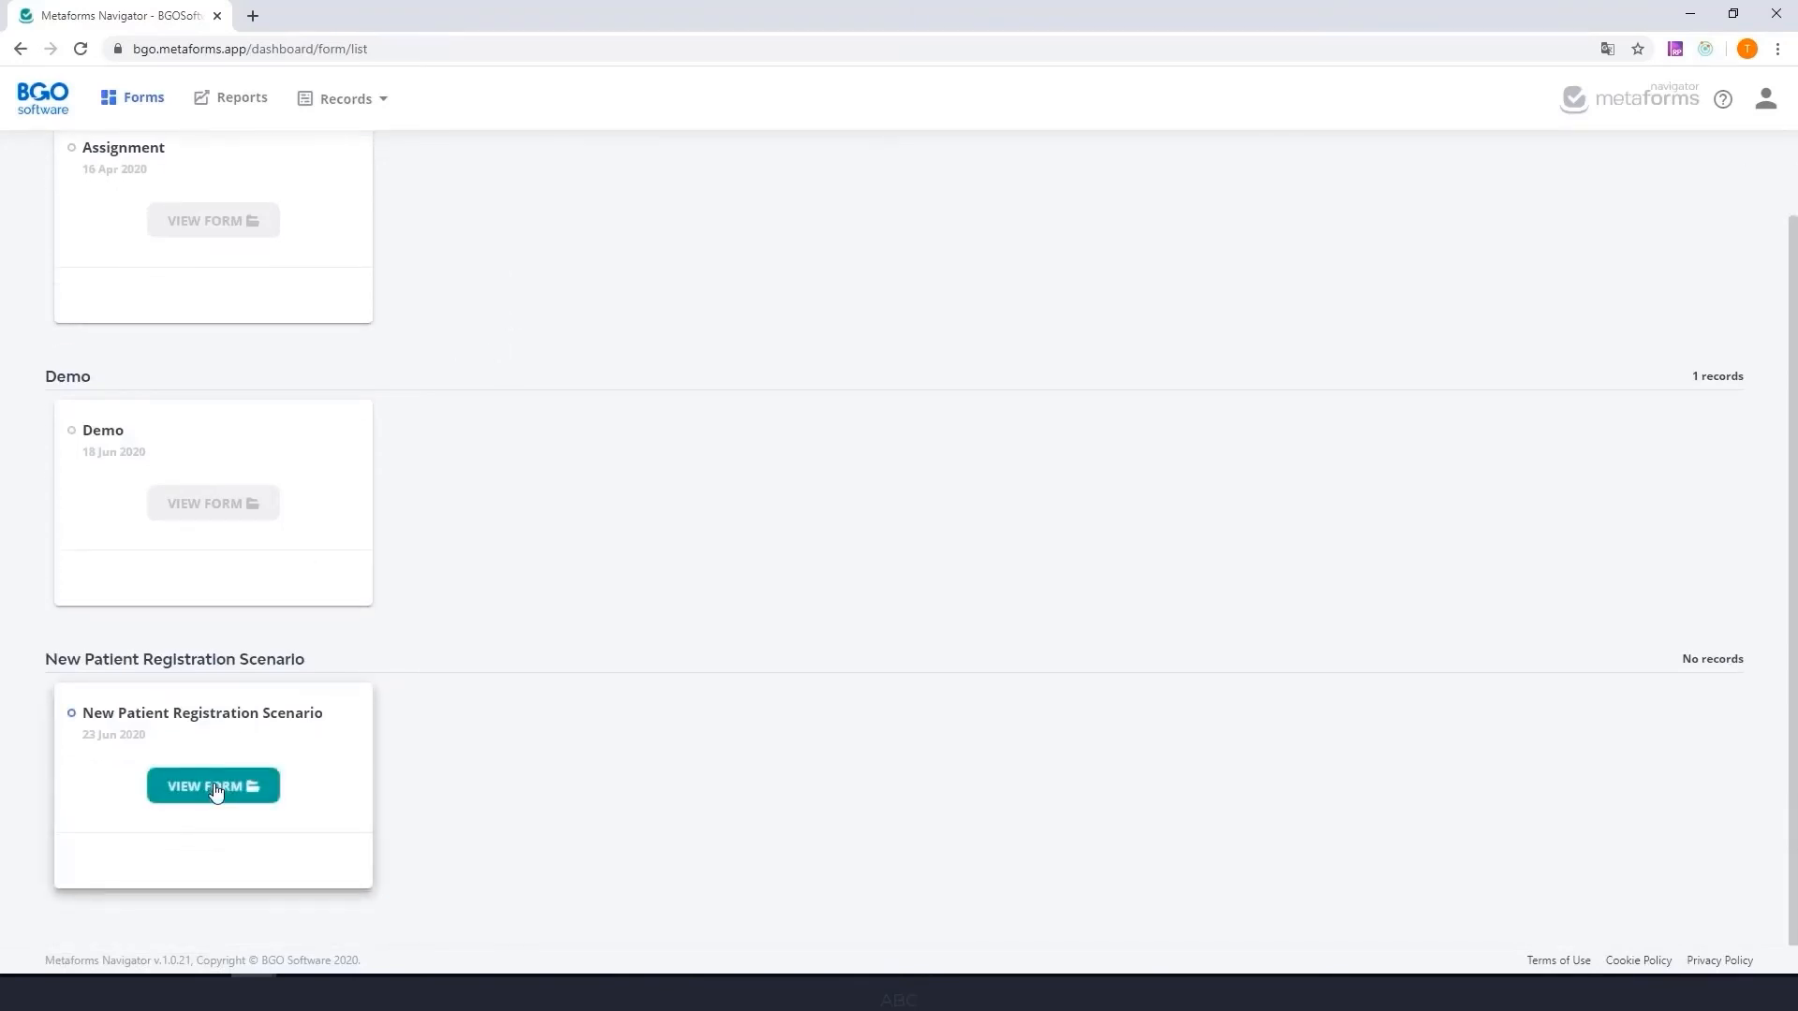
click(215, 790)
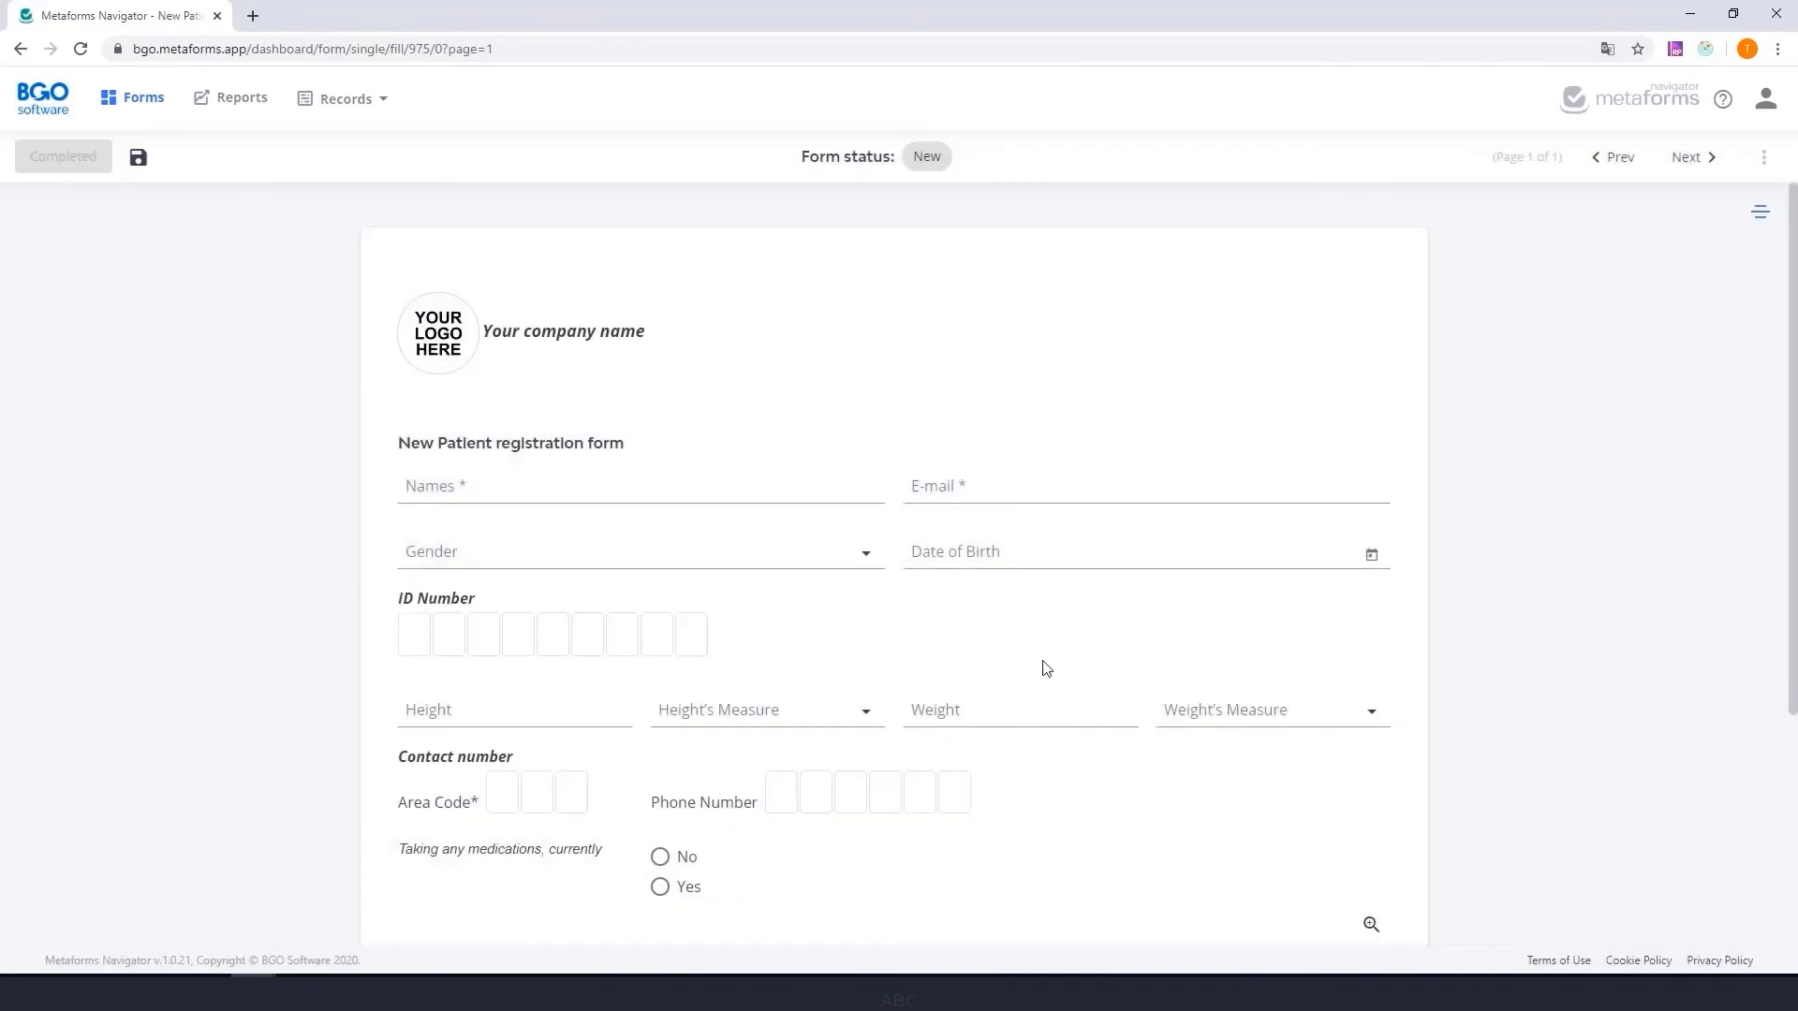
- Enter the patient's name, e-mail, birth date, ID and phone number, with gender Male, height 69 ft,in and weight 176 lbs
scroll(833, 648, down, 1)
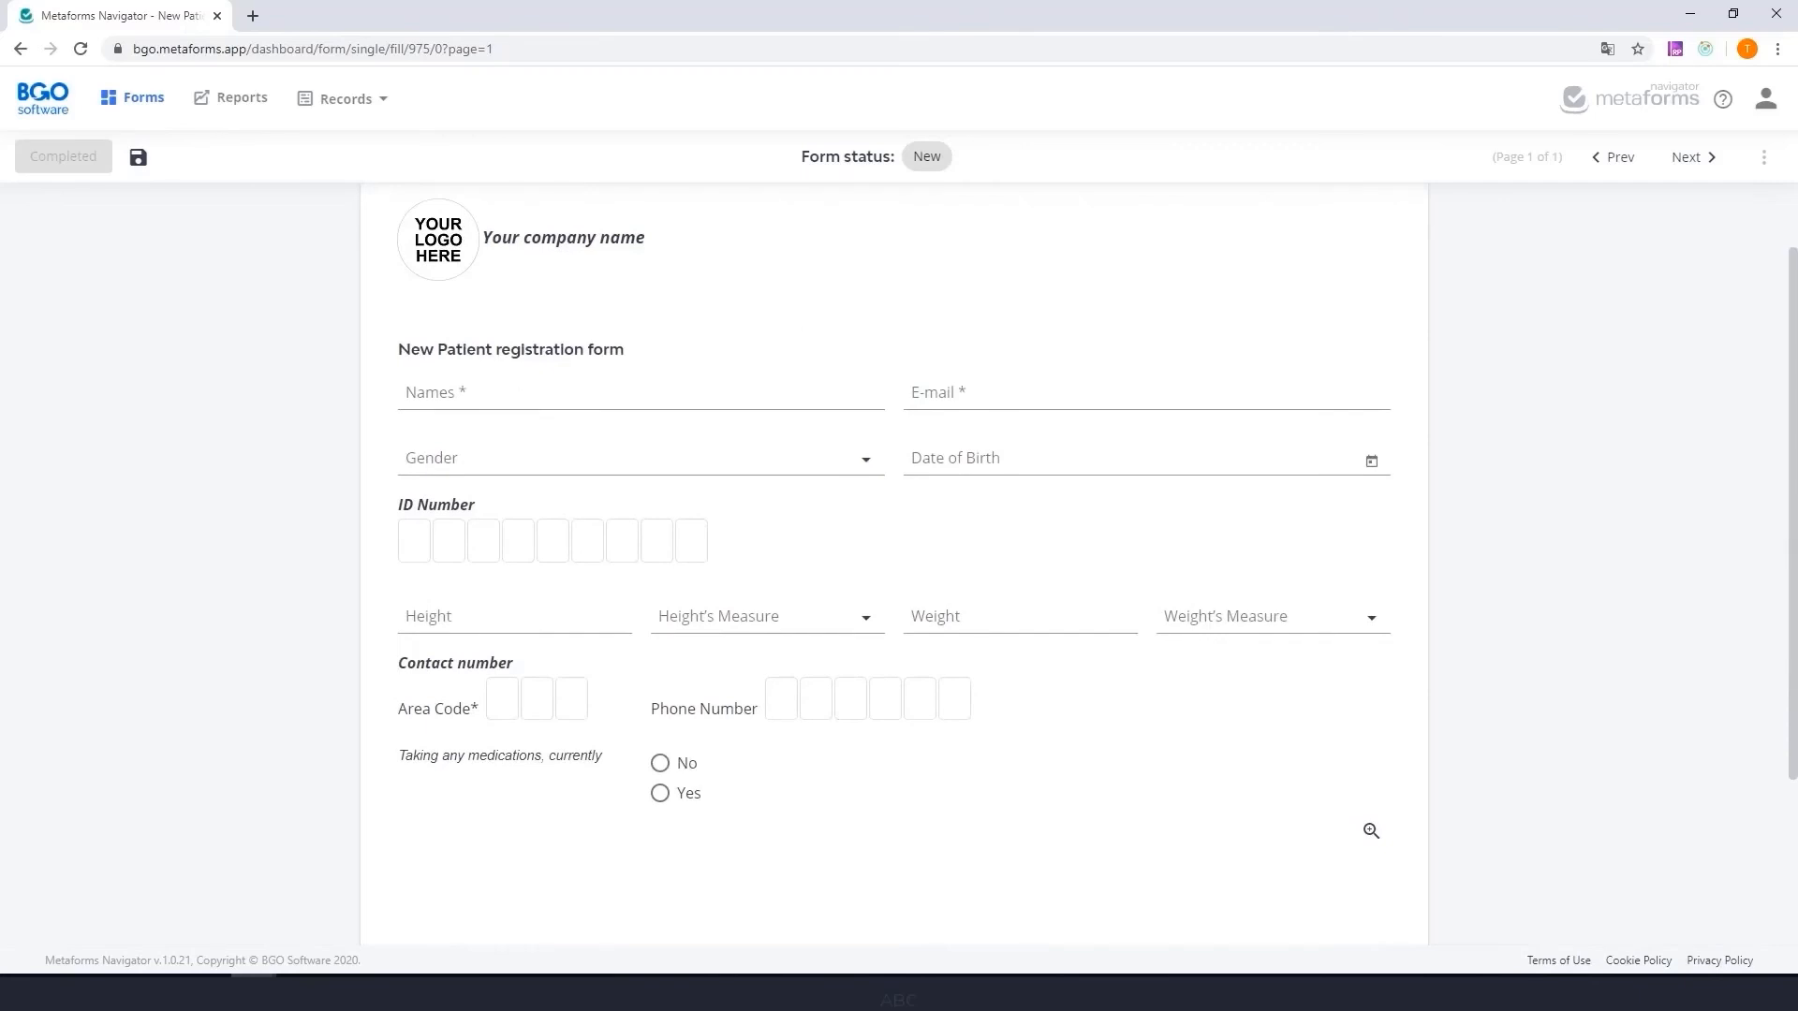
key(alt+Tab)
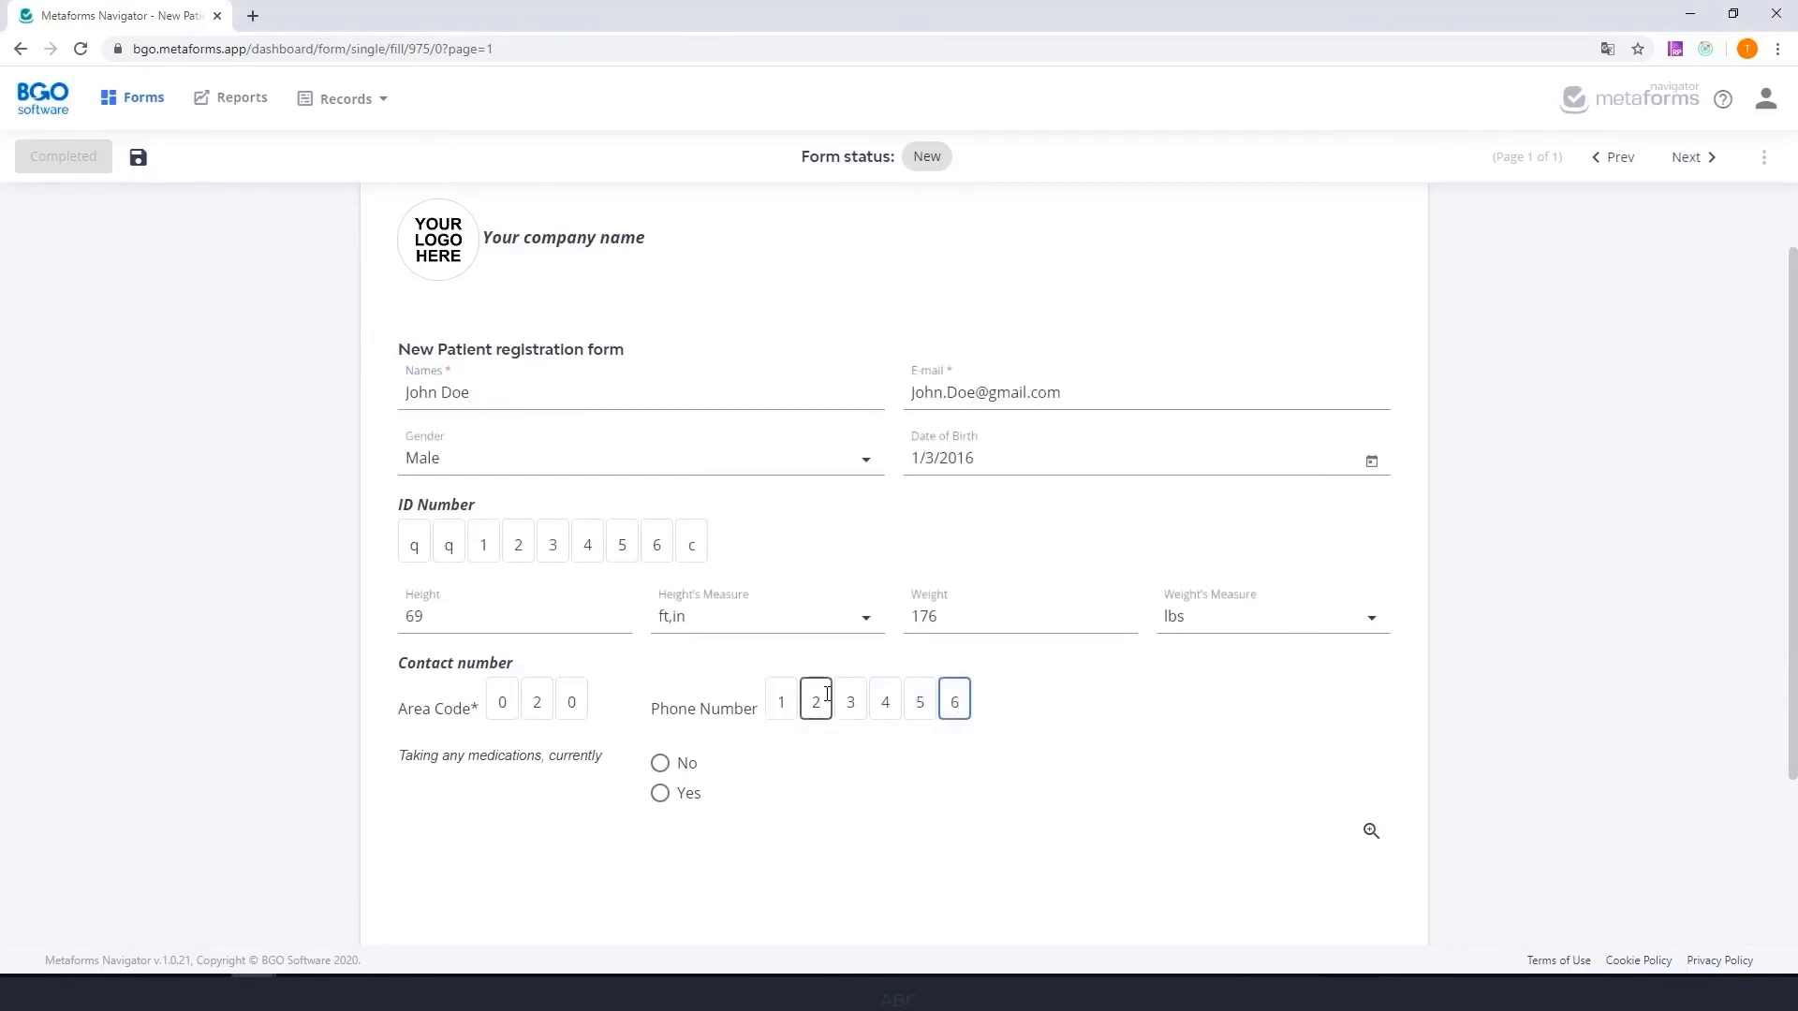
- Try the No answer for the current medications question and set it to Yes
scroll(1031, 739, down, 2)
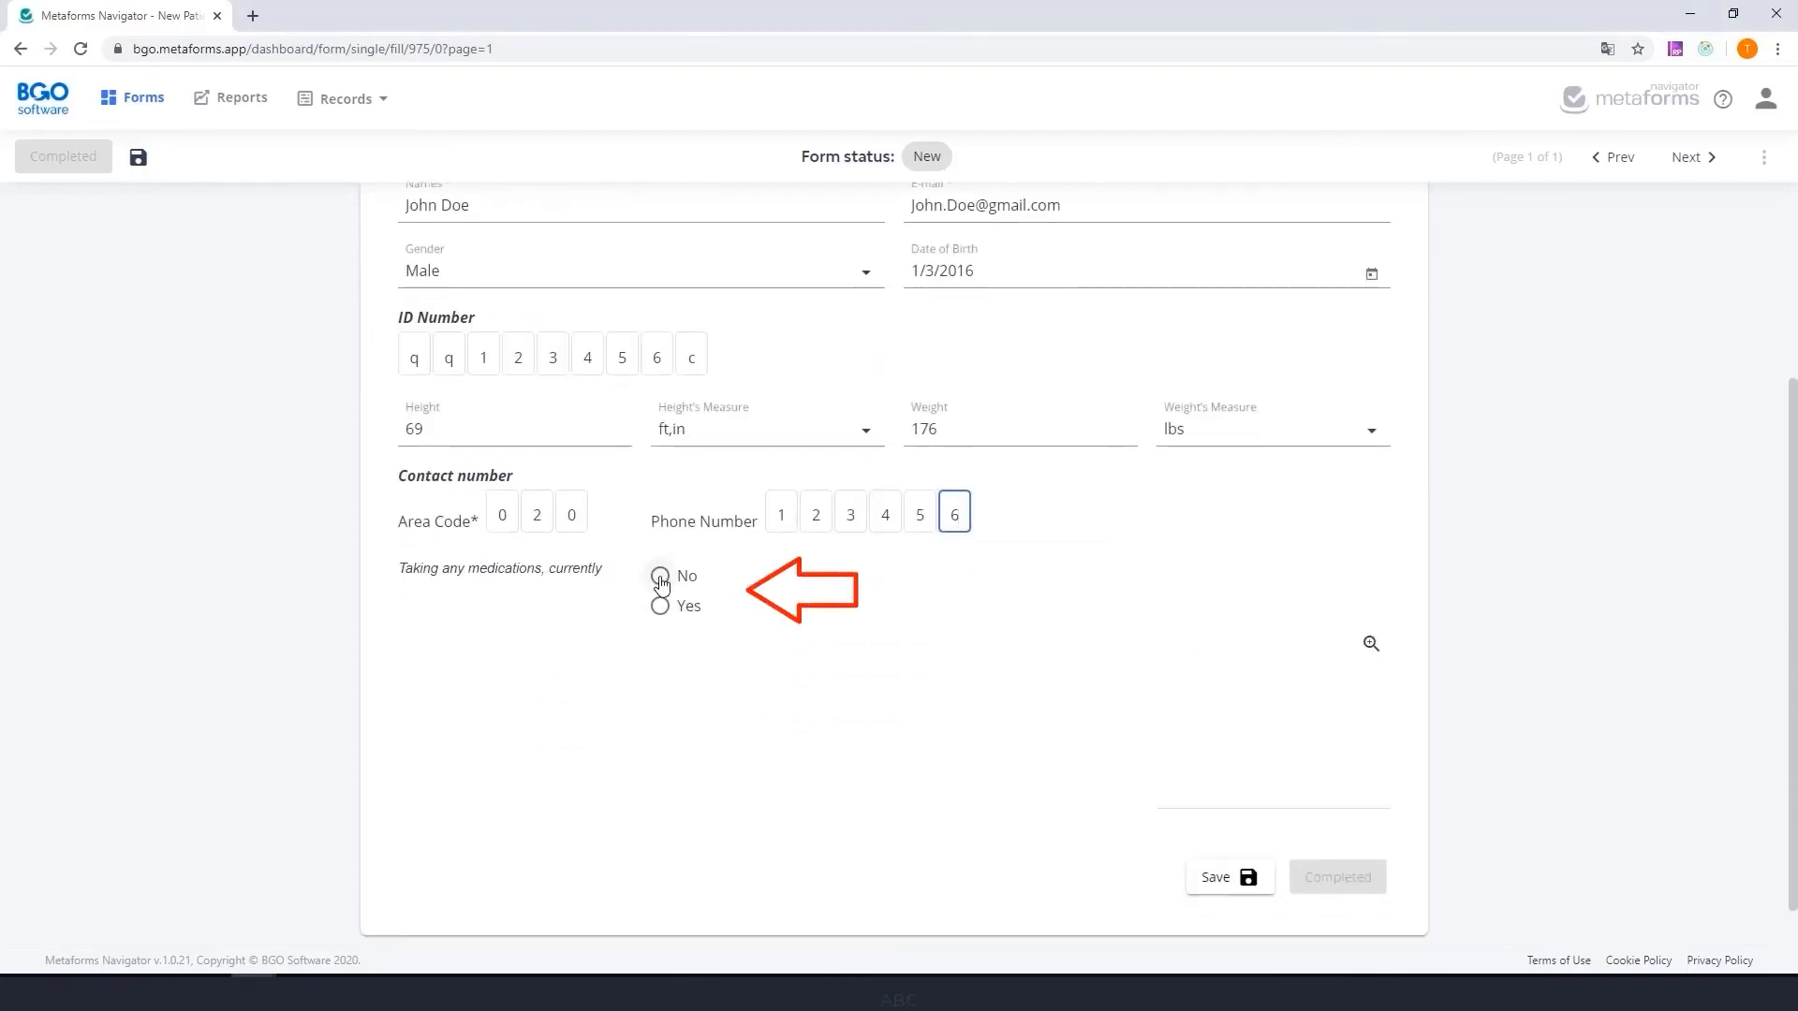
click(662, 580)
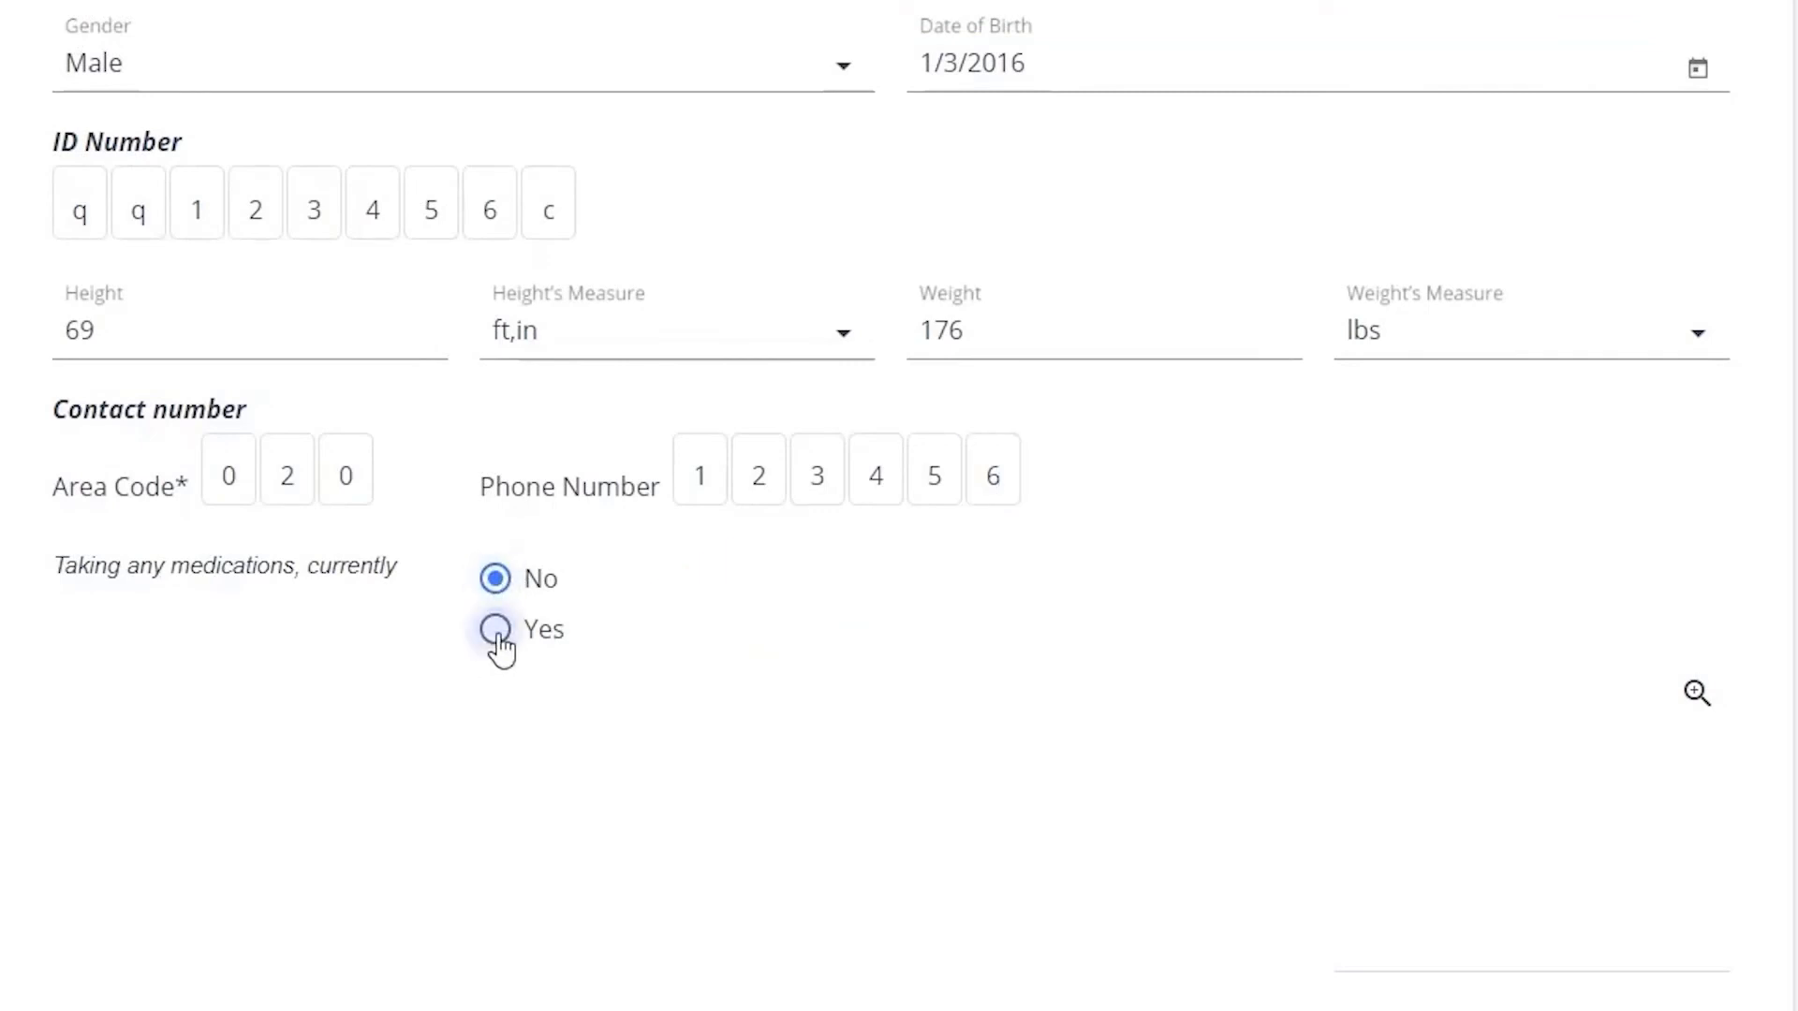
click(495, 631)
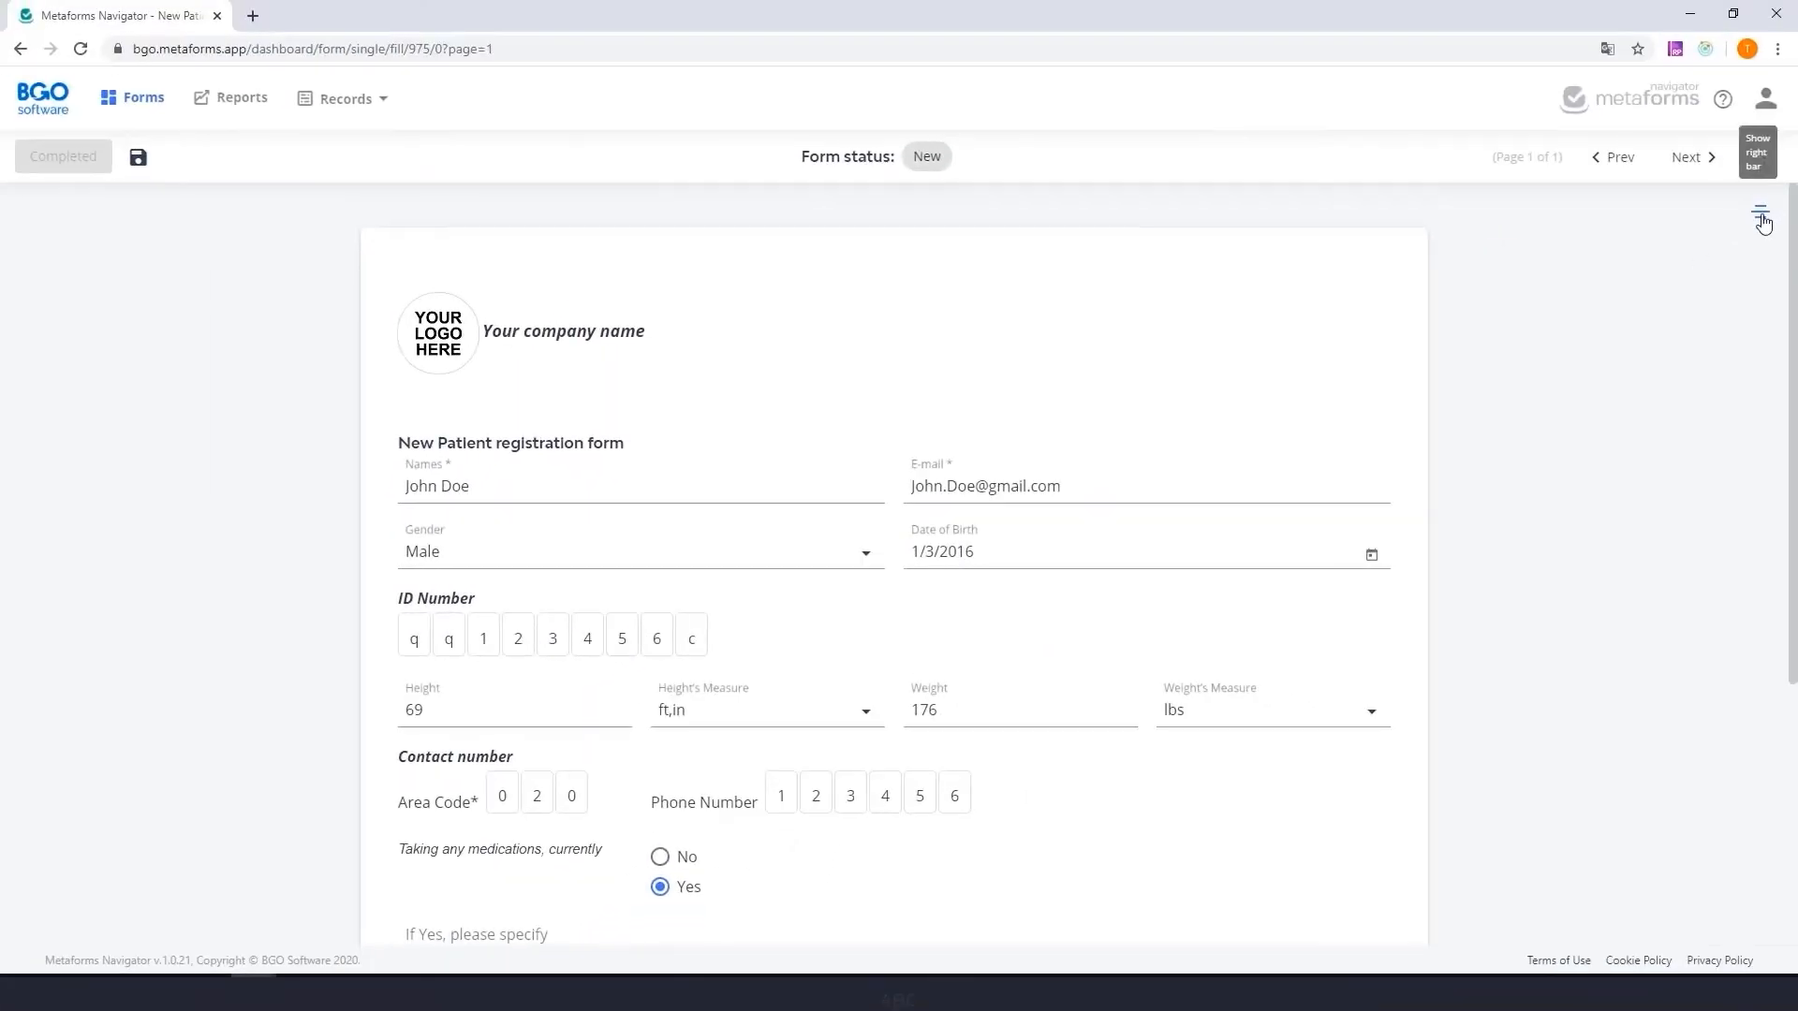
- Show the form's page overview and hide it again
click(1757, 216)
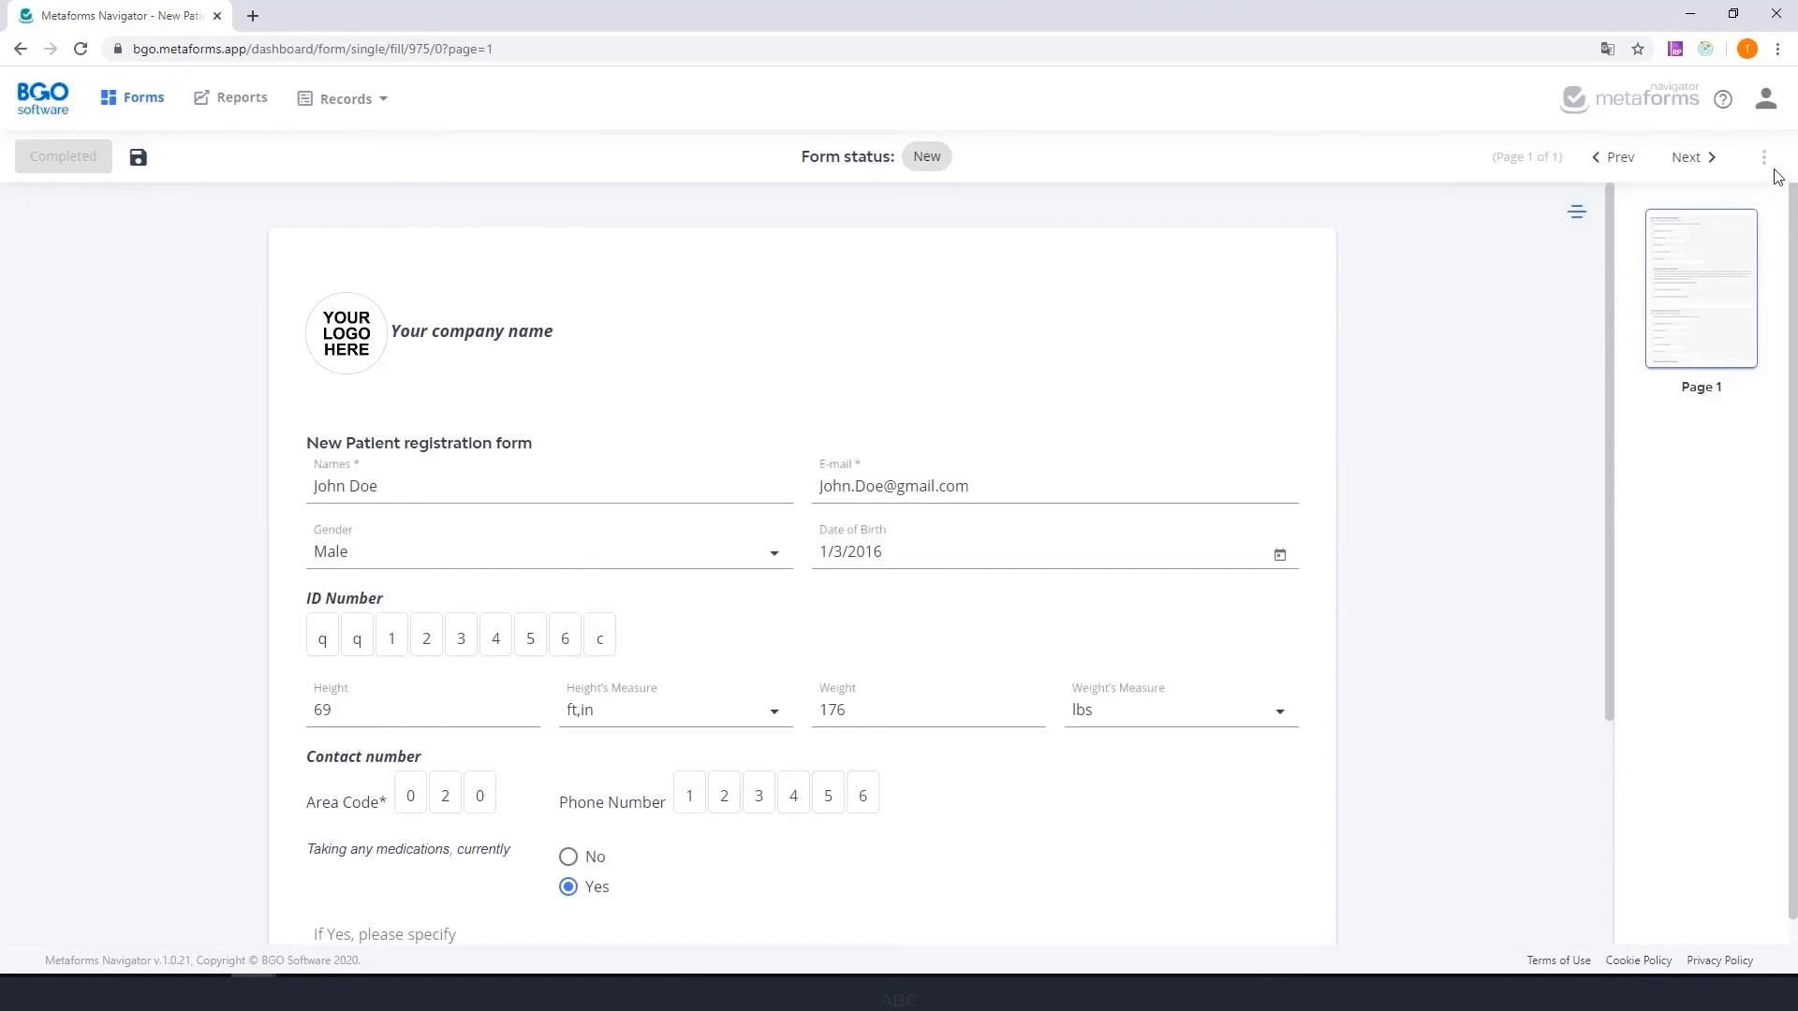
click(1579, 213)
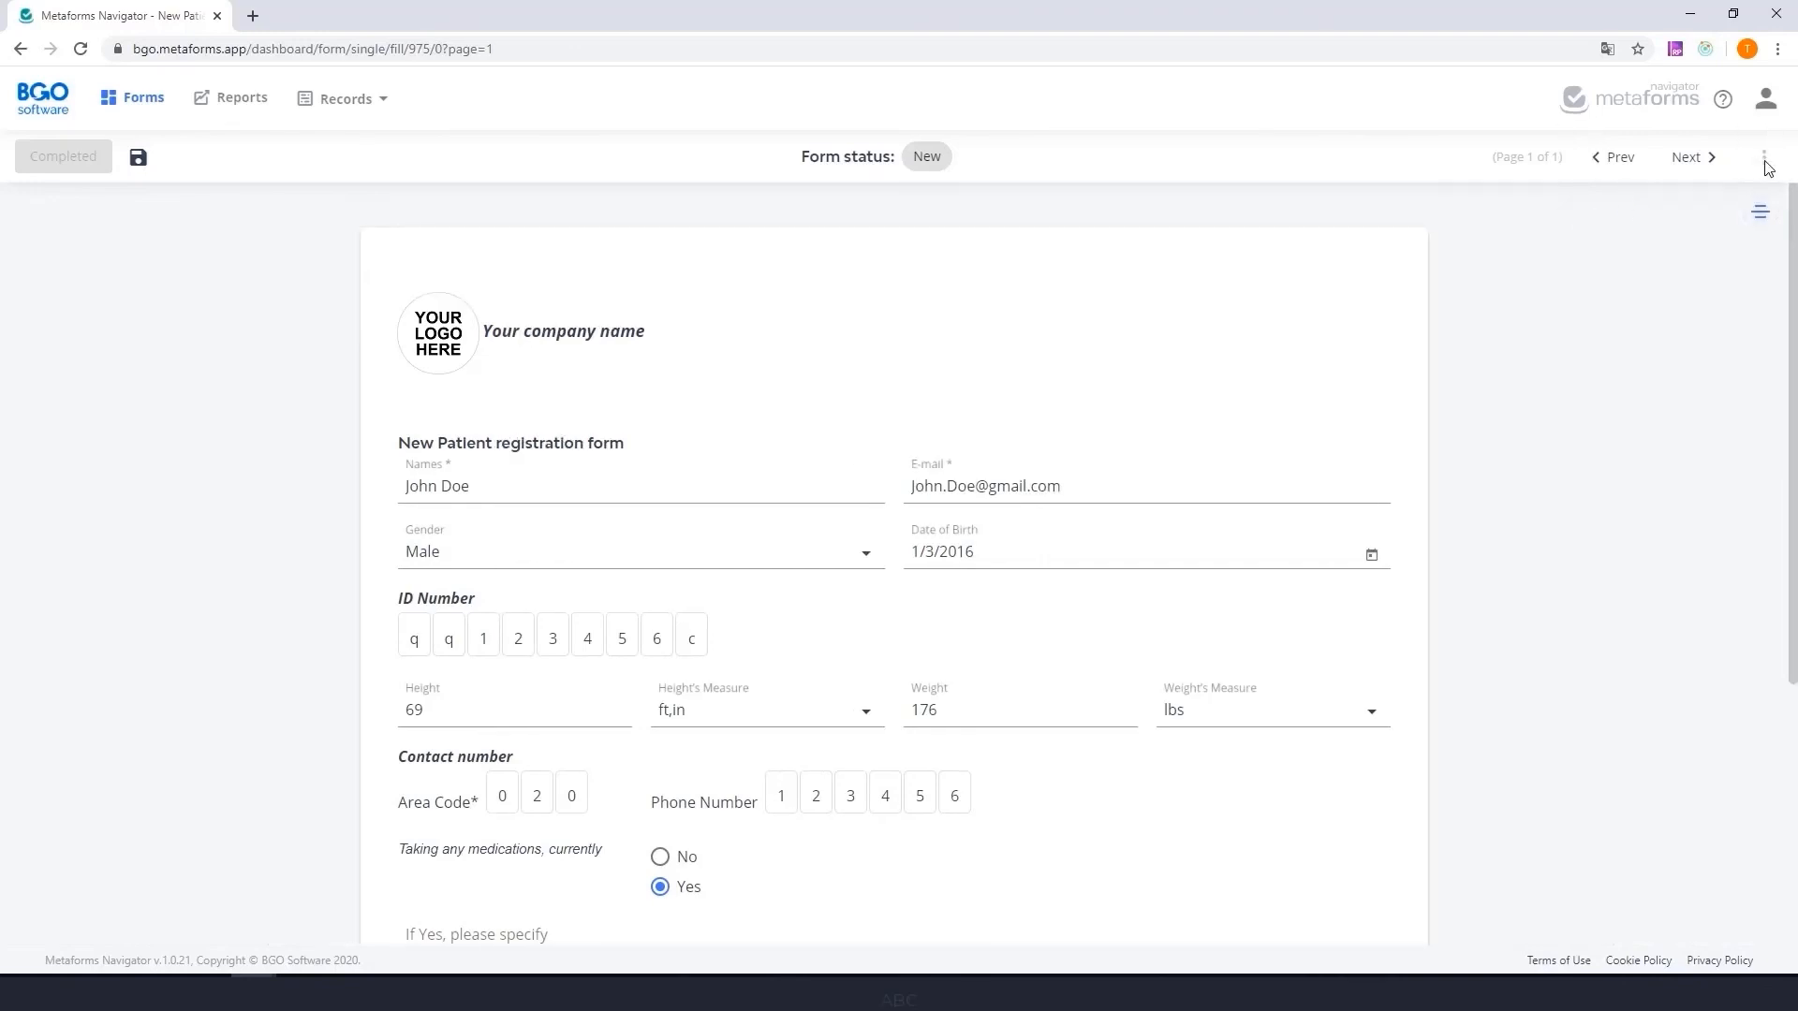
- Save the filled-in patient registration form as a record and show its export options
click(139, 160)
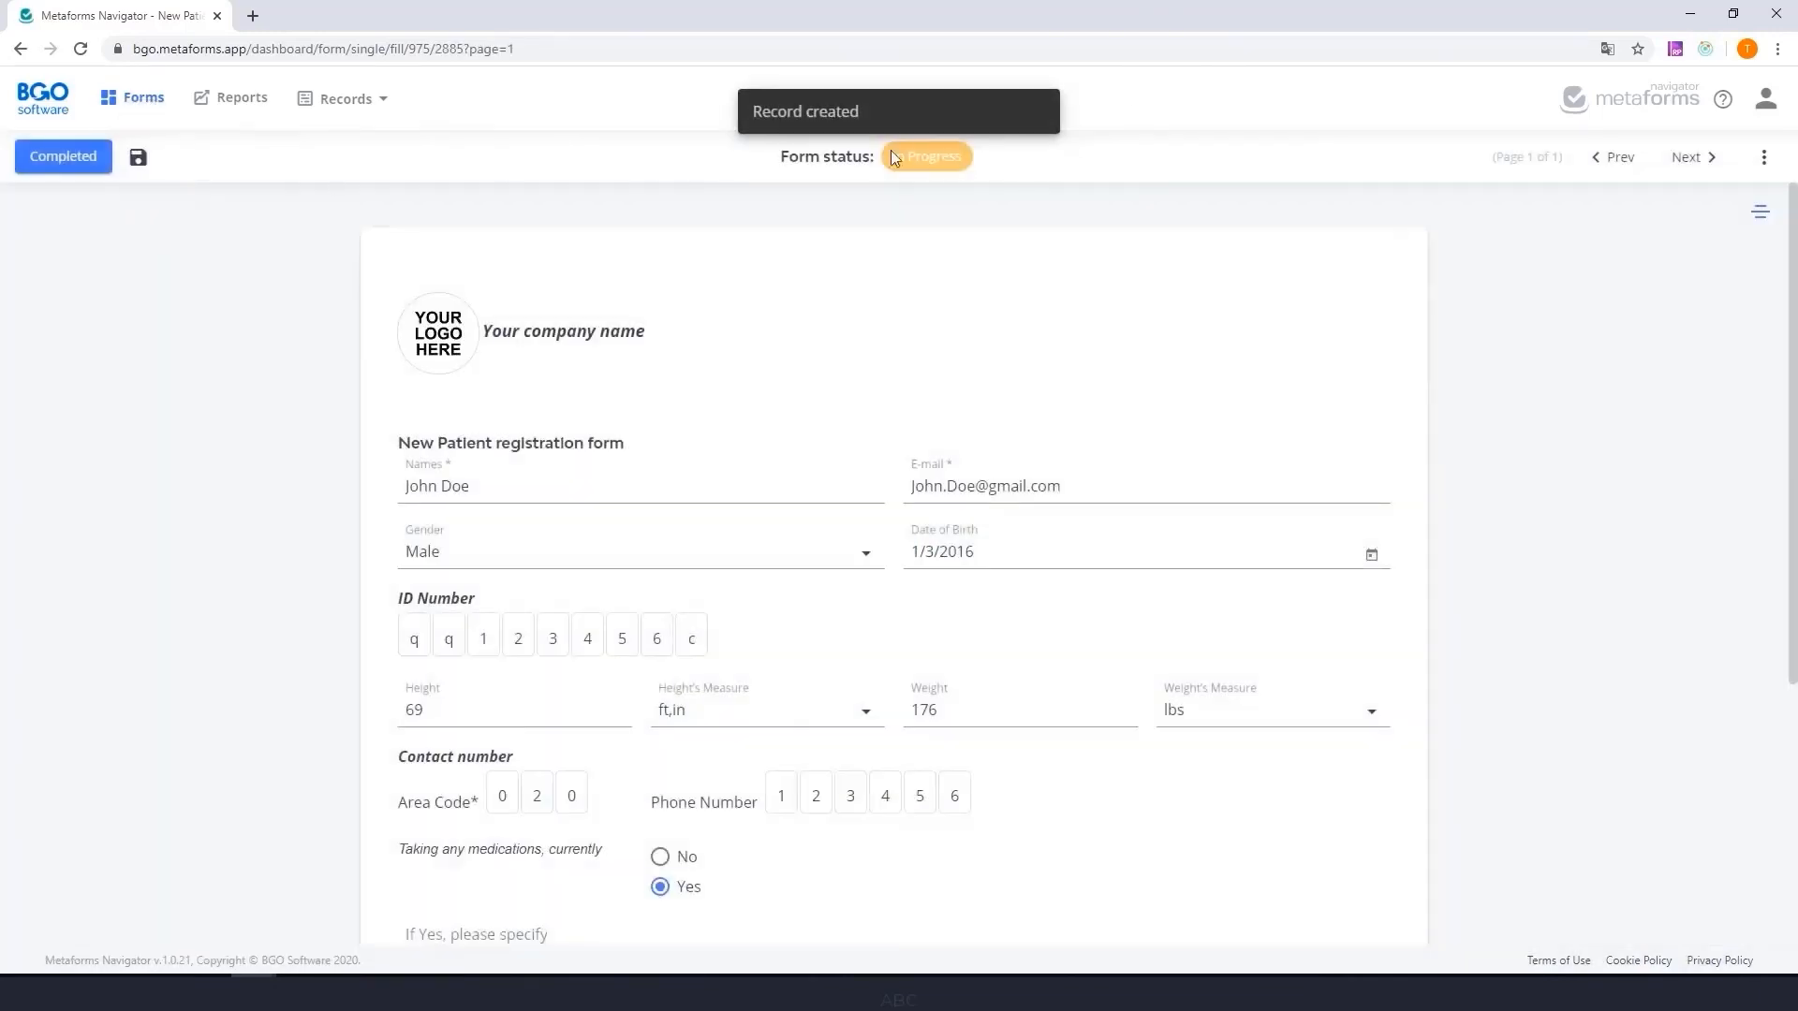
click(1765, 160)
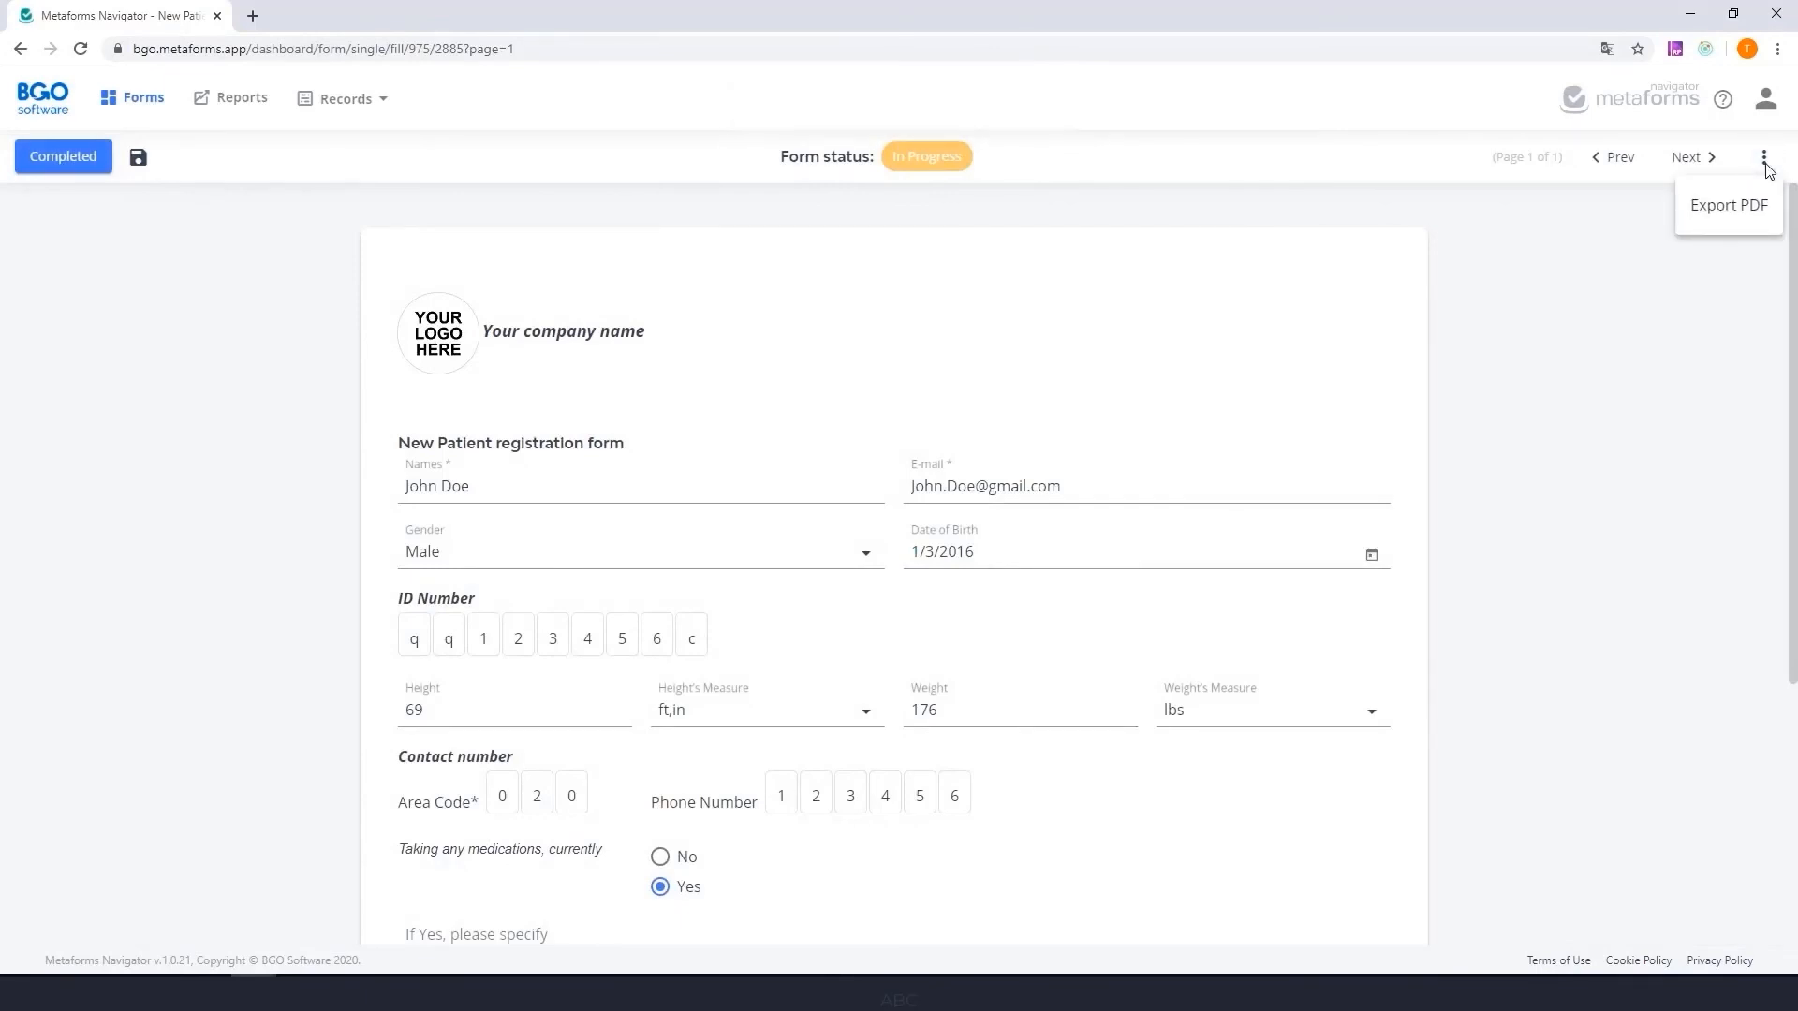
click(1766, 166)
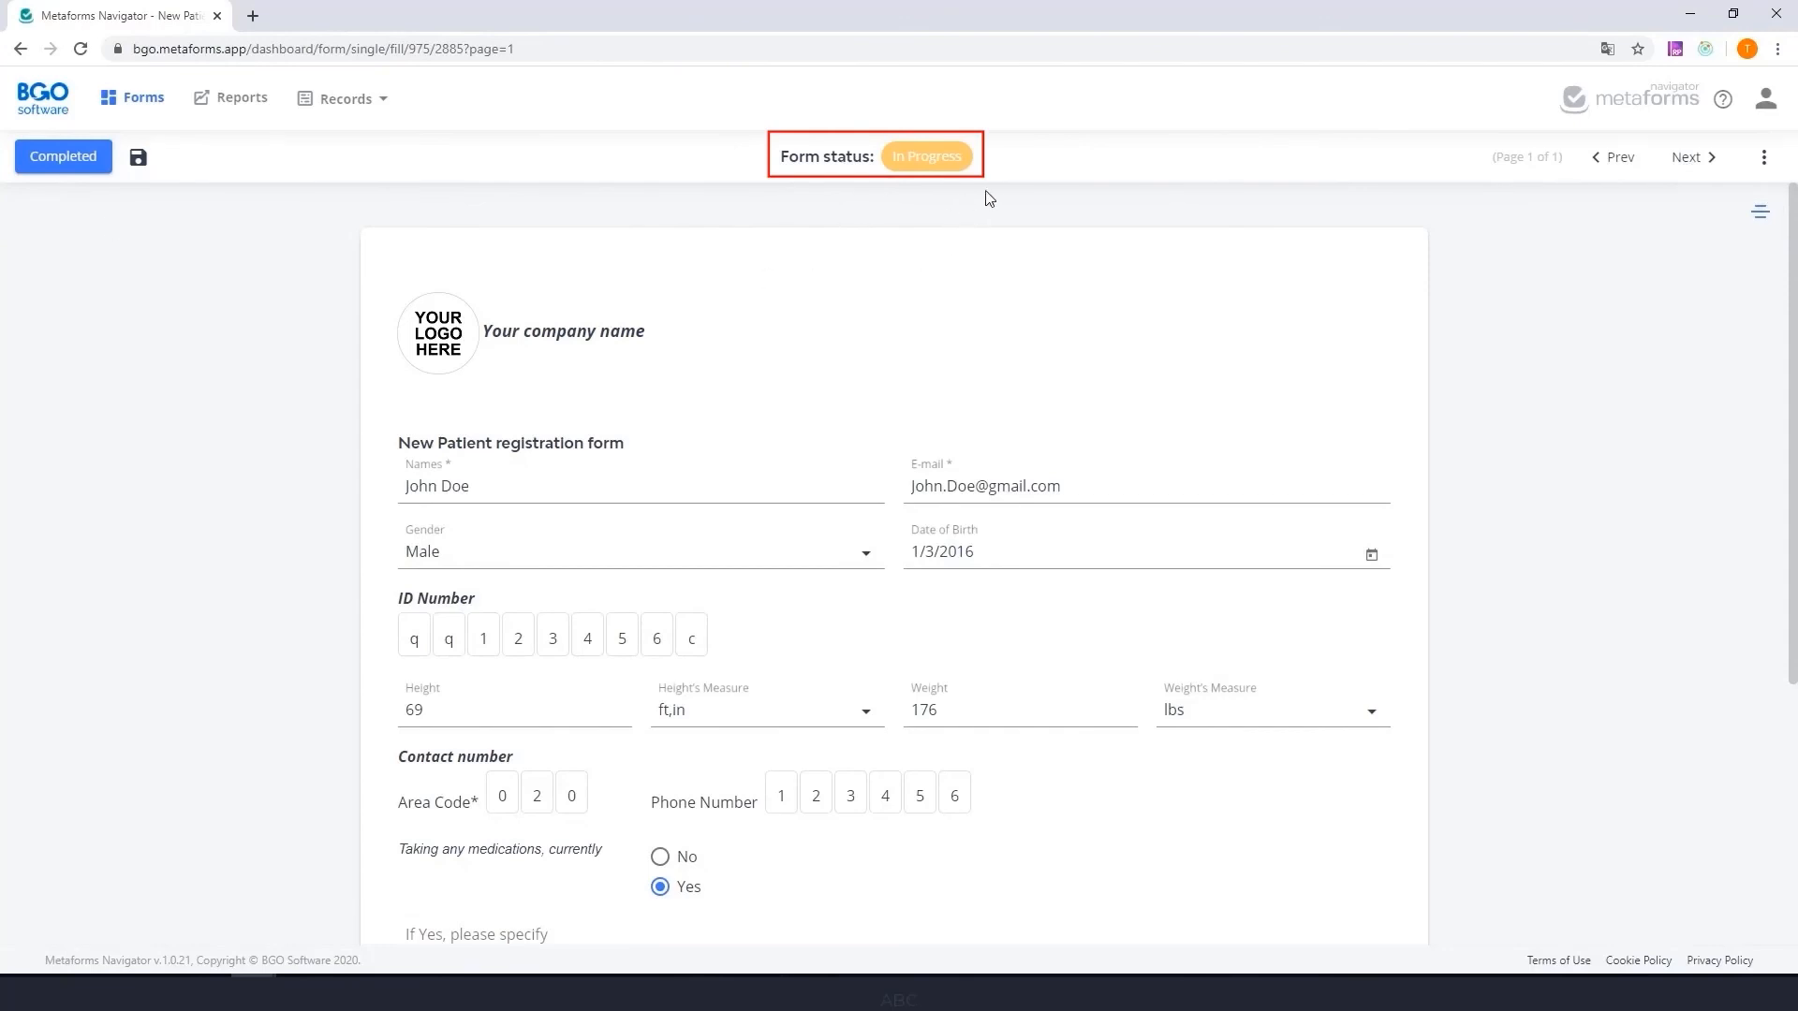
- Mark the saved patient registration form as completed and confirm the completion
scroll(1120, 673, down, 4)
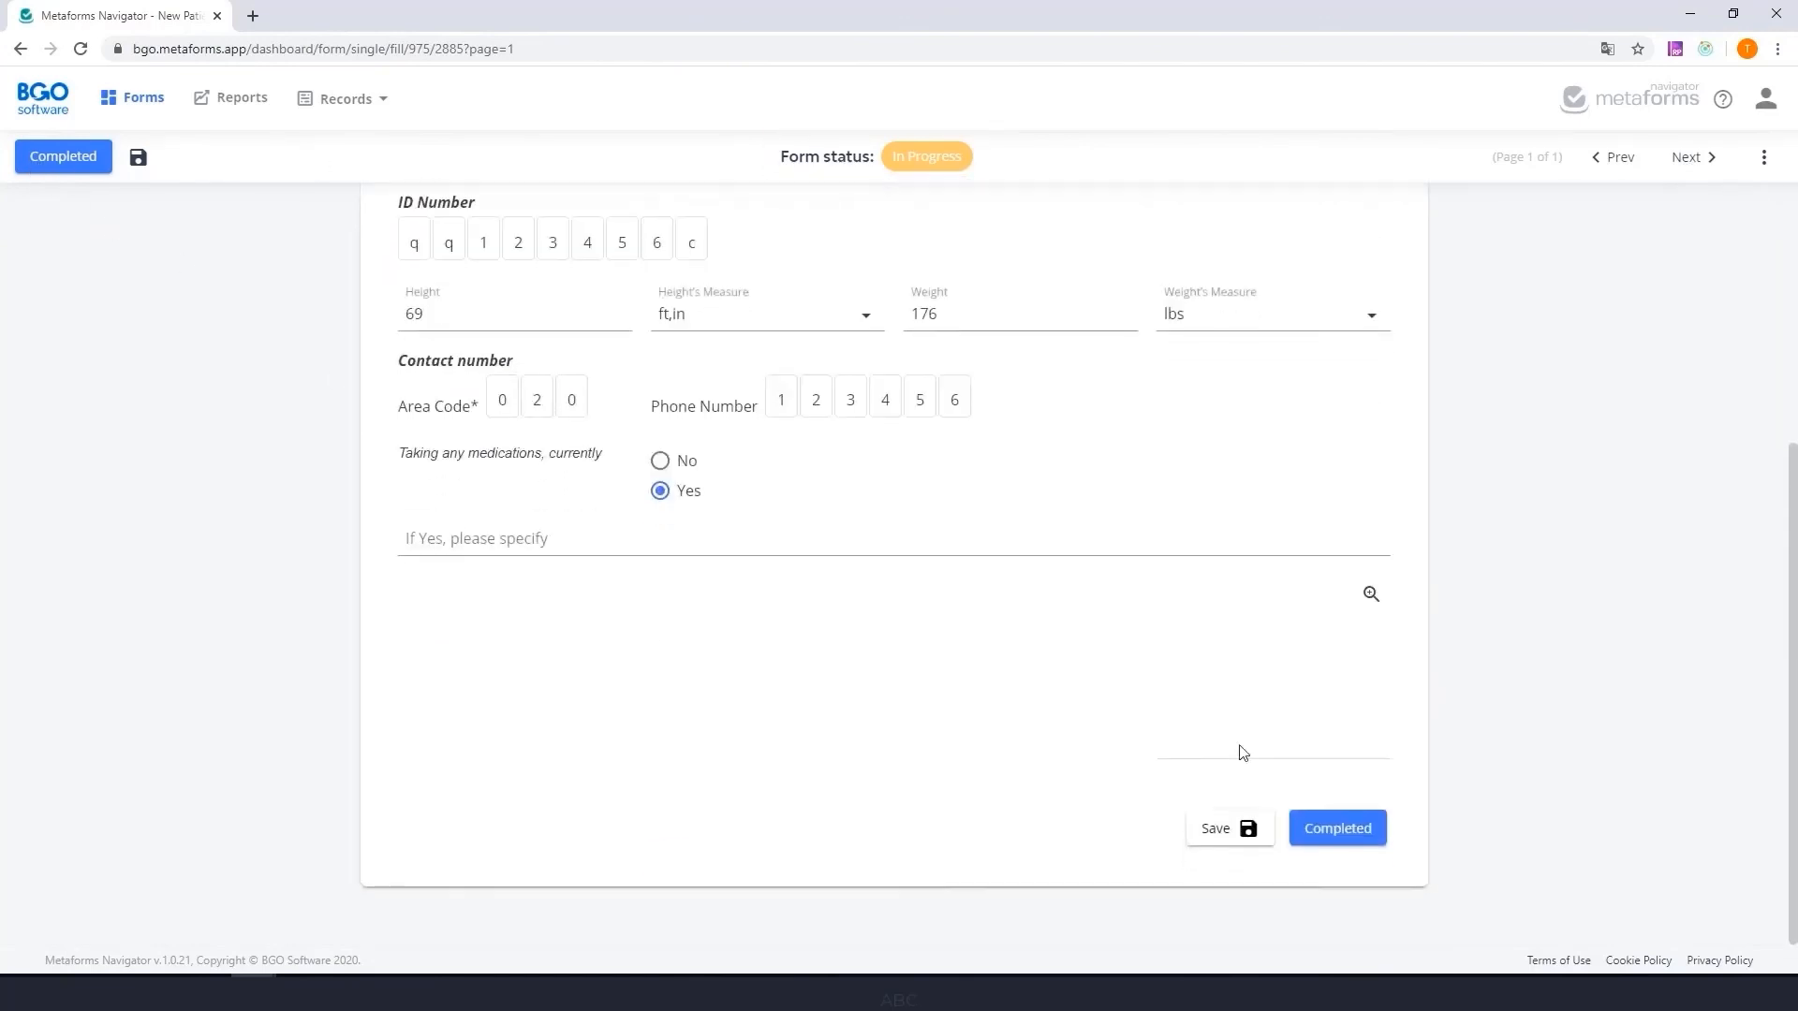
click(1336, 829)
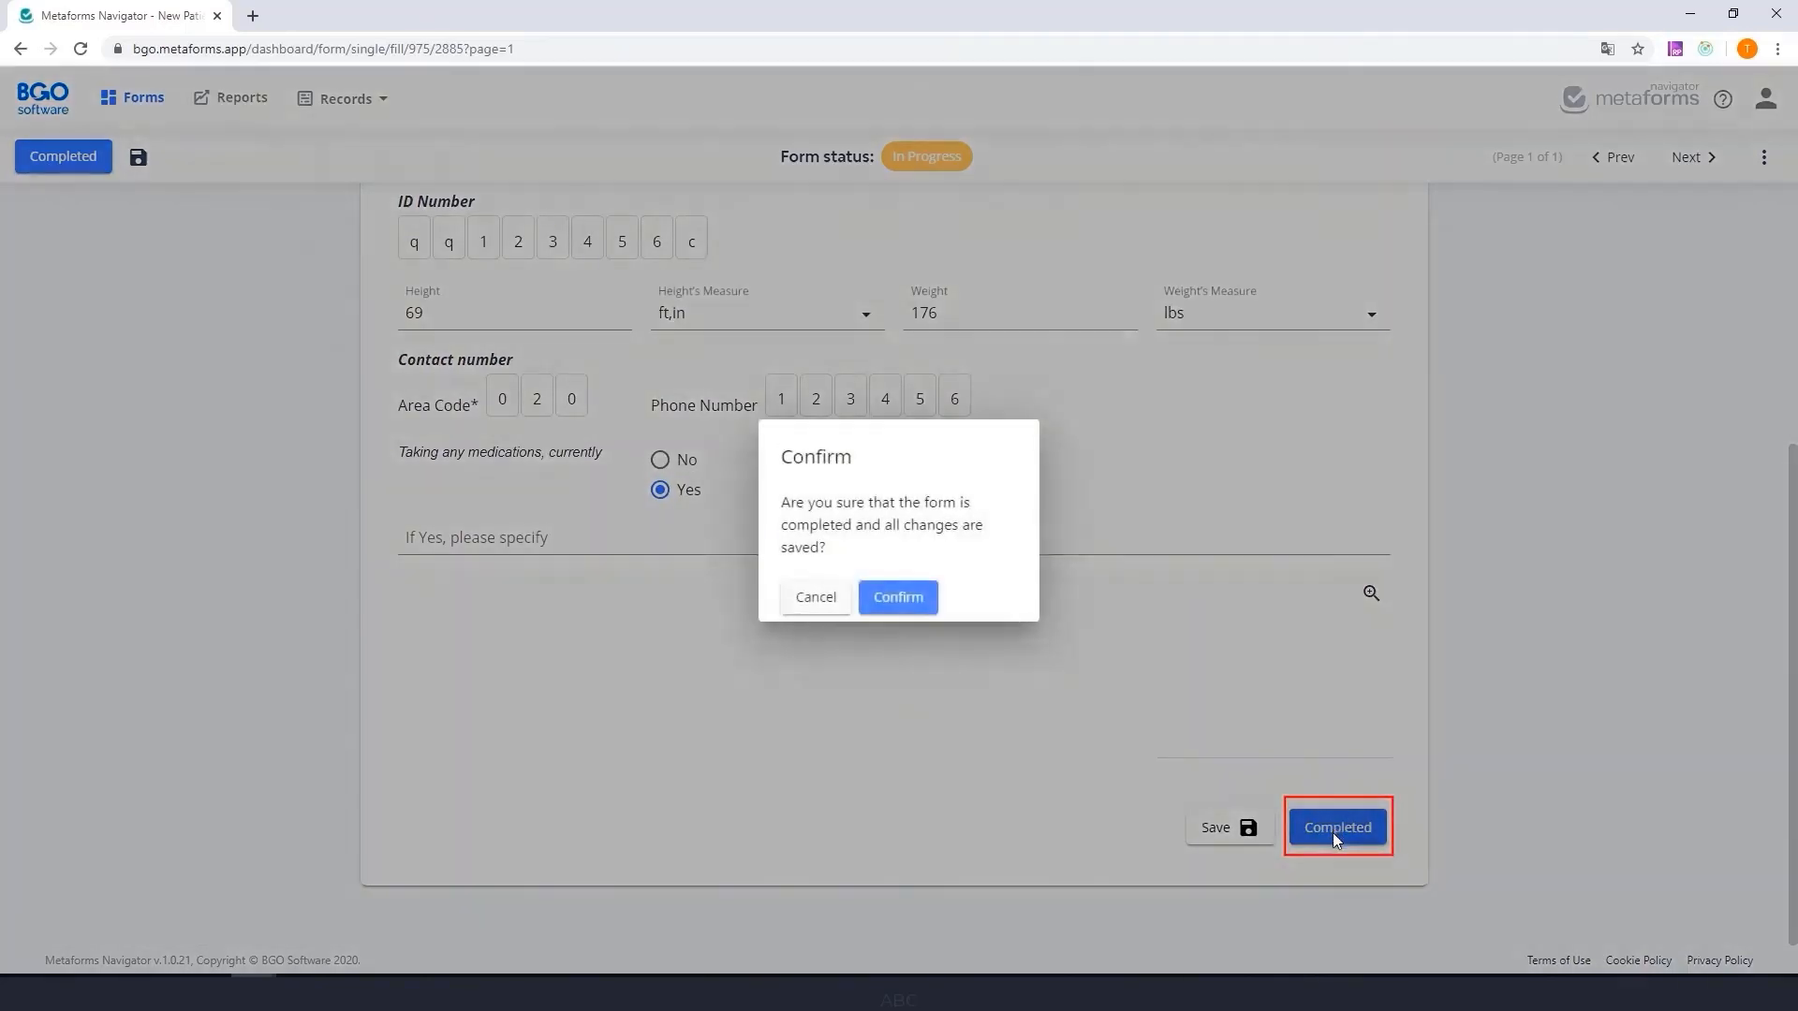
click(885, 597)
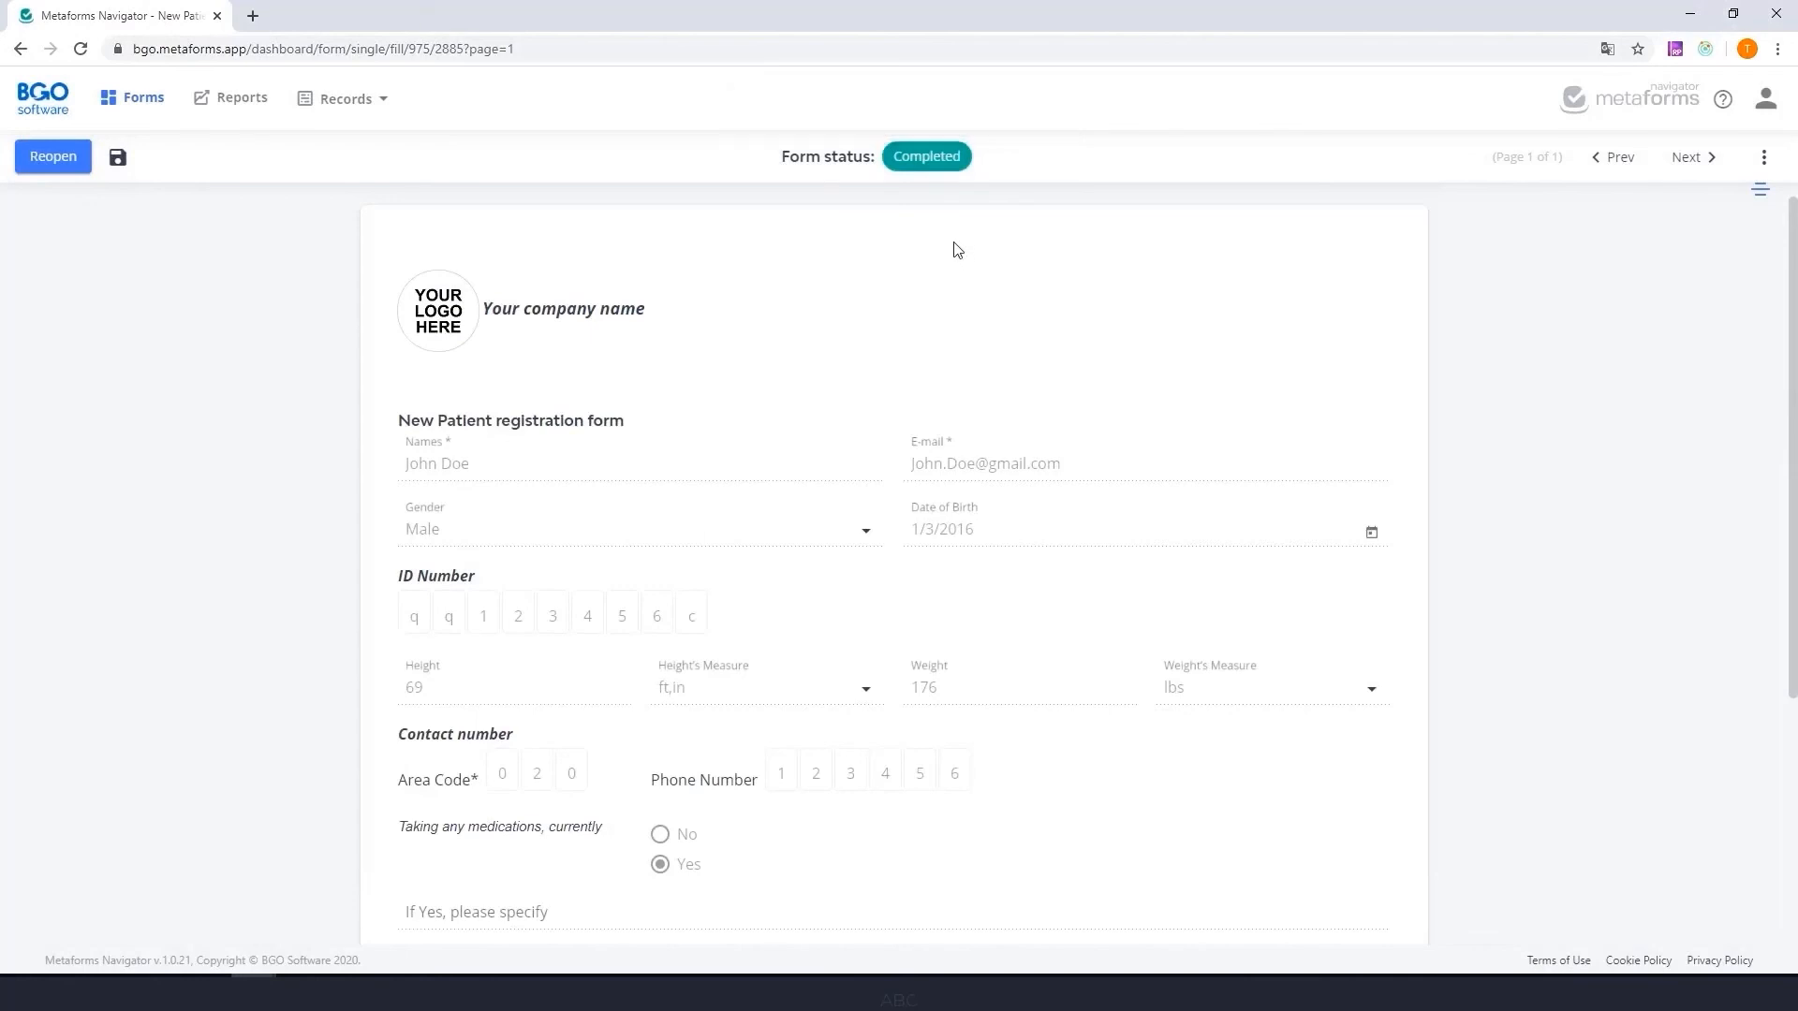
- Open the records of the New Patient Registration Scenario project and expand the patient's record to show its forms
click(344, 110)
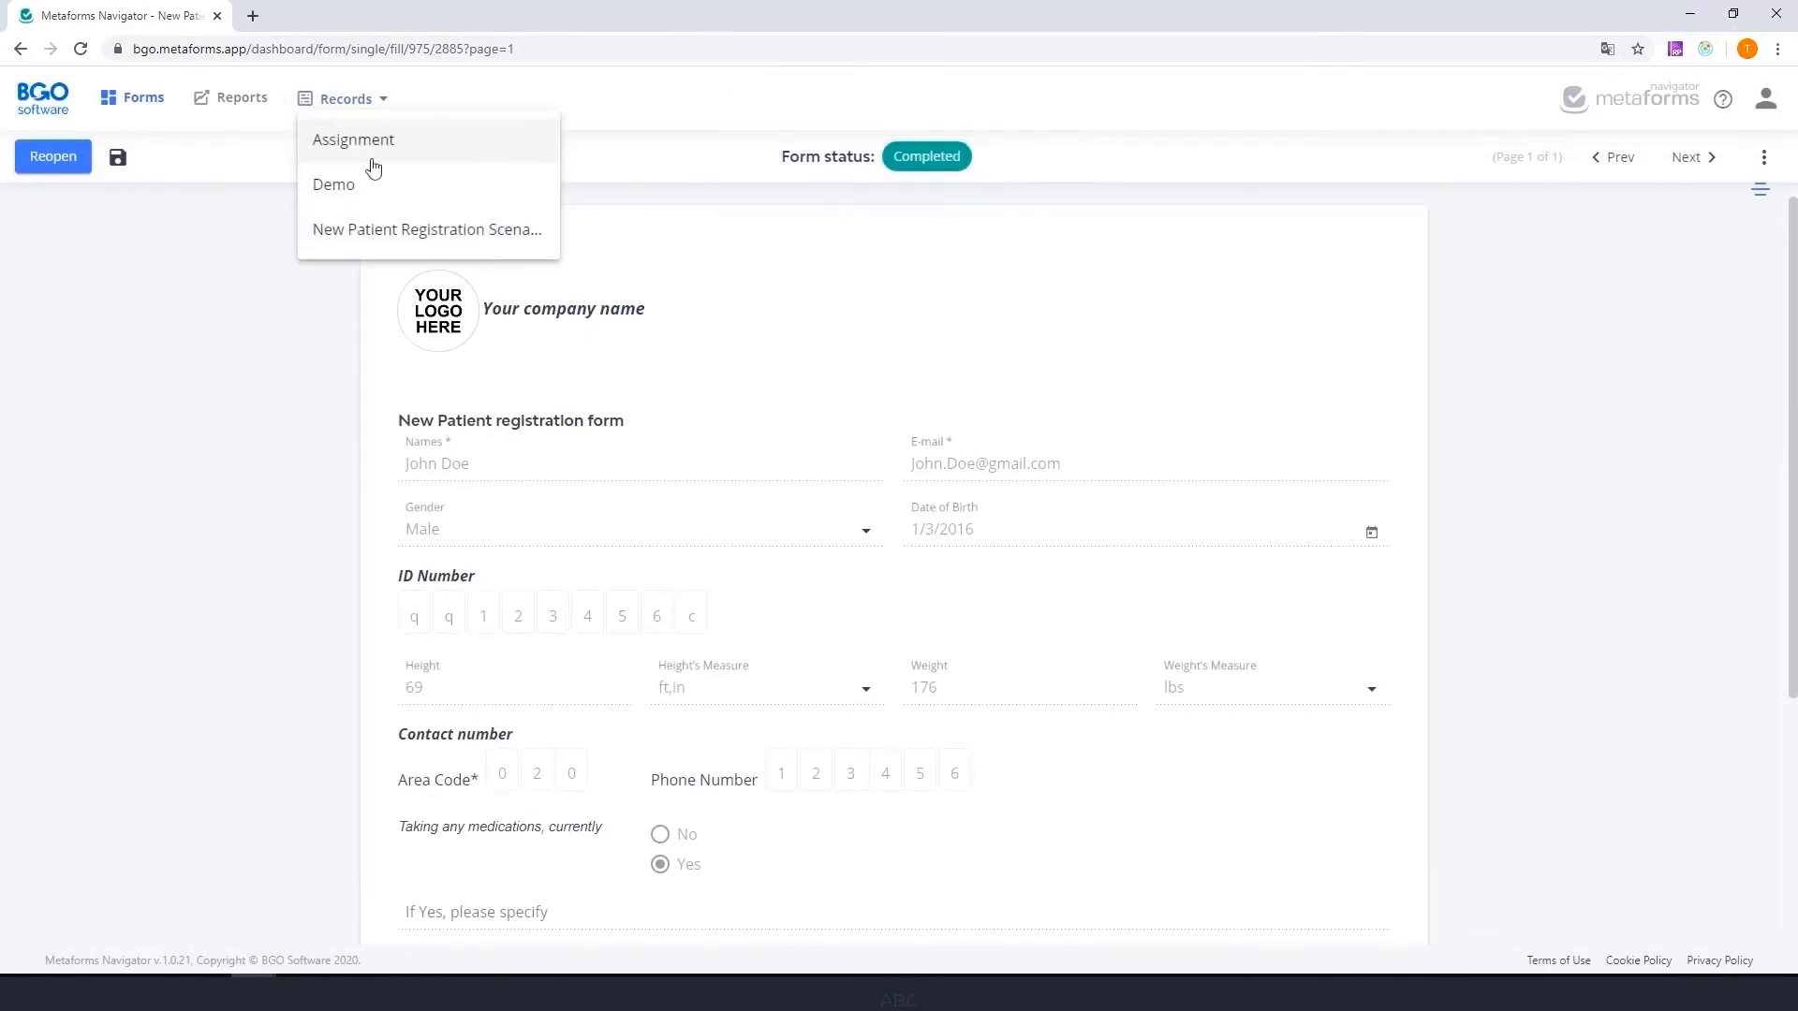
click(377, 230)
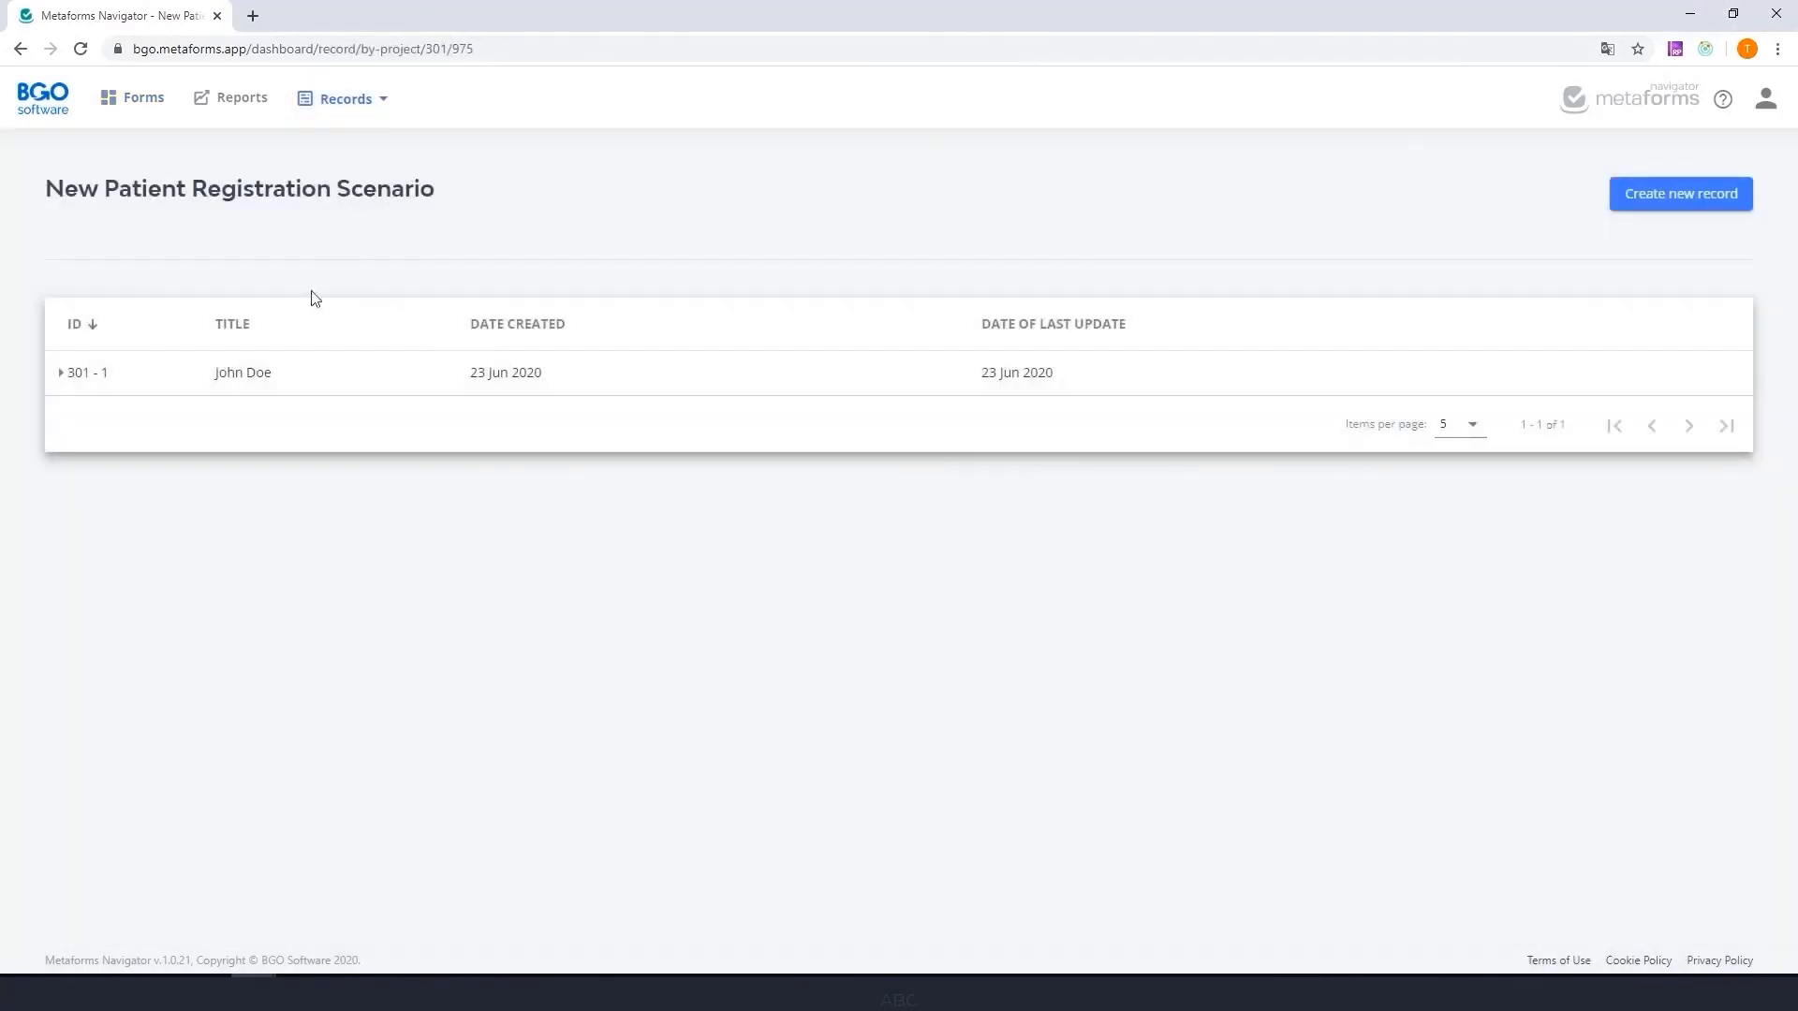
click(277, 377)
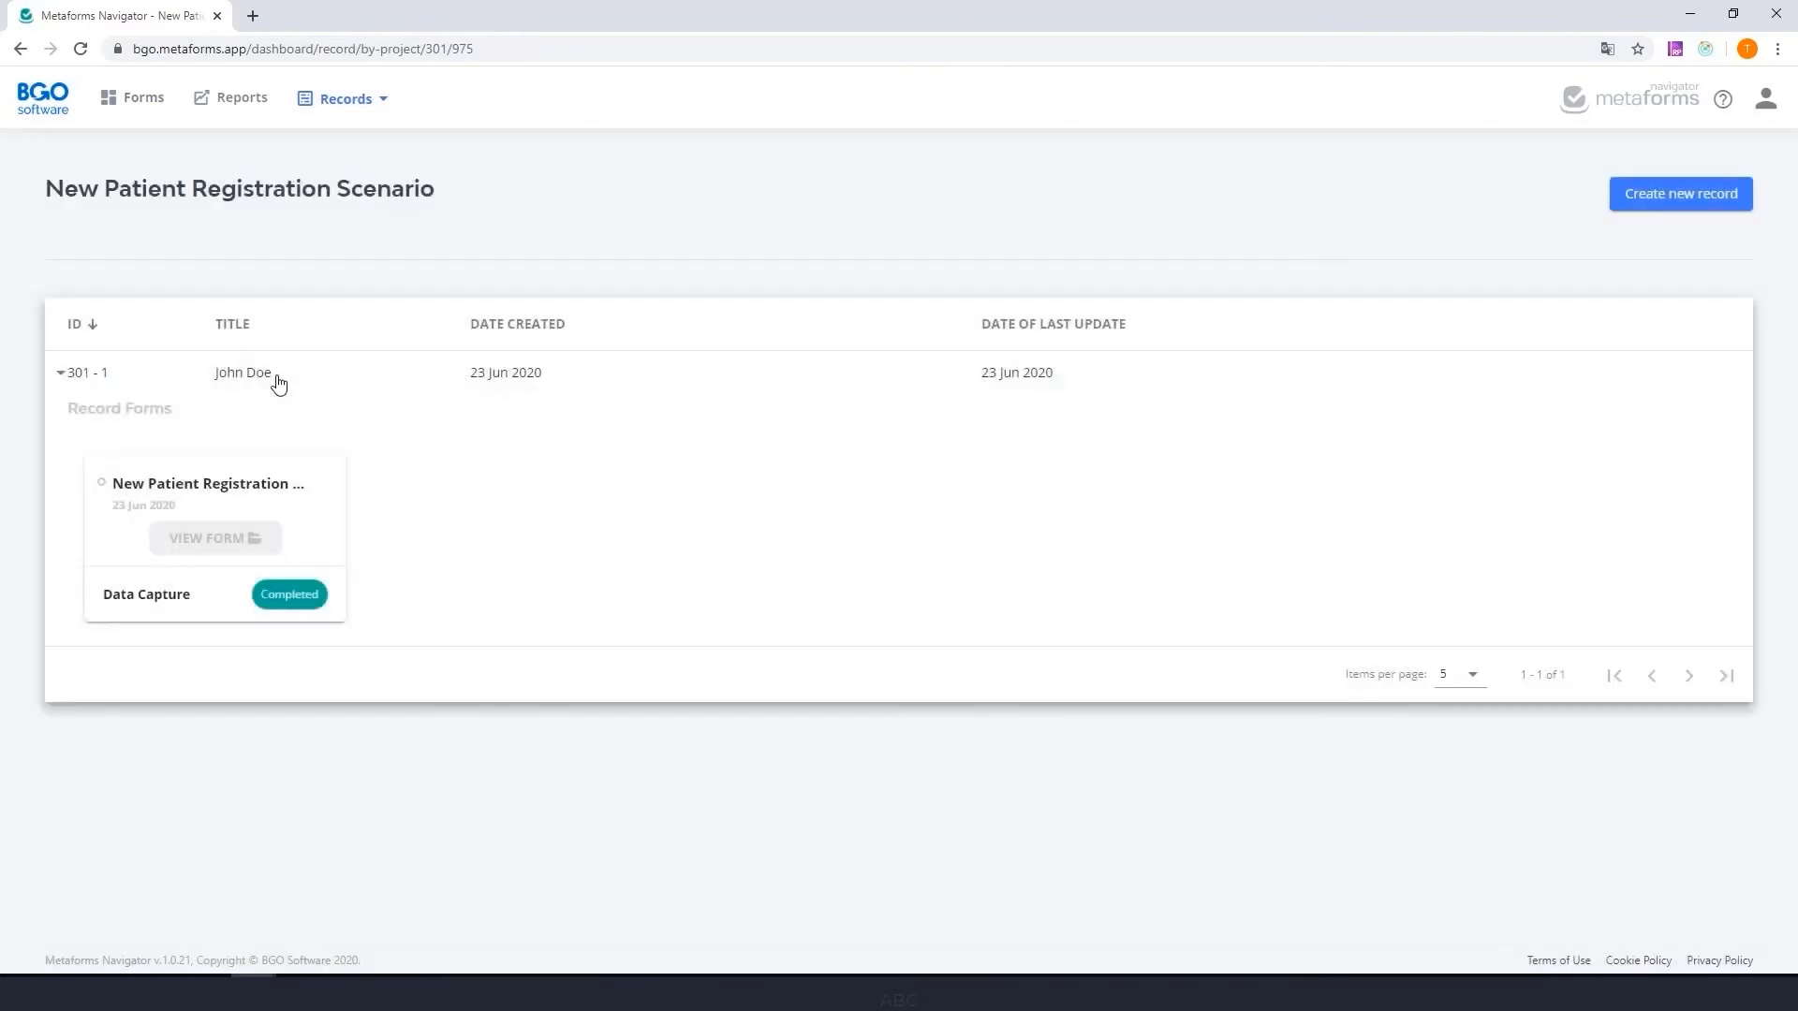